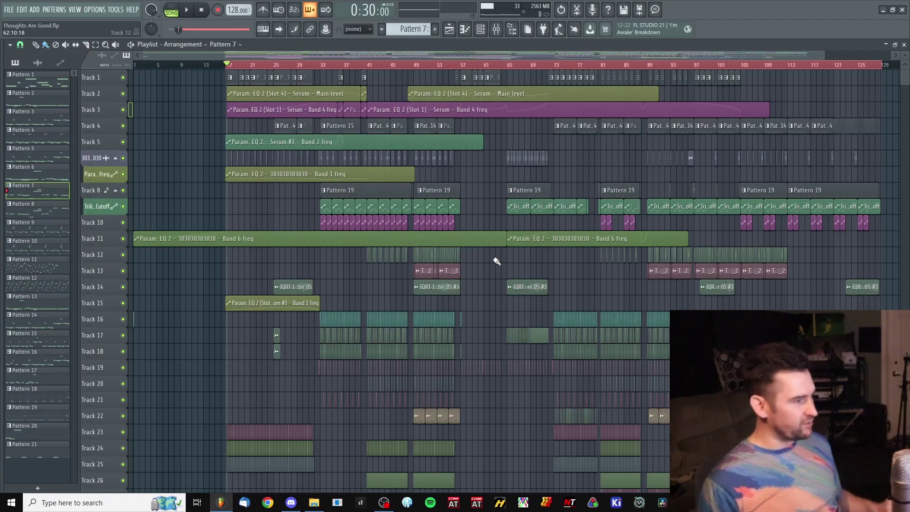
# Step: Solo Tracks 1, 2 and 3 in the playlist so only the bass pattern and its automation are active
pyautogui.scroll(2, 305, 197)
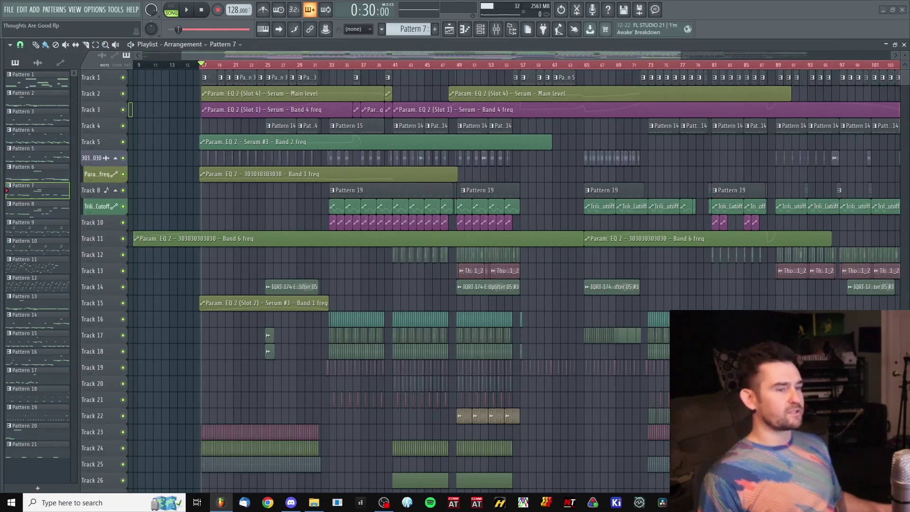
pyautogui.scroll(1, 329, 141)
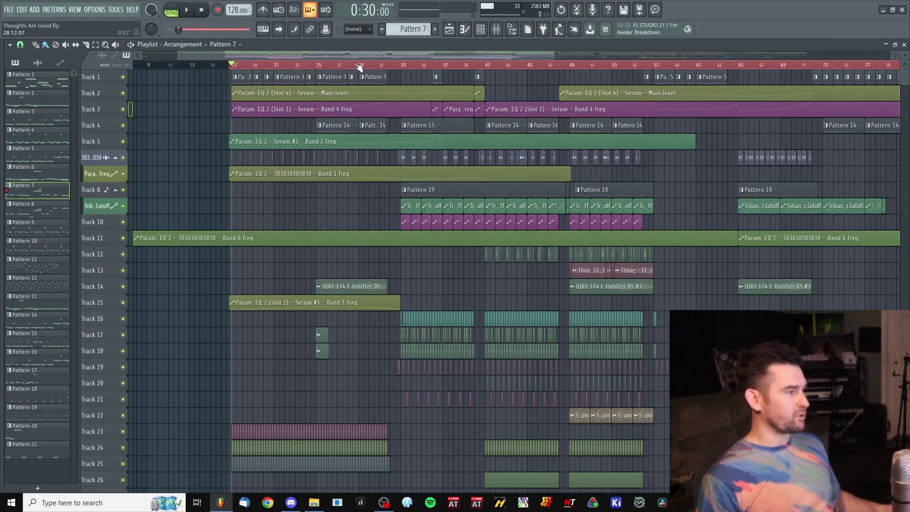
pyautogui.scroll(2, 362, 69)
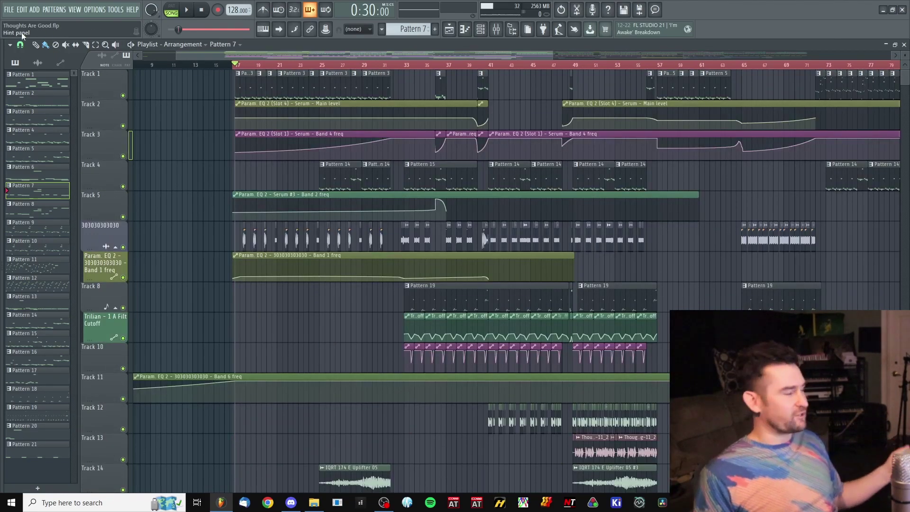
pyautogui.scroll(1, 259, 119)
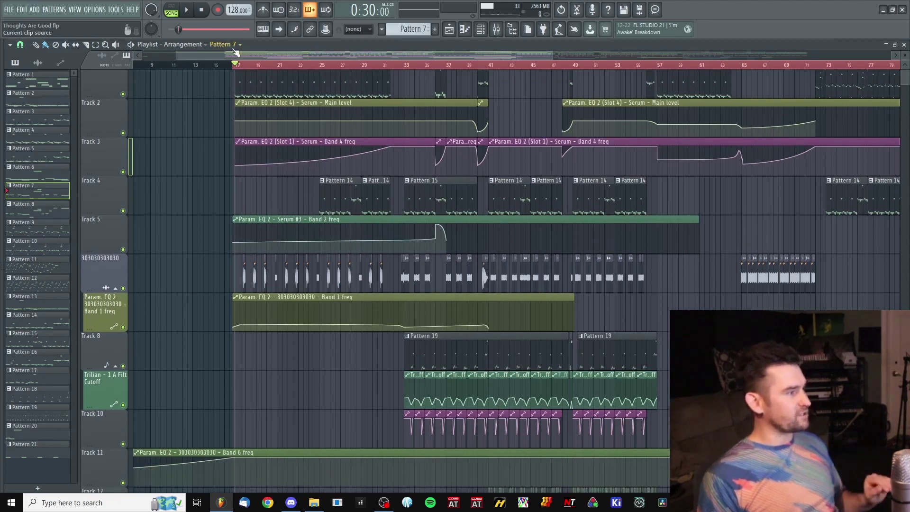
pyautogui.scroll(-1, 259, 120)
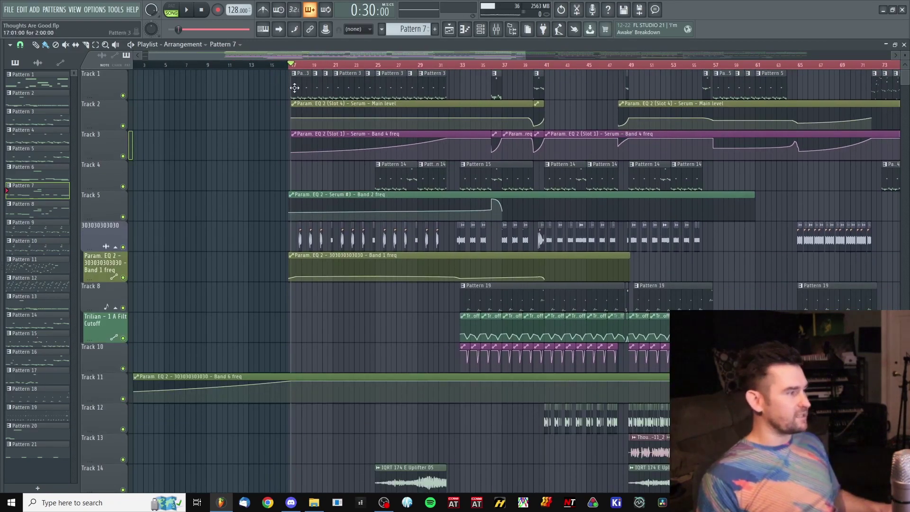
pyautogui.rightClick(123, 96)
pyautogui.click(124, 126)
pyautogui.click(124, 156)
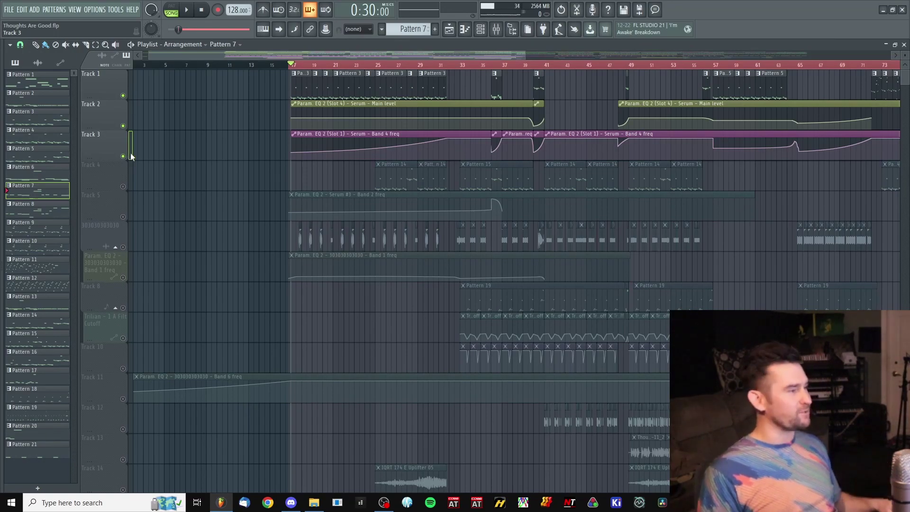
# Step: Open the Pattern 3 clip on Track 1, bring up its Serum instrument and play the soloed tracks
pyautogui.scroll(2, 384, 184)
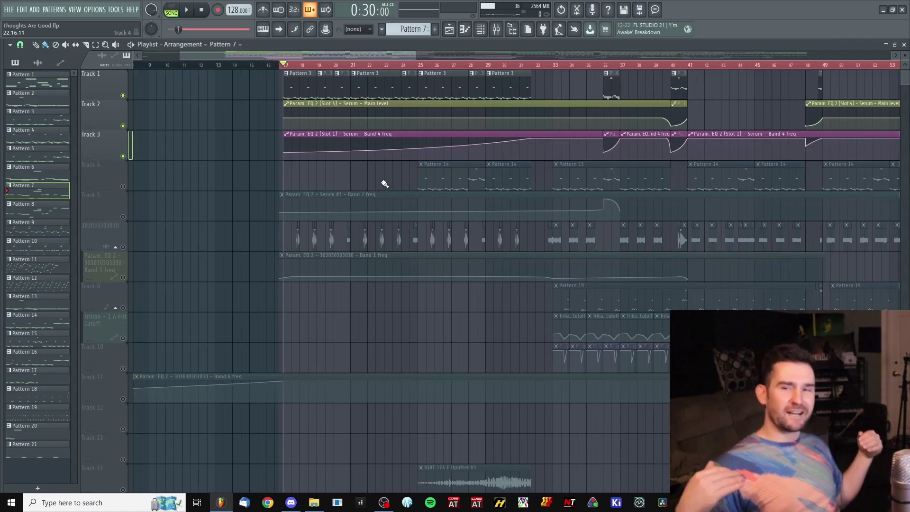
pyautogui.scroll(-3, 389, 214)
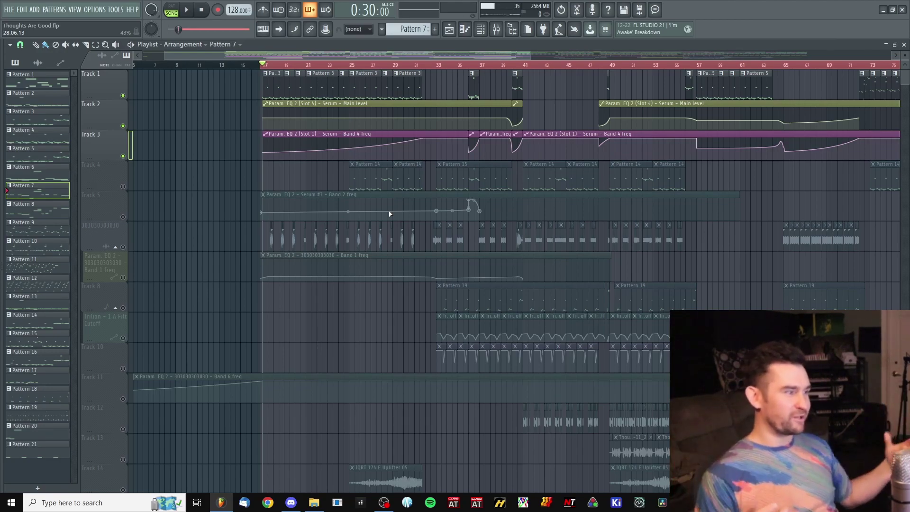
pyautogui.scroll(-3, 435, 189)
pyautogui.scroll(3, 323, 124)
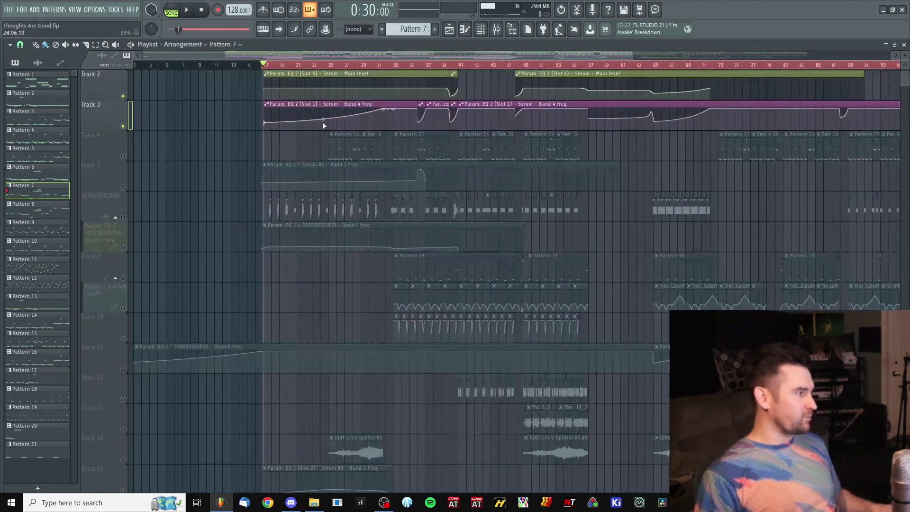
pyautogui.doubleClick(291, 85)
pyautogui.click(463, 260)
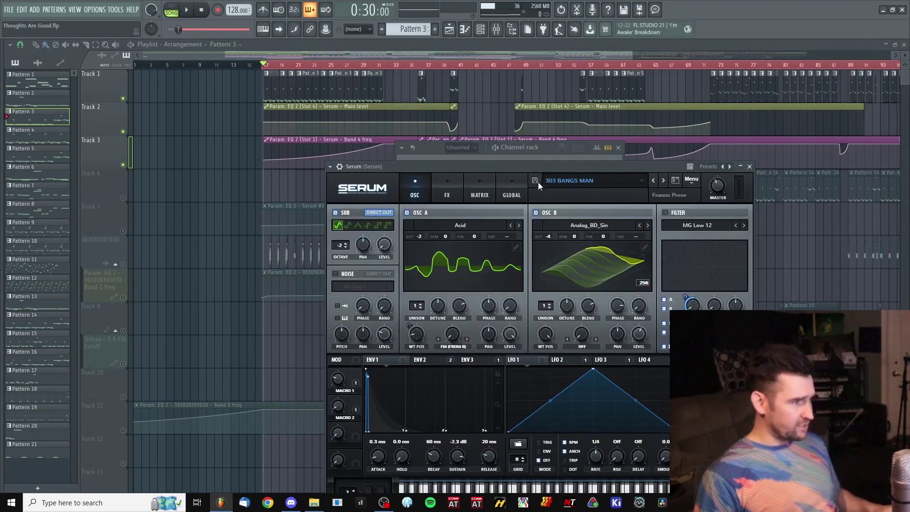
pyautogui.moveTo(475, 90); pyautogui.dragTo(492, 58)
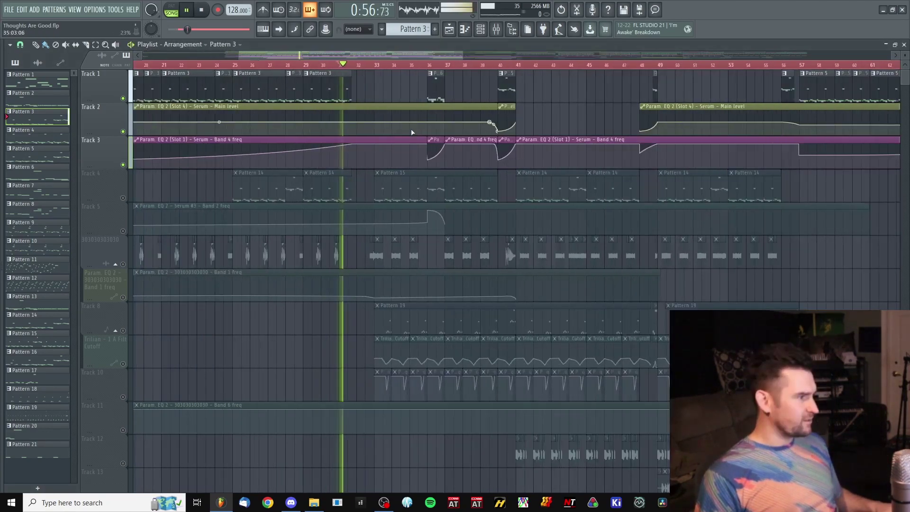
# Step: Stop playback, reopen the Serum instrument with the 303 BANGS MAN preset and inspect its envelope and LFO curves
pyautogui.press('F6')
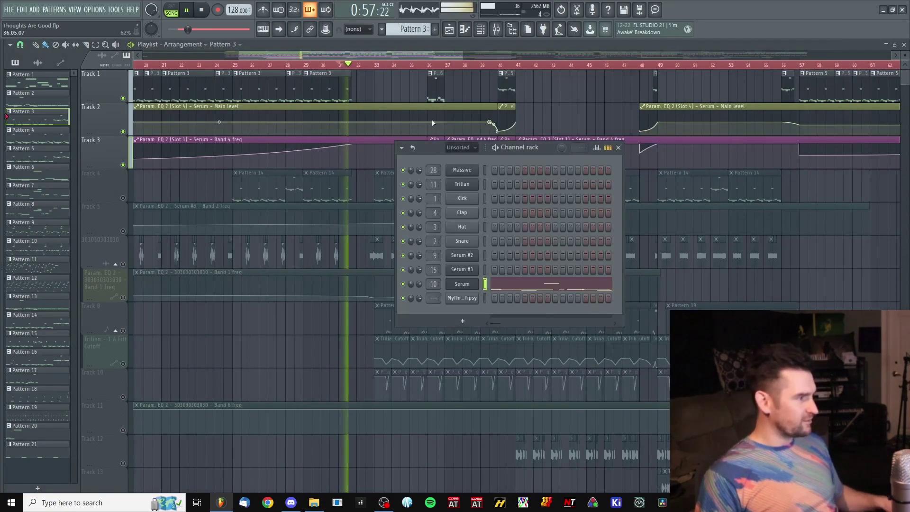
pyautogui.press('space')
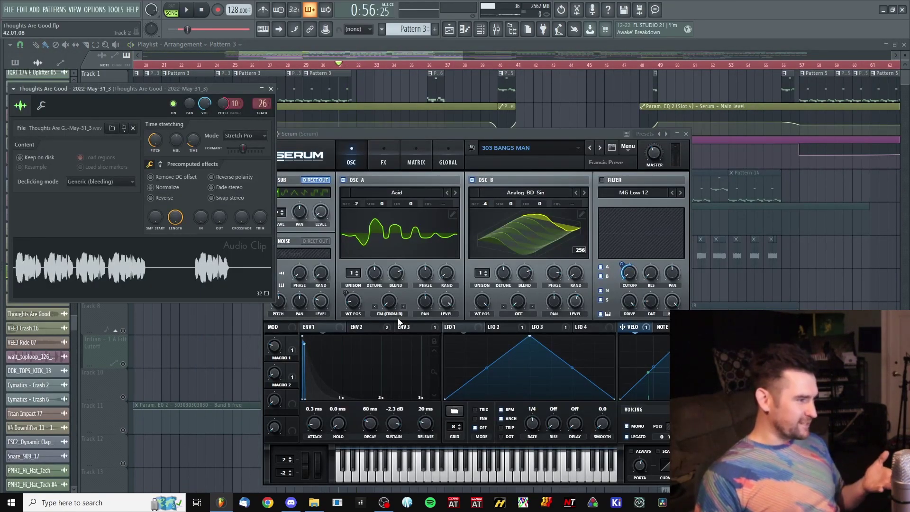
pyautogui.click(376, 329)
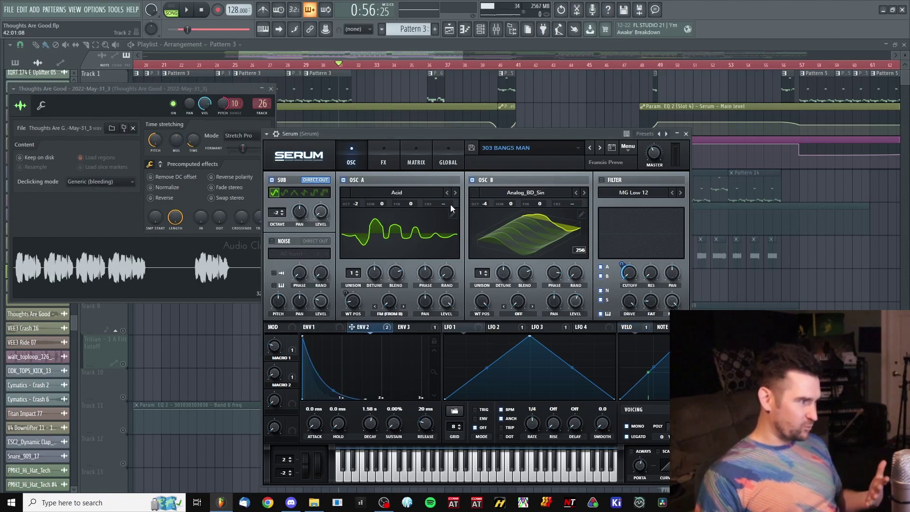
pyautogui.click(543, 327)
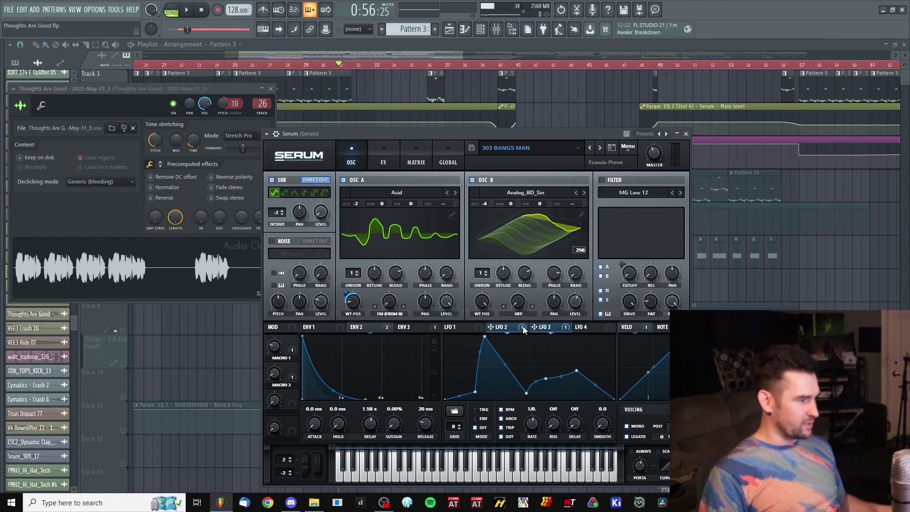
pyautogui.click(456, 327)
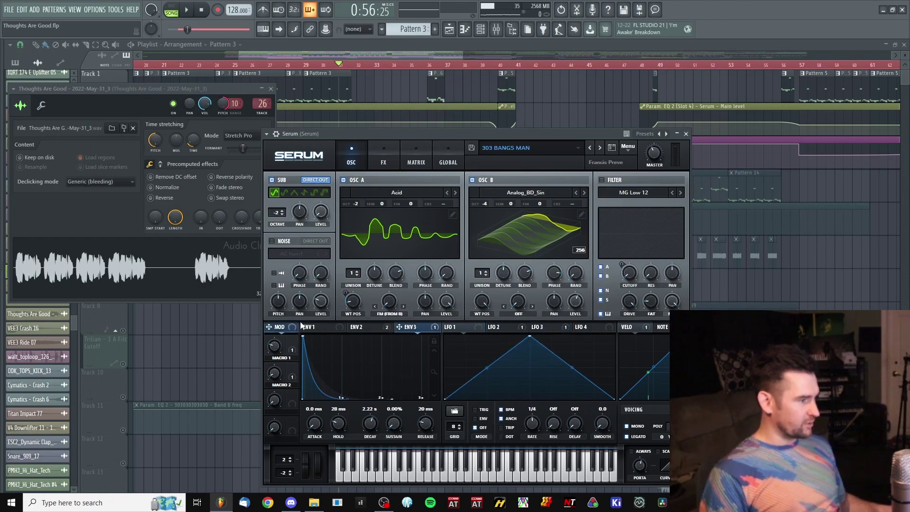
pyautogui.click(328, 324)
# Step: Play the soloed bass while viewing Serum's effects chain, stop playback and move the synth window aside
pyautogui.press('space')
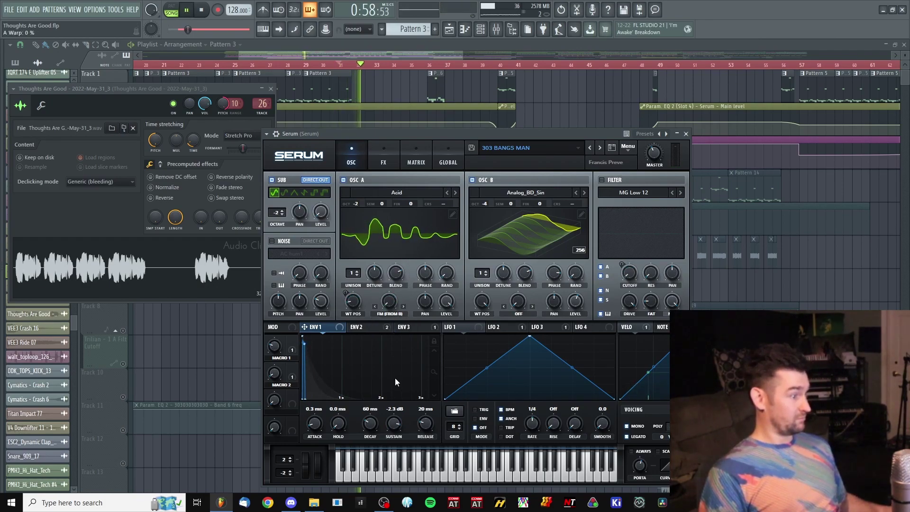
pyautogui.press('space')
pyautogui.press('space')
pyautogui.click(384, 157)
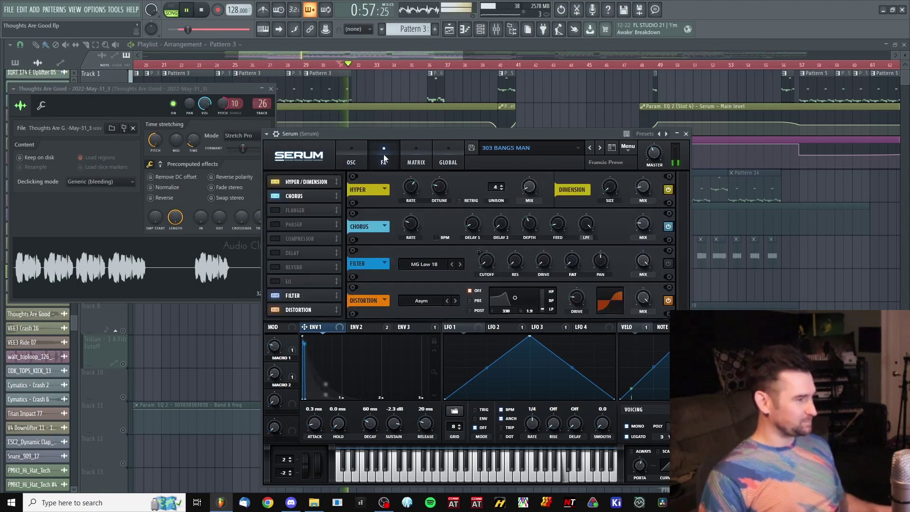
pyautogui.press('space')
pyautogui.moveTo(452, 132); pyautogui.dragTo(493, 132)
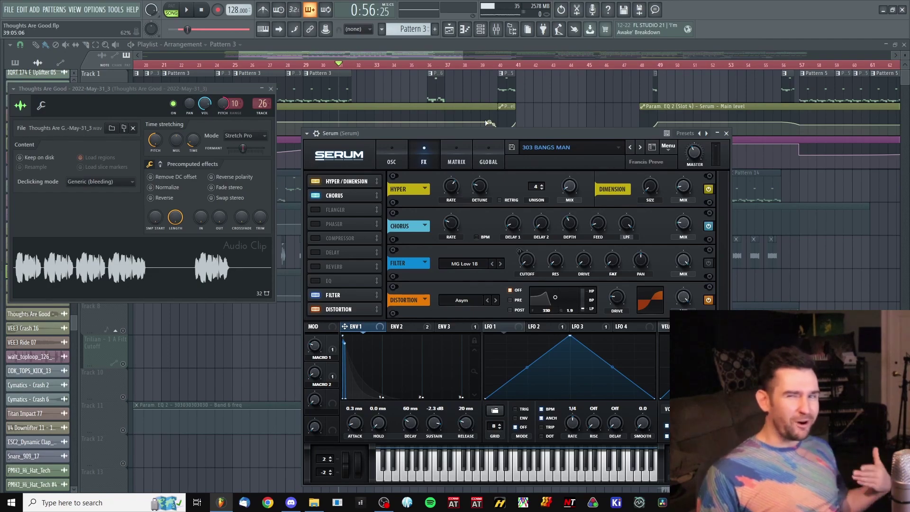
# Step: Close the open plugin windows and look over the bass clips and automation across the arrangement
pyautogui.press('F12')
pyautogui.scroll(-4, 539, 153)
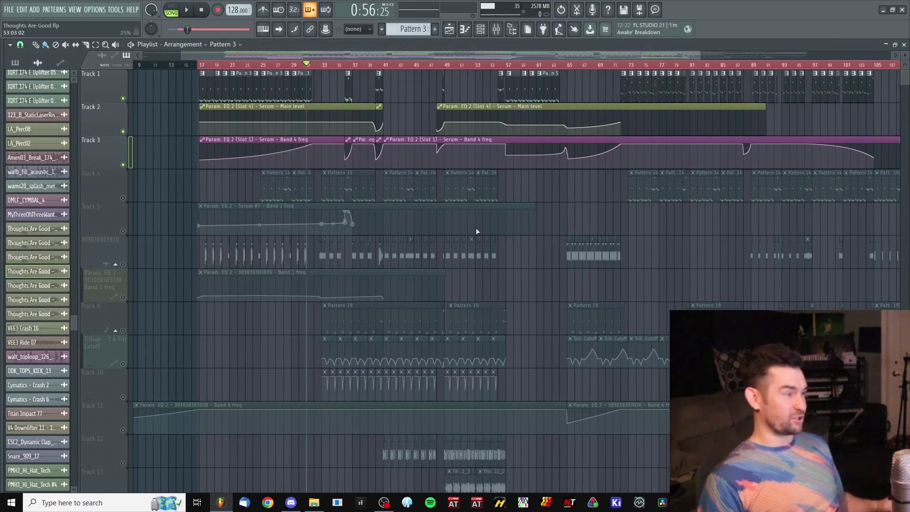
pyautogui.scroll(-1, 477, 232)
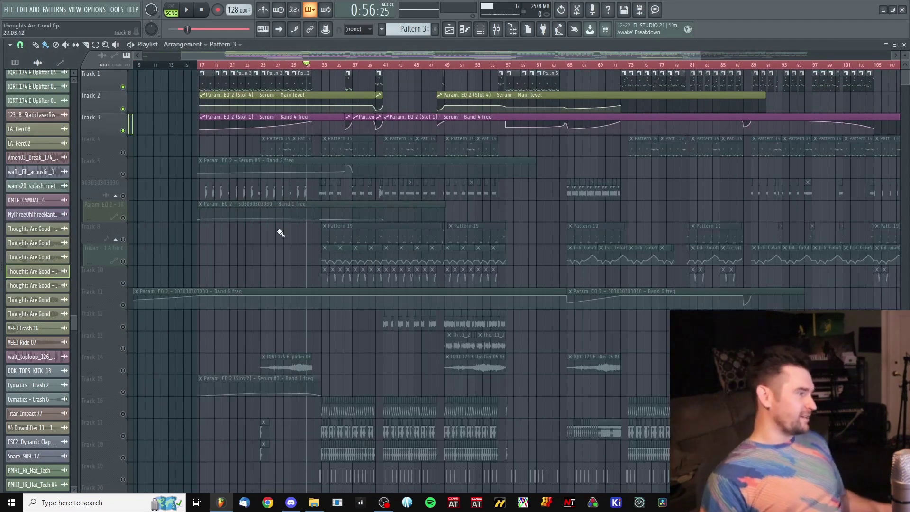
pyautogui.scroll(4, 473, 349)
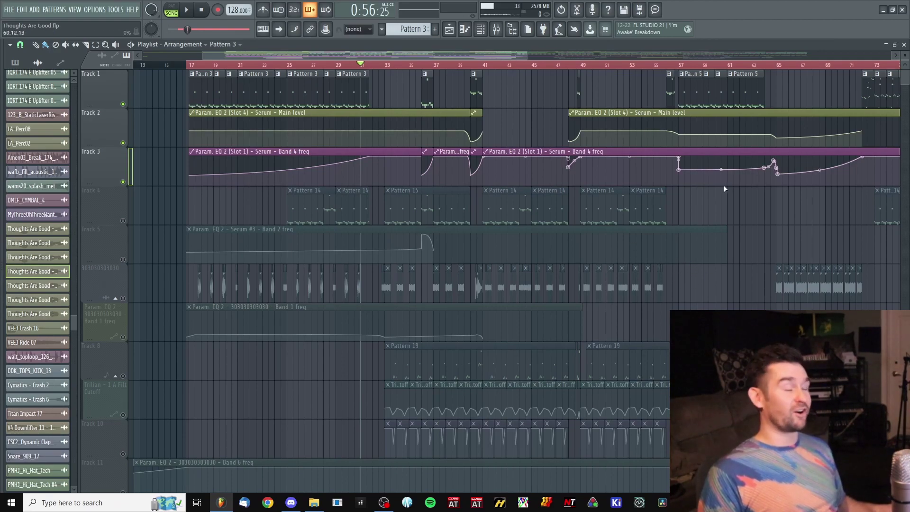
pyautogui.scroll(-4, 513, 196)
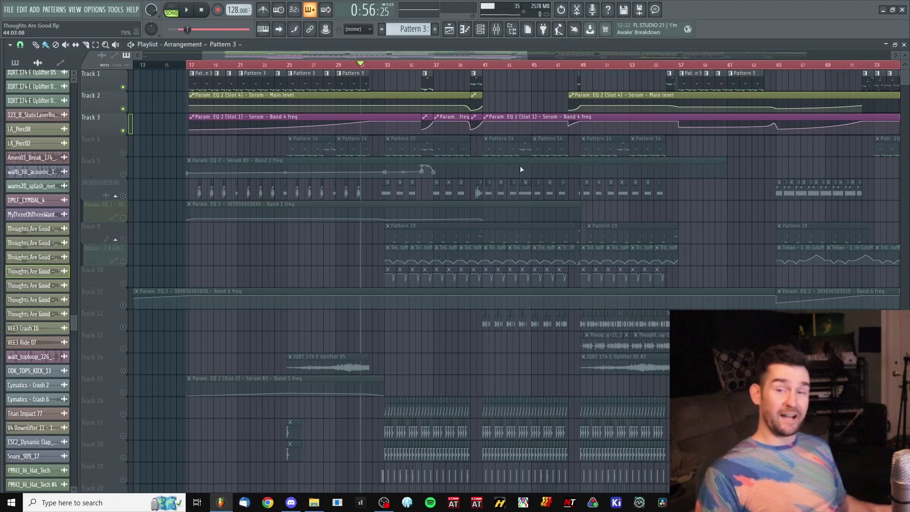
pyautogui.scroll(3, 564, 225)
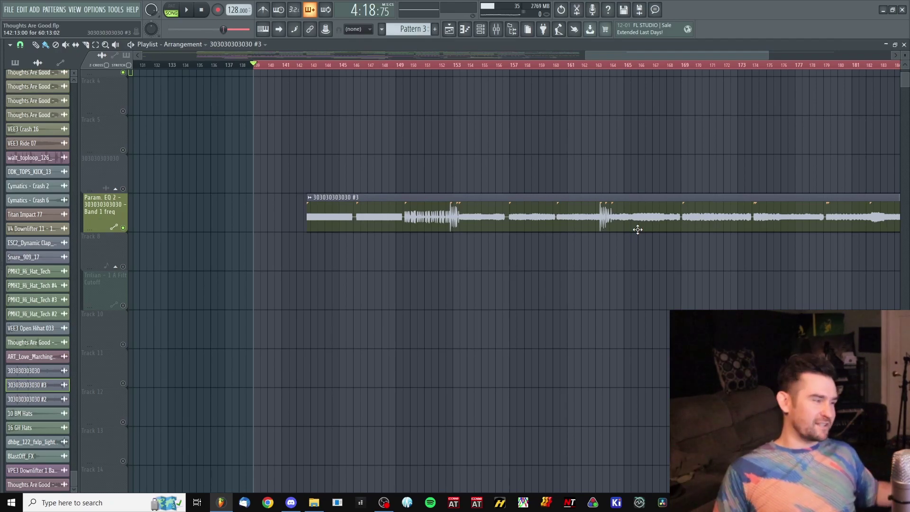
pyautogui.scroll(-2, 629, 78)
pyautogui.click(614, 65)
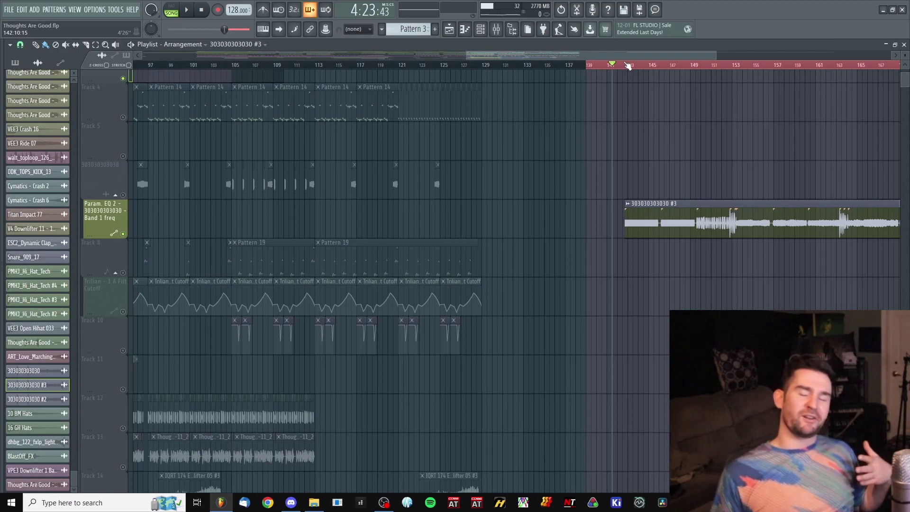
pyautogui.scroll(2, 692, 115)
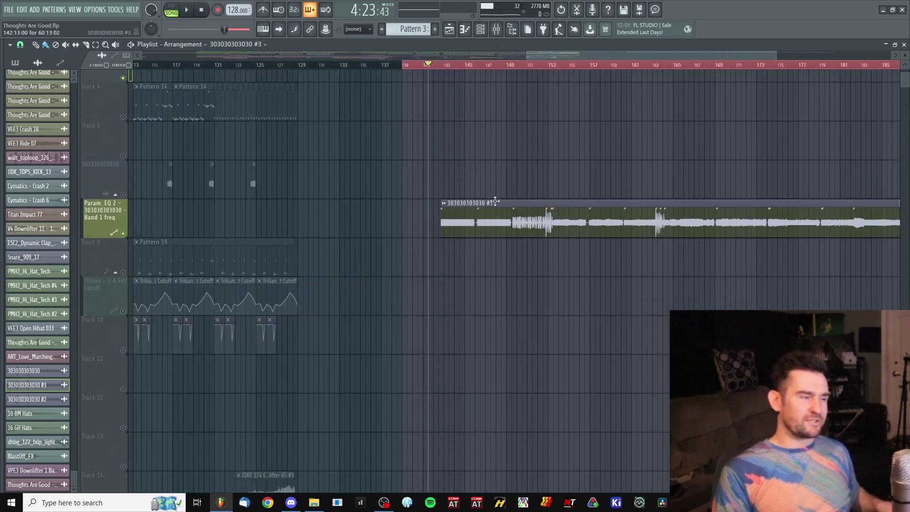
pyautogui.click(327, 66)
pyautogui.scroll(2, 337, 105)
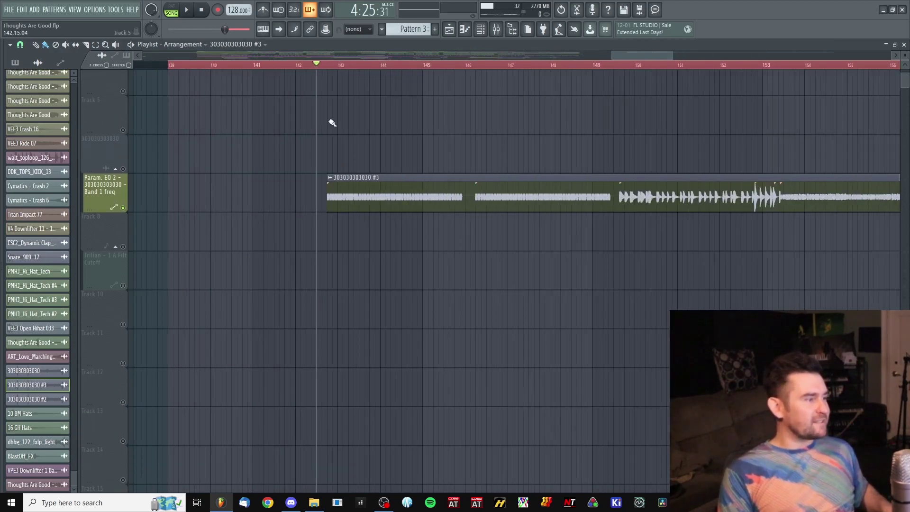
pyautogui.scroll(1, 407, 153)
pyautogui.moveTo(327, 68); pyautogui.dragTo(348, 70)
pyautogui.scroll(2, 433, 201)
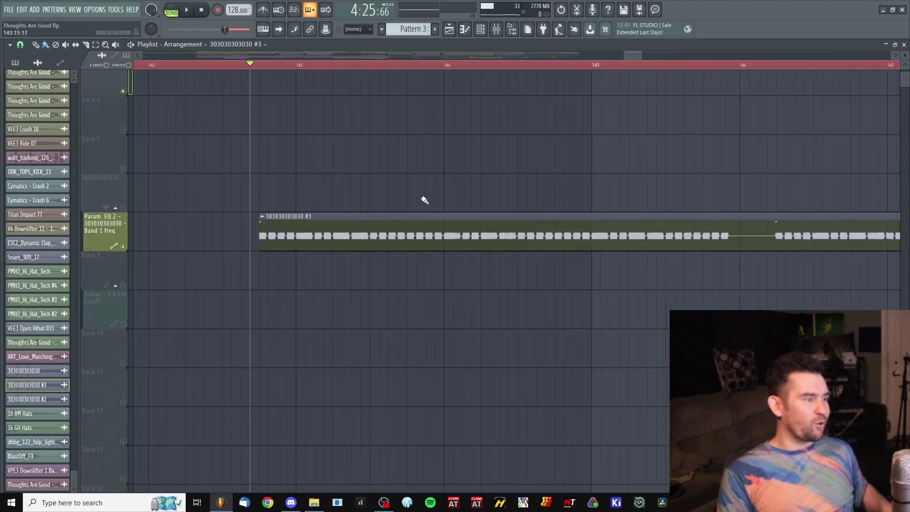
pyautogui.press('space')
pyautogui.scroll(-3, 376, 223)
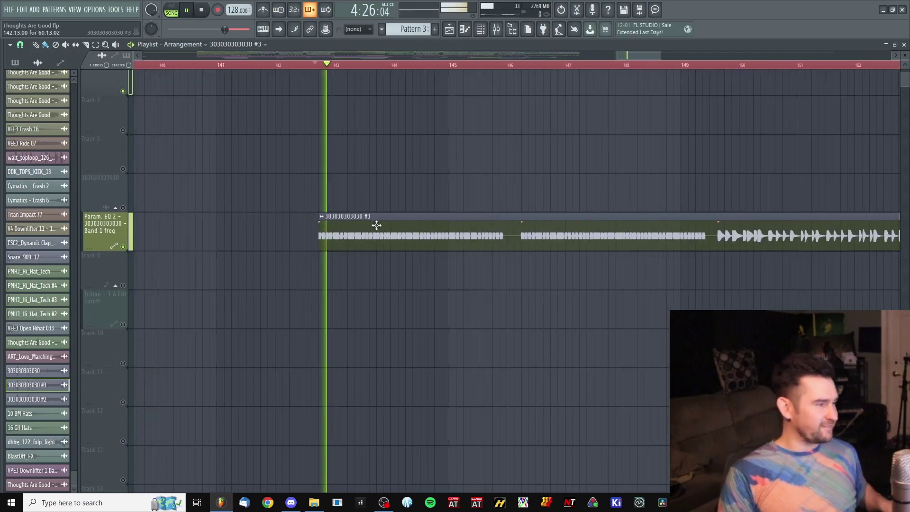
pyautogui.click(511, 65)
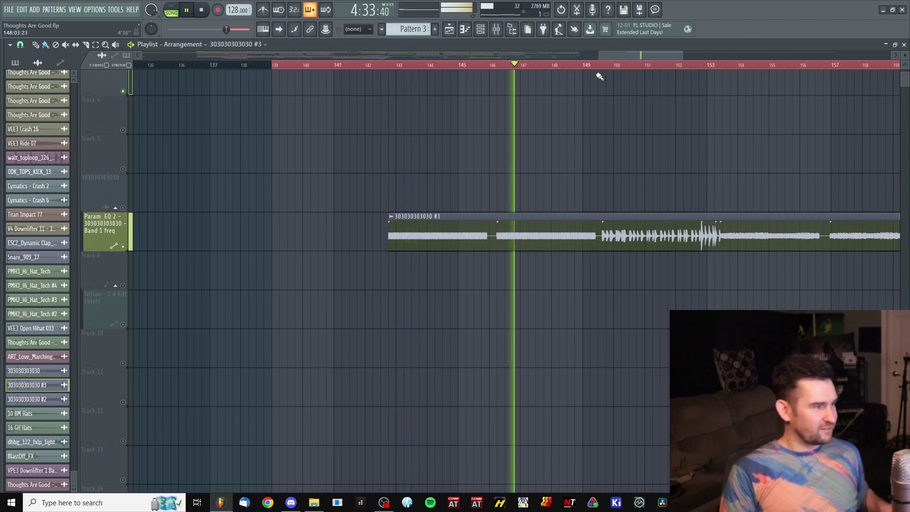
pyautogui.click(596, 65)
pyautogui.click(540, 66)
pyautogui.click(574, 66)
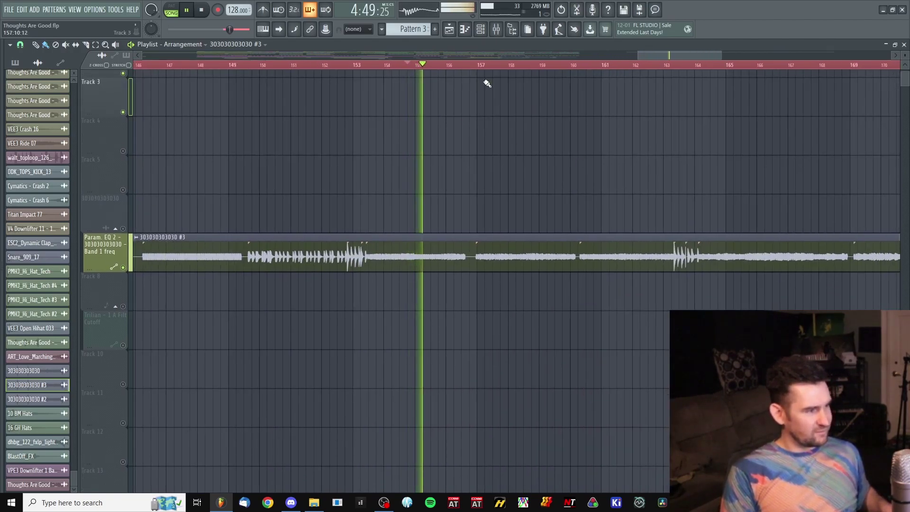
pyautogui.click(527, 66)
pyautogui.click(504, 66)
pyautogui.click(584, 66)
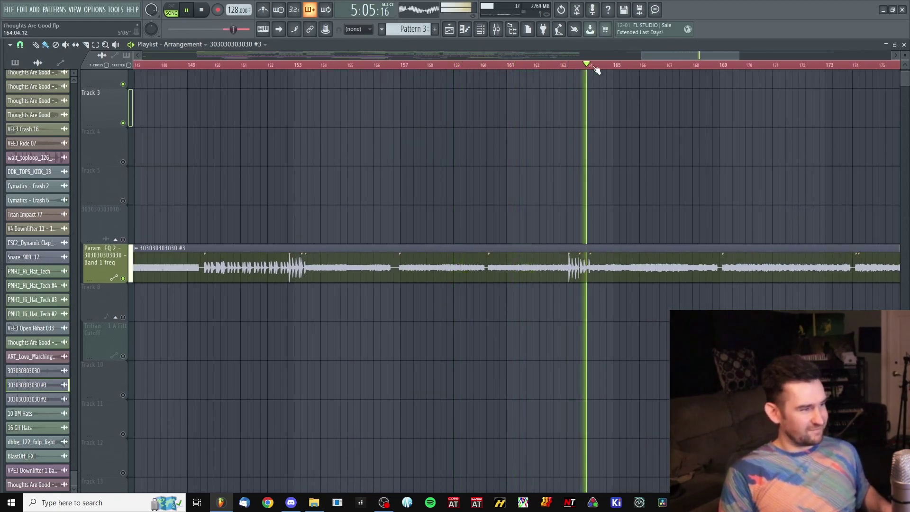
pyautogui.click(638, 65)
pyautogui.click(695, 66)
pyautogui.scroll(-1, 786, 84)
pyautogui.moveTo(785, 84); pyautogui.dragTo(610, 68)
pyautogui.click(605, 65)
pyautogui.click(616, 65)
pyautogui.moveTo(680, 95); pyautogui.dragTo(620, 95)
pyautogui.press('space')
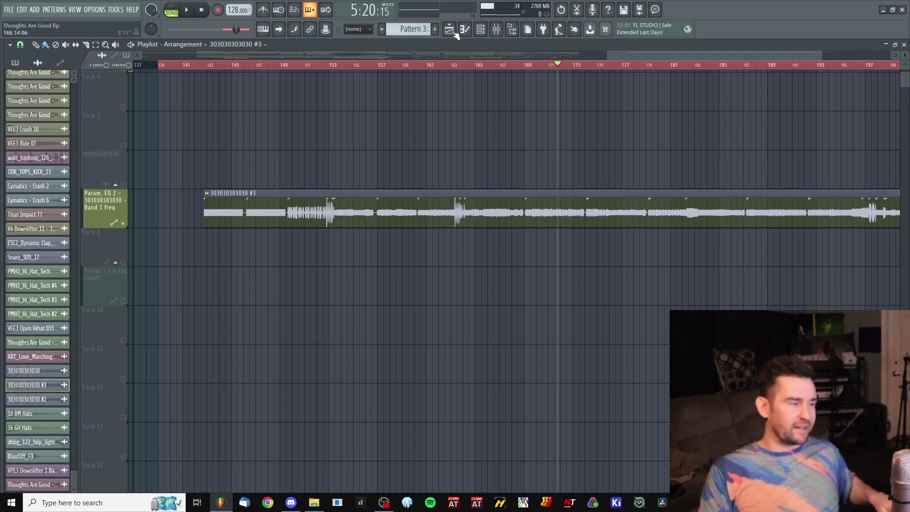
pyautogui.scroll(1, 443, 157)
pyautogui.keyDown('ctrl'); pyautogui.scroll(-3, 443, 156); pyautogui.keyUp('ctrl')
pyautogui.scroll(-1, 553, 142)
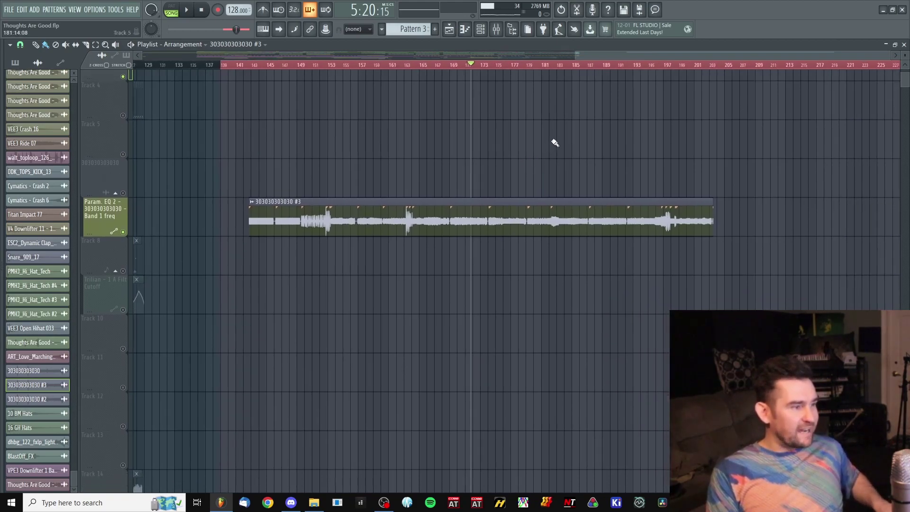
pyautogui.keyDown('ctrl'); pyautogui.scroll(-2, 527, 169); pyautogui.keyUp('ctrl')
pyautogui.keyDown('ctrl'); pyautogui.scroll(1, 725, 86); pyautogui.keyUp('ctrl')
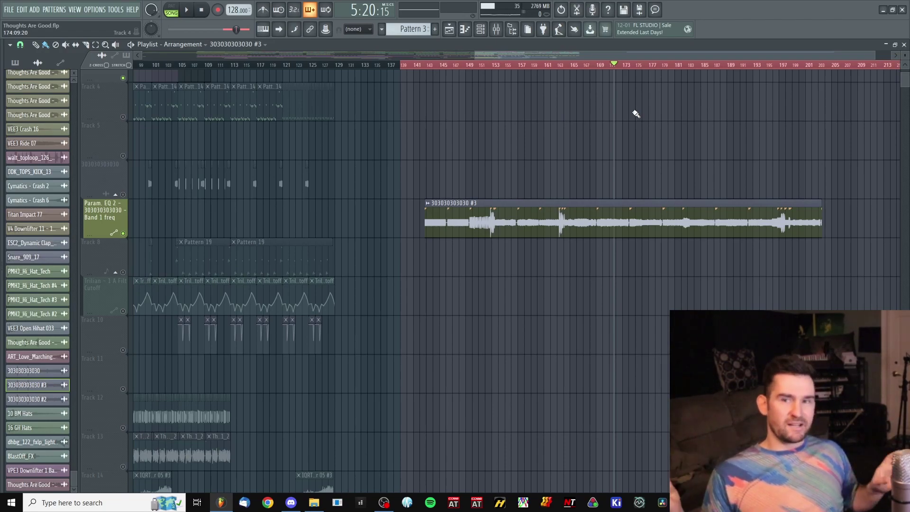
pyautogui.click(657, 65)
pyautogui.keyDown('ctrl'); pyautogui.scroll(3, 672, 134); pyautogui.keyUp('ctrl')
pyautogui.press('space')
pyautogui.moveTo(594, 65); pyautogui.dragTo(612, 64)
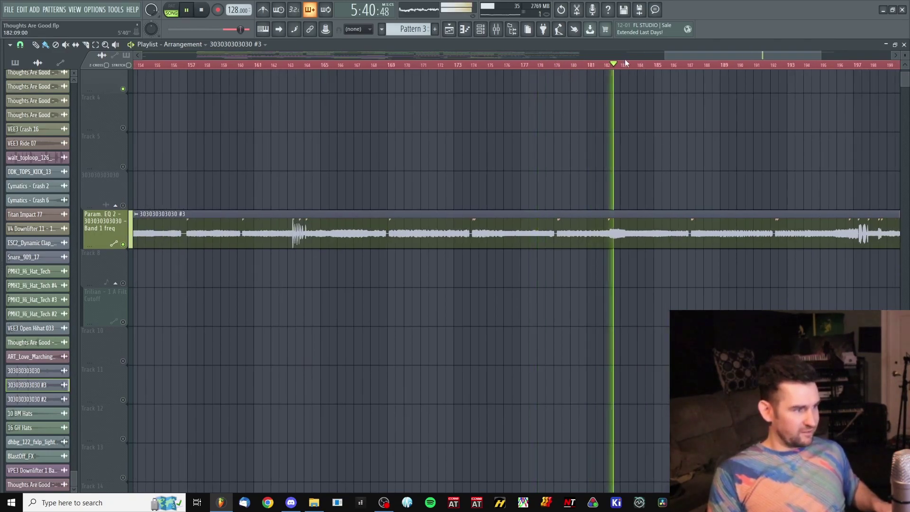
pyautogui.click(658, 65)
pyautogui.moveTo(760, 98); pyautogui.dragTo(633, 69)
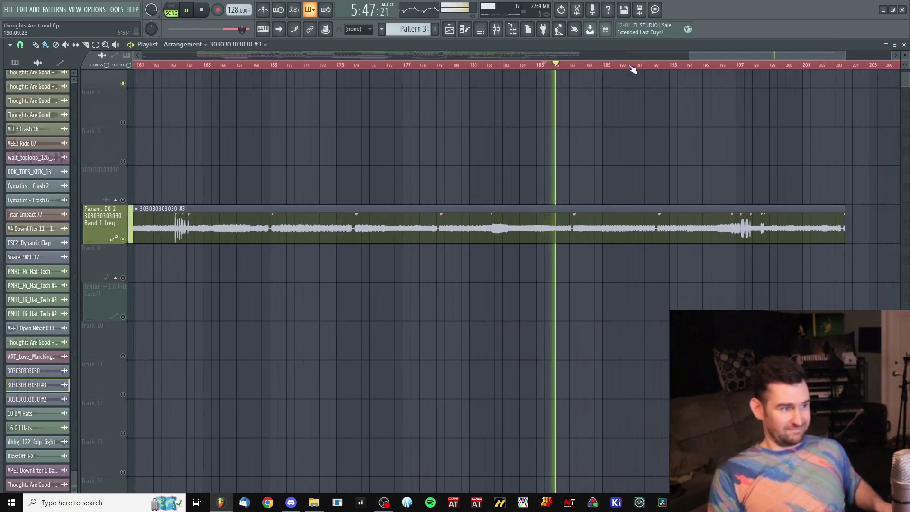
pyautogui.press('space')
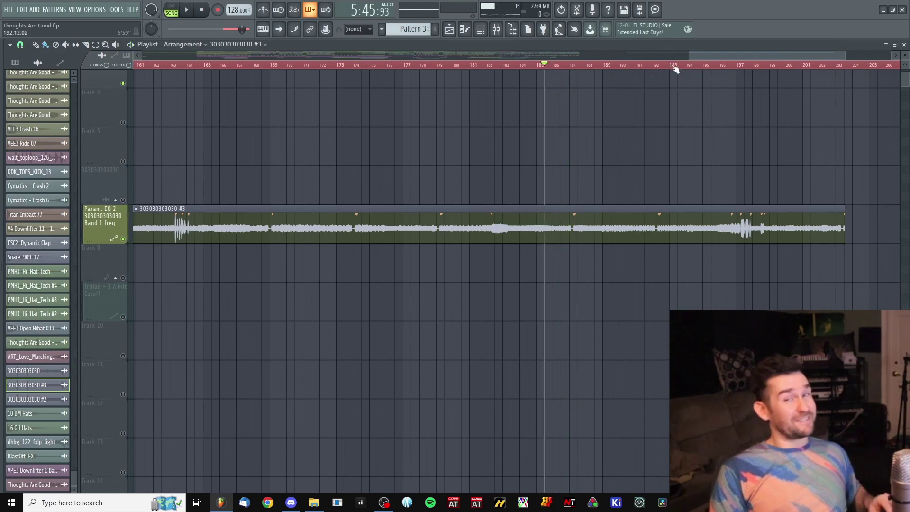
pyautogui.click(607, 65)
pyautogui.press('space')
pyautogui.scroll(5, 702, 97)
pyautogui.moveTo(727, 97); pyautogui.dragTo(738, 95)
pyautogui.click(799, 66)
pyautogui.scroll(-8, 589, 152)
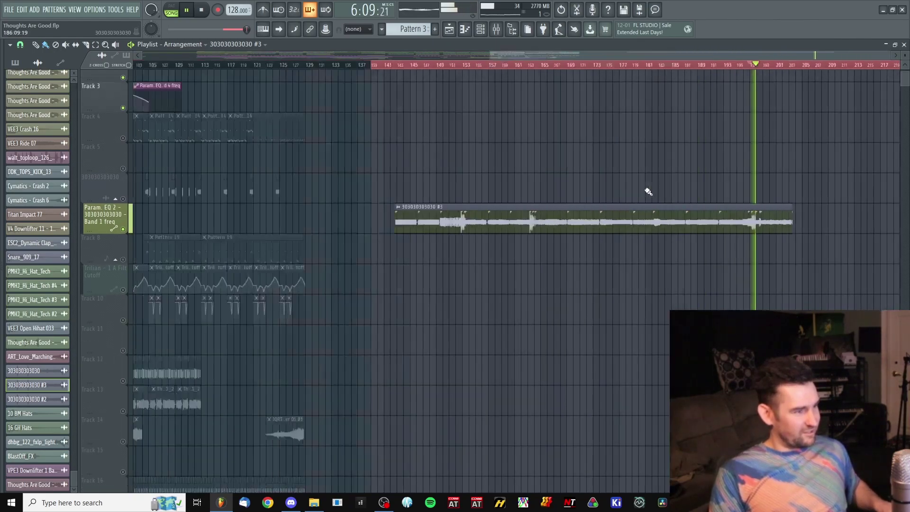
pyautogui.press('space')
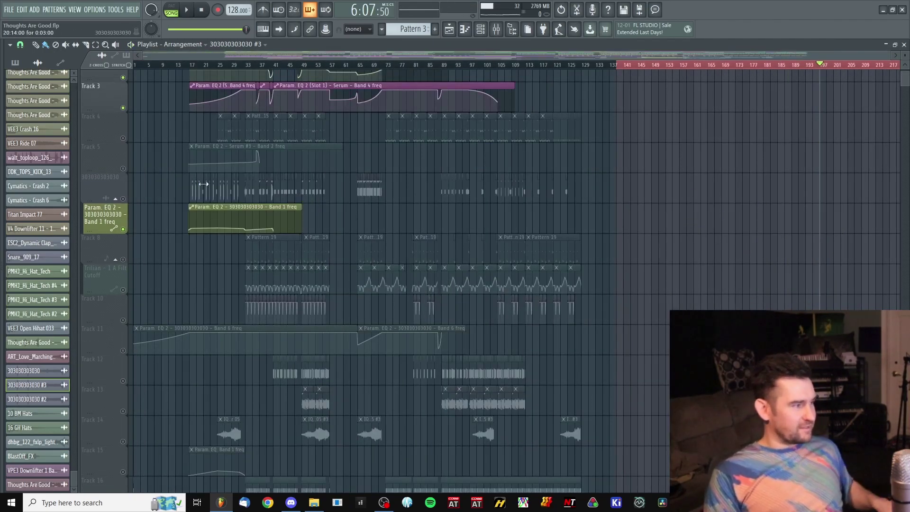
pyautogui.scroll(6, 218, 184)
pyautogui.moveTo(218, 184); pyautogui.dragTo(412, 197)
pyautogui.scroll(-2, 412, 196)
pyautogui.scroll(3, 217, 209)
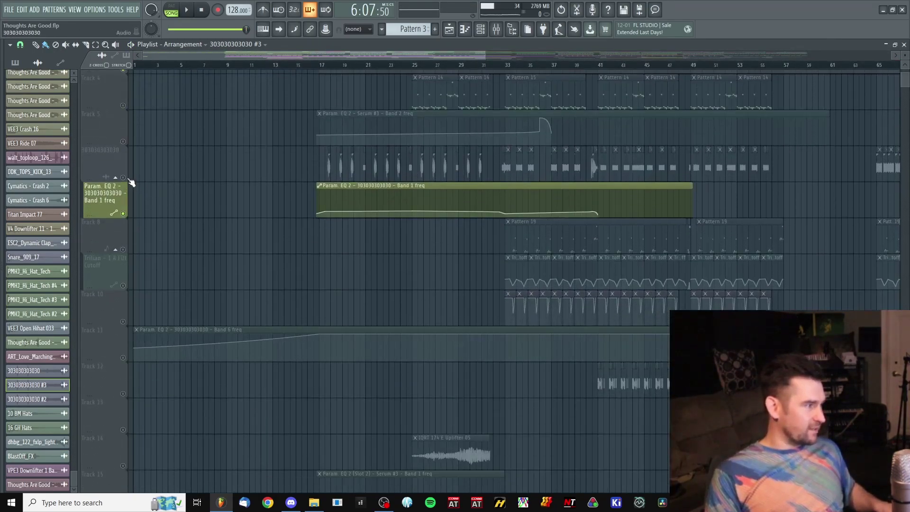
pyautogui.rightClick(123, 213)
pyautogui.scroll(-4, 455, 158)
pyautogui.click(320, 65)
pyautogui.scroll(3, 365, 228)
pyautogui.press('space')
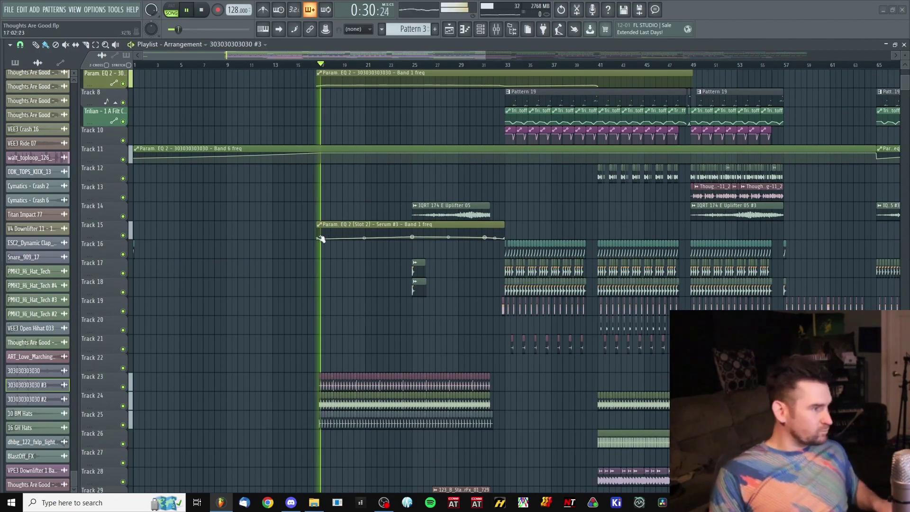
pyautogui.scroll(3, 361, 210)
pyautogui.scroll(2, 332, 198)
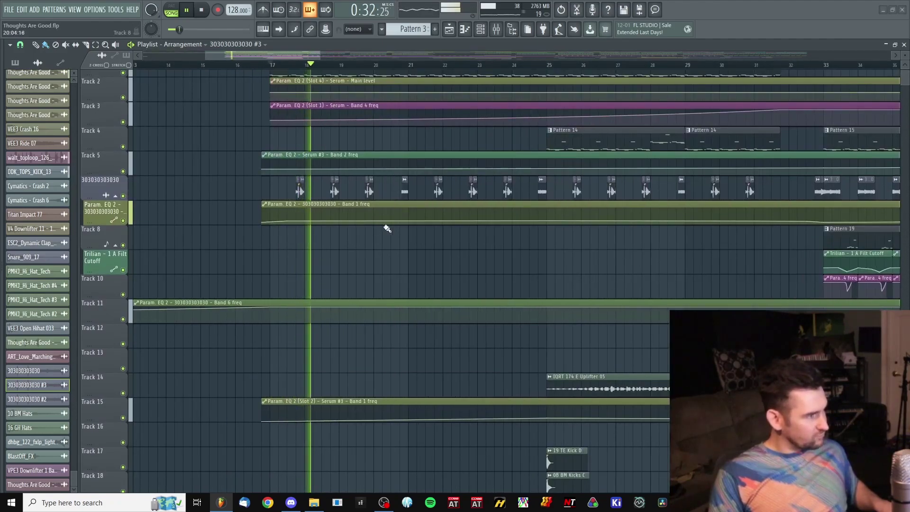
pyautogui.scroll(6, 429, 191)
pyautogui.scroll(-2, 417, 192)
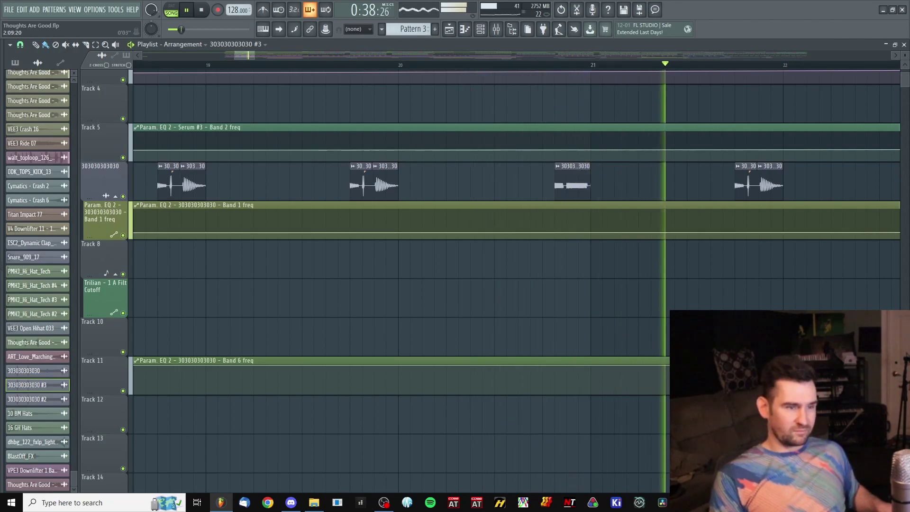
pyautogui.scroll(-3, 667, 120)
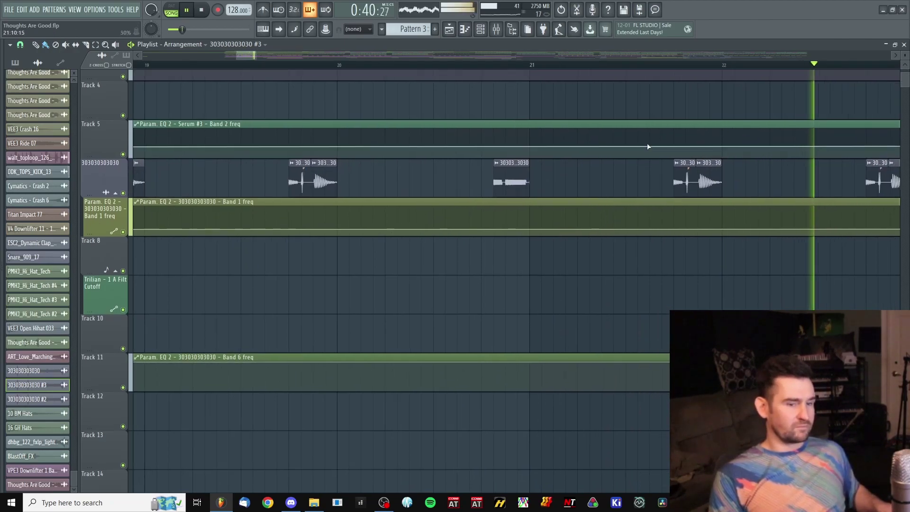
pyautogui.scroll(3, 481, 215)
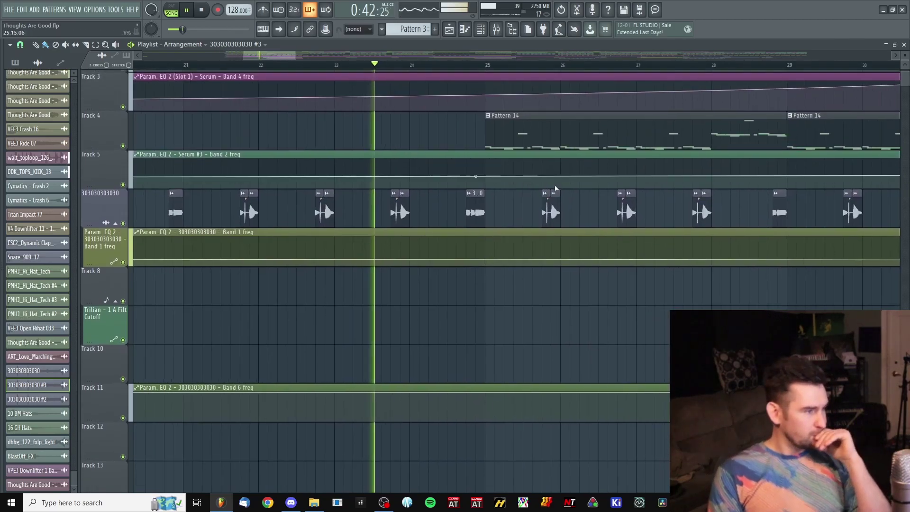
pyautogui.scroll(1, 479, 132)
pyautogui.scroll(-3, 484, 142)
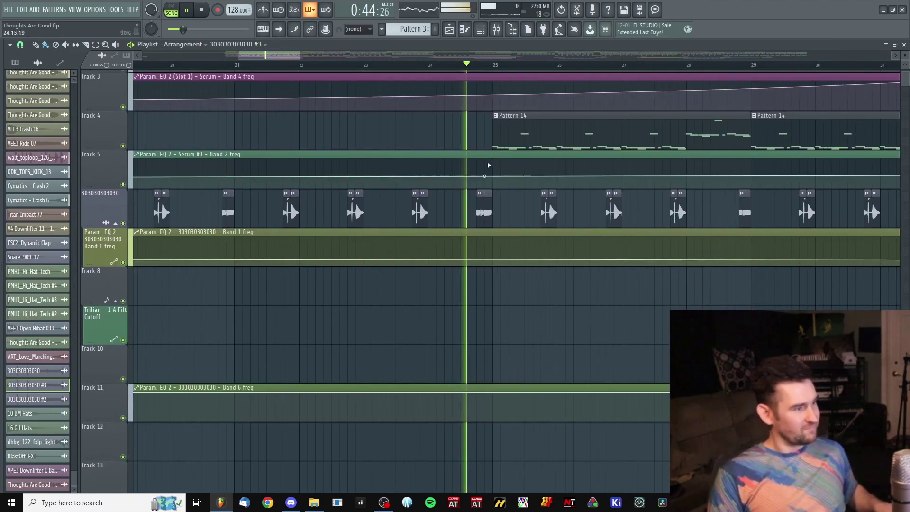
pyautogui.press('space')
pyautogui.click(463, 65)
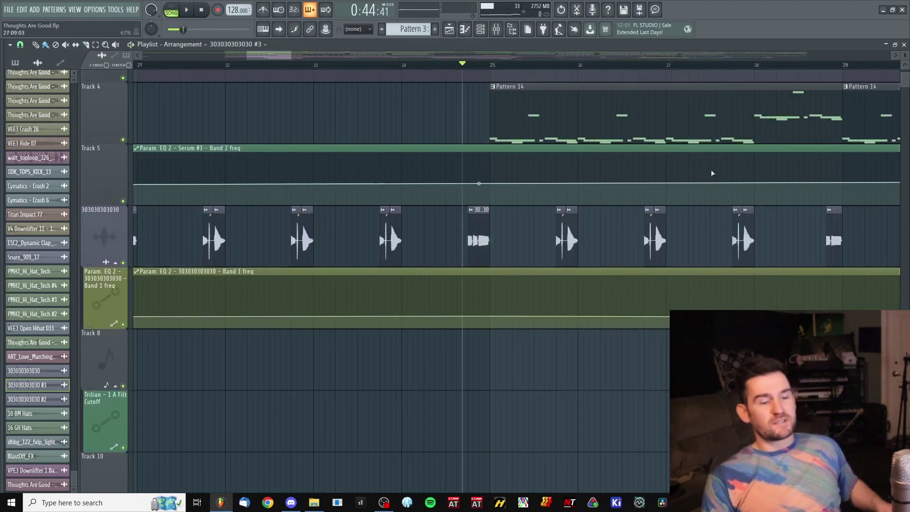
pyautogui.scroll(4, 610, 232)
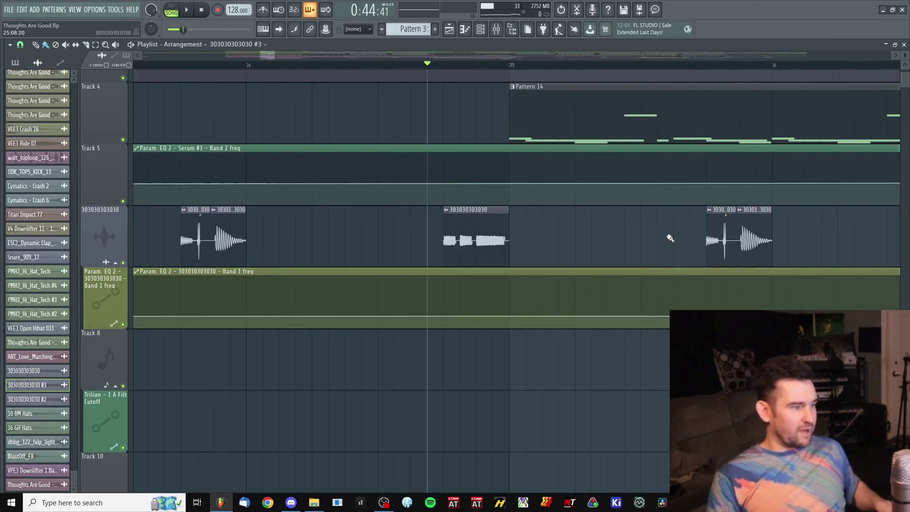
pyautogui.doubleClick(723, 219)
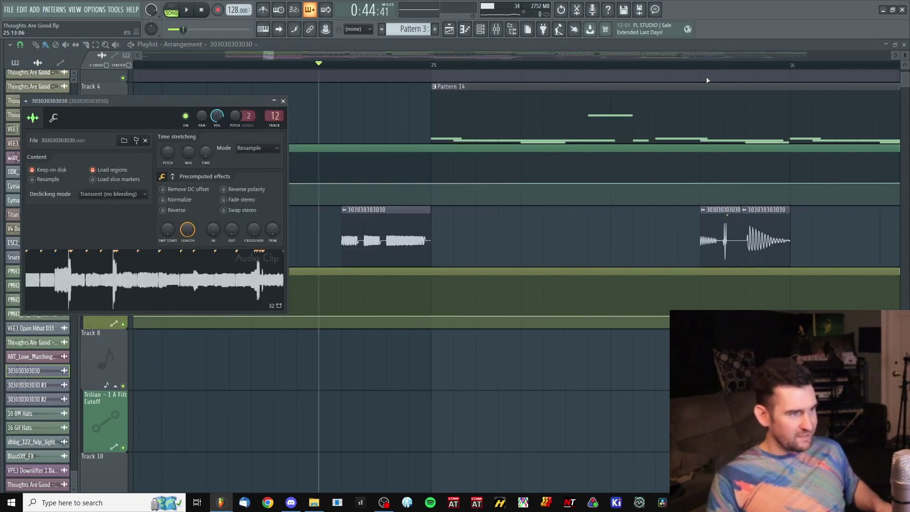
pyautogui.click(701, 66)
# Step: Place the playhead at bar 25, where Pattern 14 begins on Track 4, and start playback
pyautogui.moveTo(717, 124); pyautogui.dragTo(539, 154)
pyautogui.scroll(-4, 539, 155)
pyautogui.click(447, 66)
pyautogui.scroll(2, 172, 281)
pyautogui.press('space')
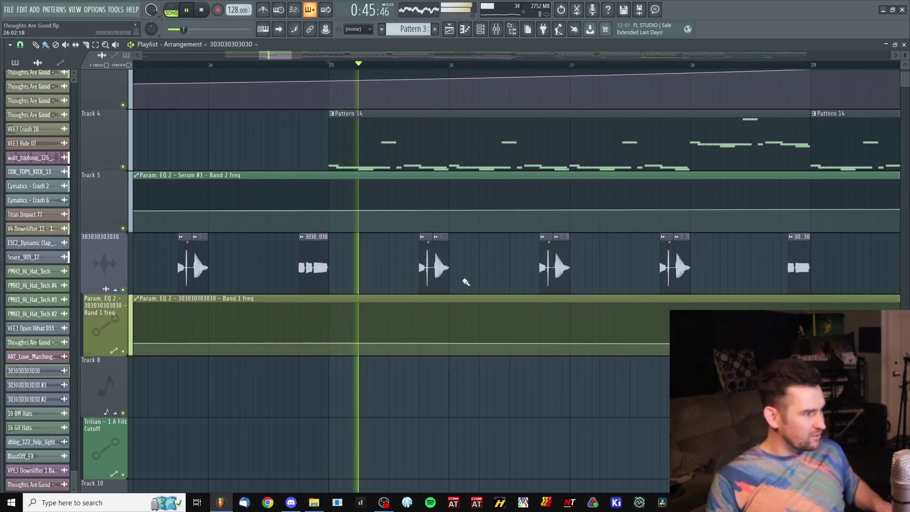
pyautogui.scroll(3, 437, 240)
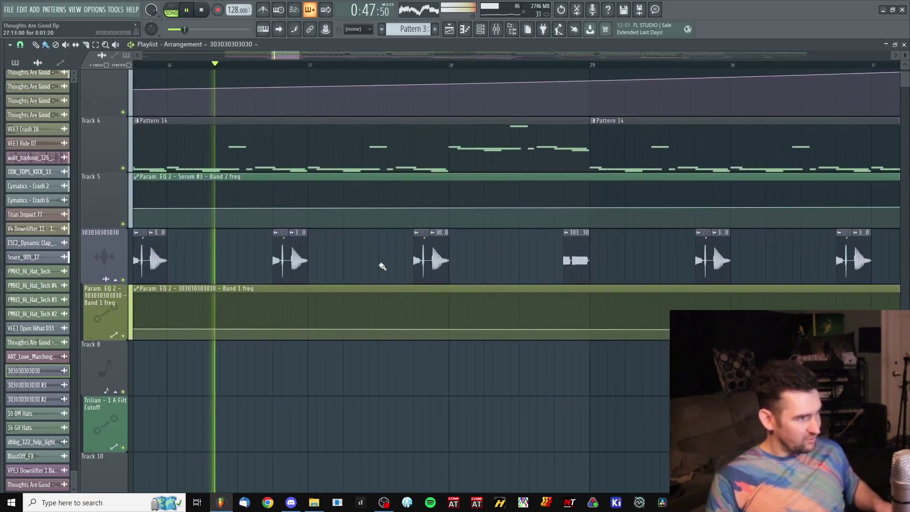
pyautogui.scroll(-4, 589, 248)
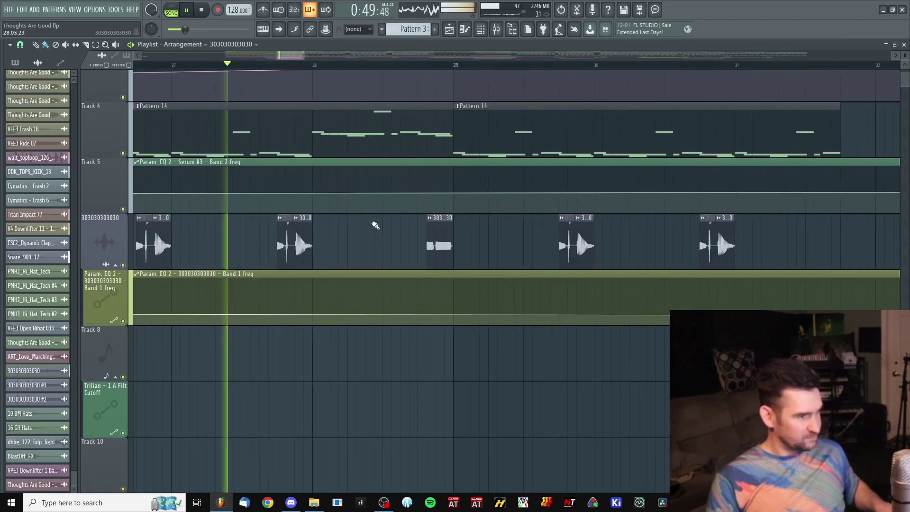
pyautogui.scroll(-3, 554, 223)
pyautogui.scroll(1, 522, 256)
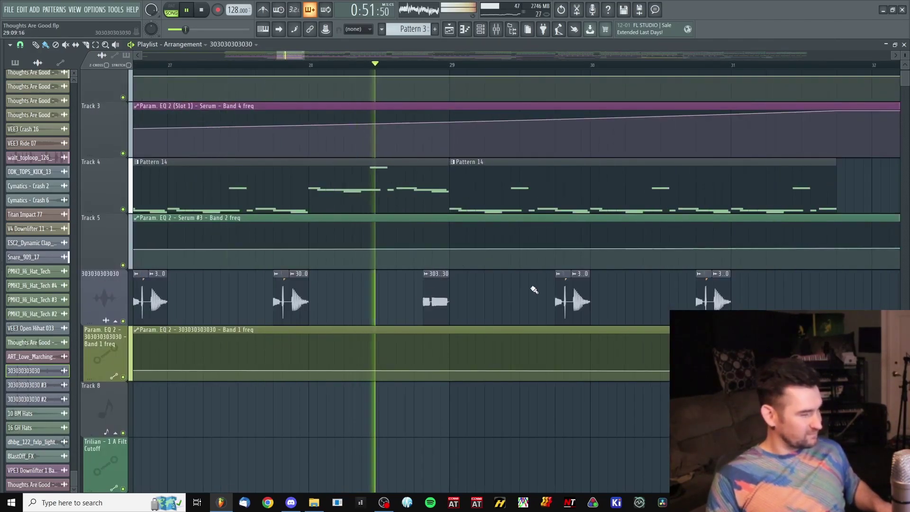
pyautogui.scroll(-1, 426, 264)
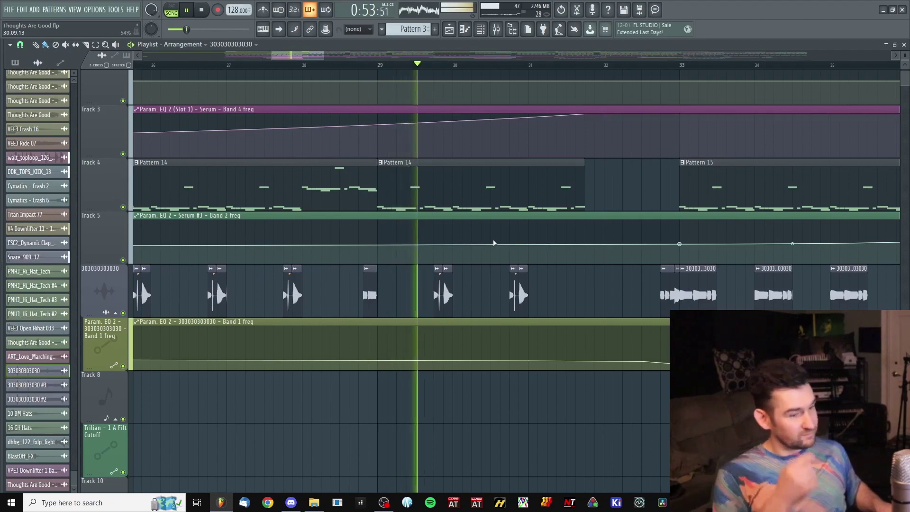
pyautogui.scroll(-2, 604, 270)
pyautogui.scroll(-2, 611, 264)
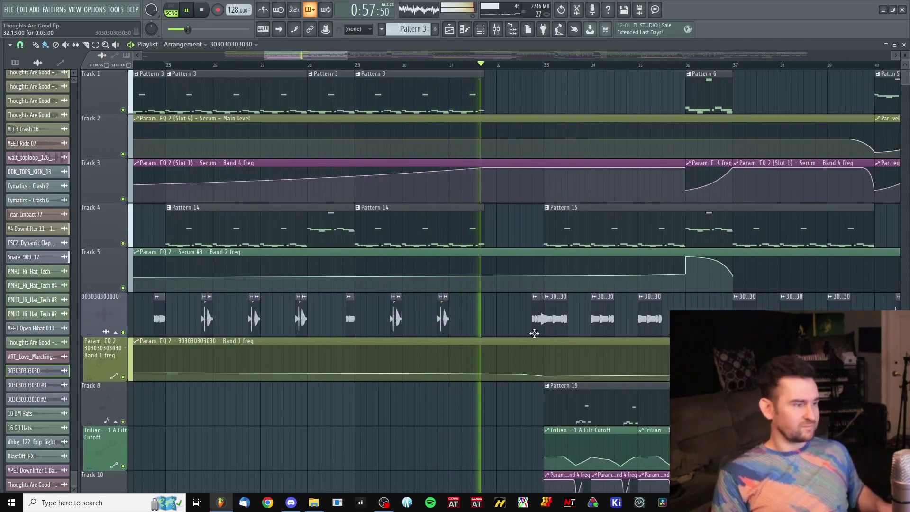
pyautogui.press('space')
# Step: Place the playhead at bar 32, one bar before Pattern 15, and start playback
pyautogui.scroll(3, 596, 121)
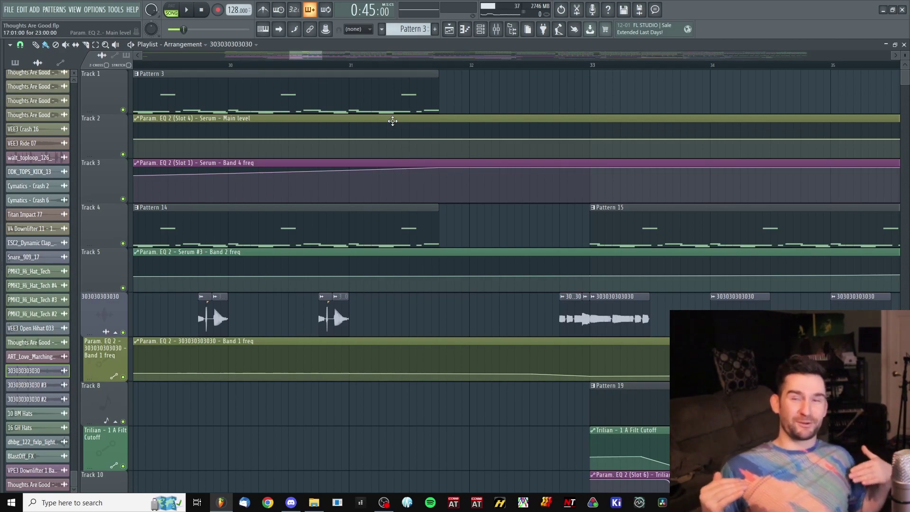
pyautogui.scroll(-3, 354, 64)
pyautogui.click(353, 64)
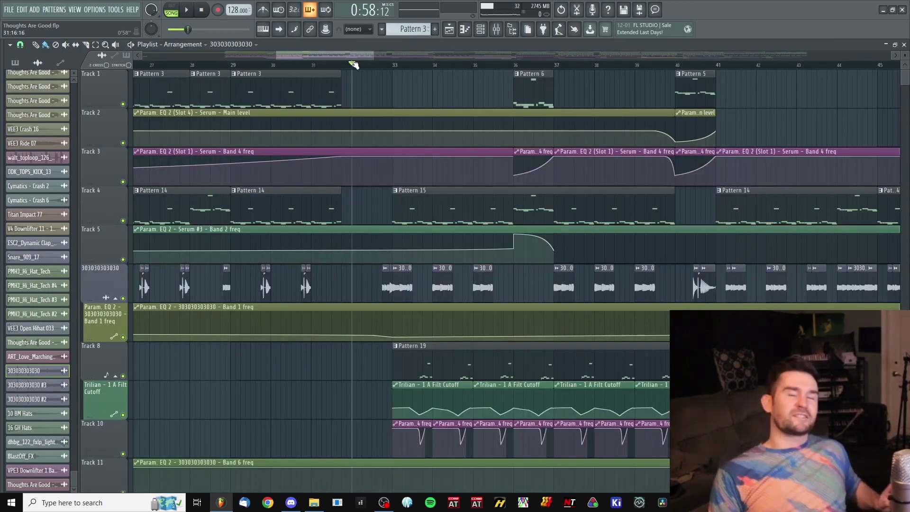
pyautogui.press('space')
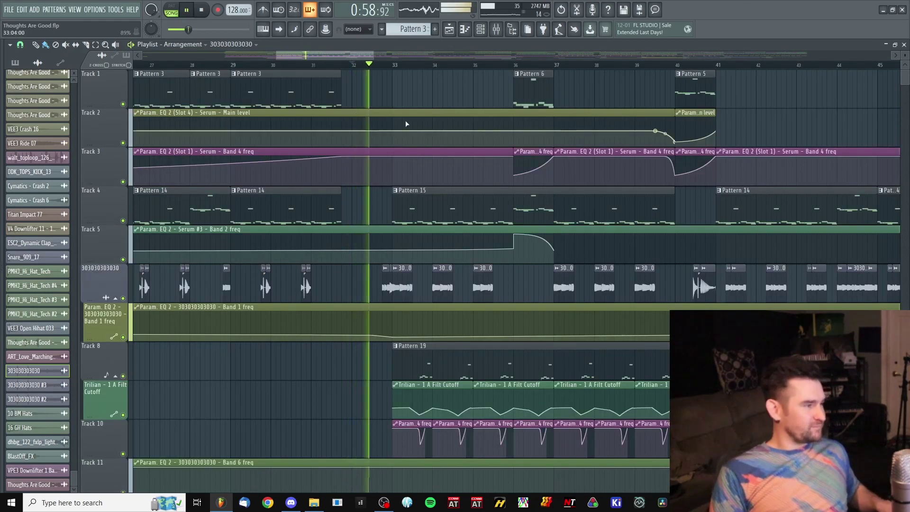
# Step: Follow the bass, 303, Trilian and drum clips during playback from bar 32 to just past bar 41, and stop playback
pyautogui.scroll(-2, 560, 184)
pyautogui.scroll(3, 474, 189)
pyautogui.scroll(-3, 386, 188)
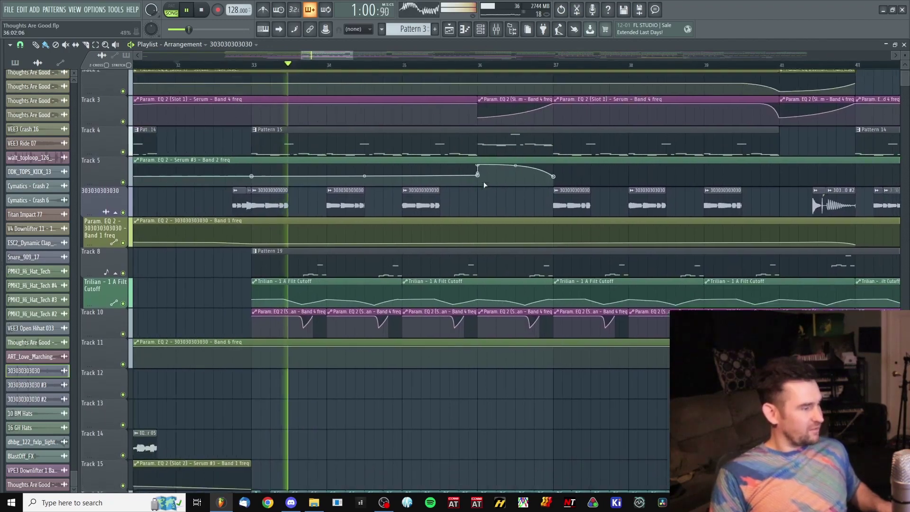
pyautogui.scroll(-2, 393, 201)
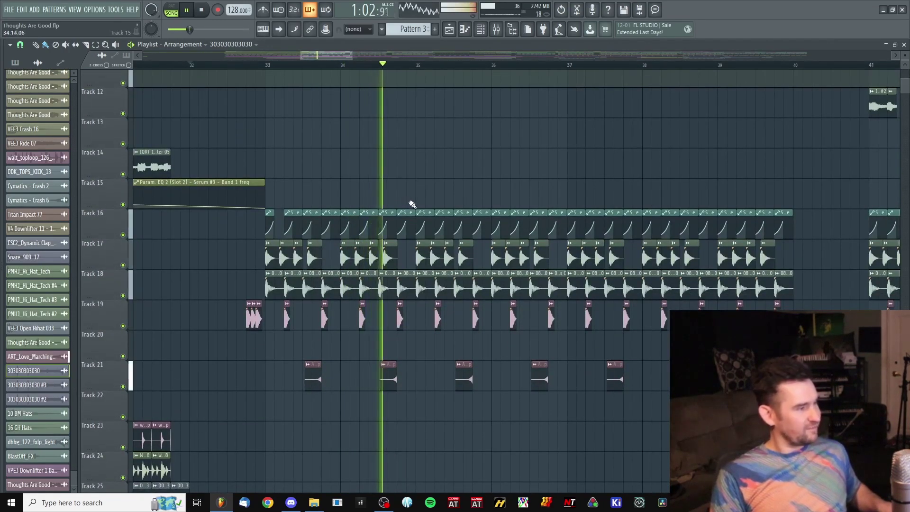
pyautogui.scroll(2, 427, 203)
pyautogui.scroll(3, 437, 201)
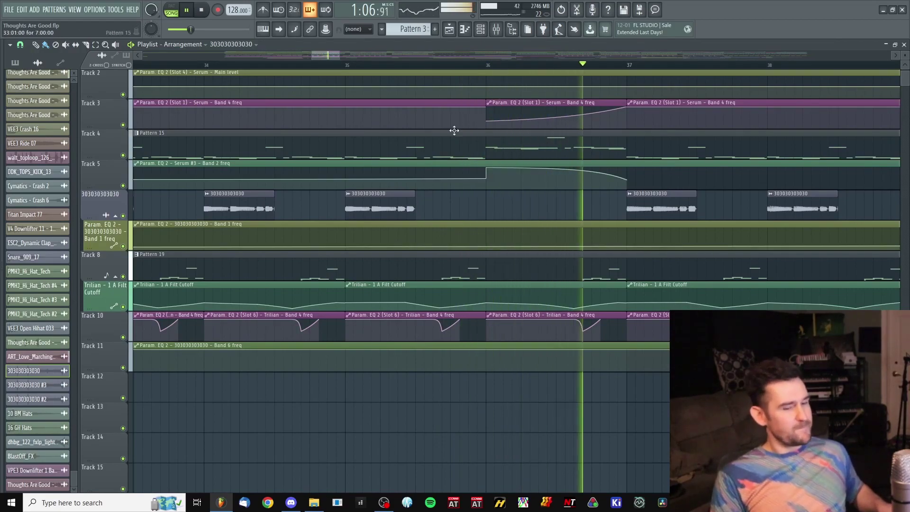
pyautogui.scroll(-3, 509, 178)
pyautogui.scroll(2, 508, 178)
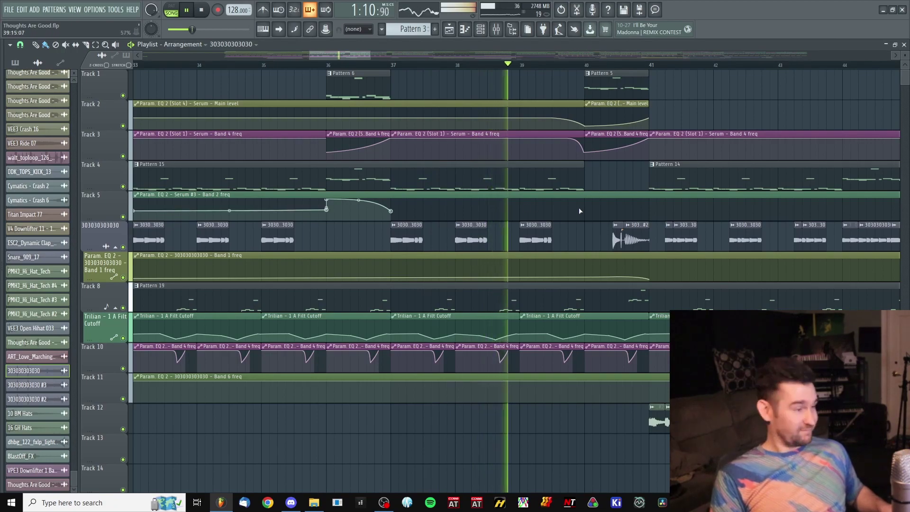
pyautogui.scroll(2, 581, 209)
pyautogui.scroll(-1, 493, 211)
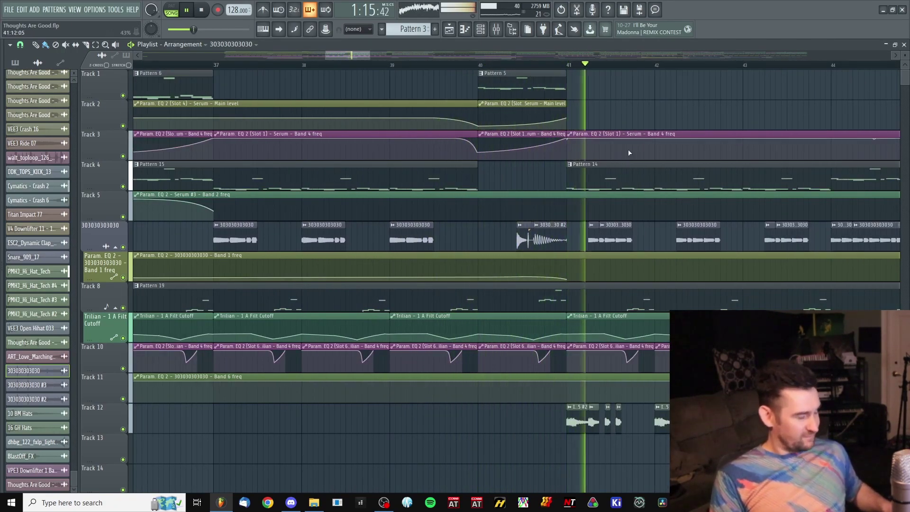
pyautogui.press('space')
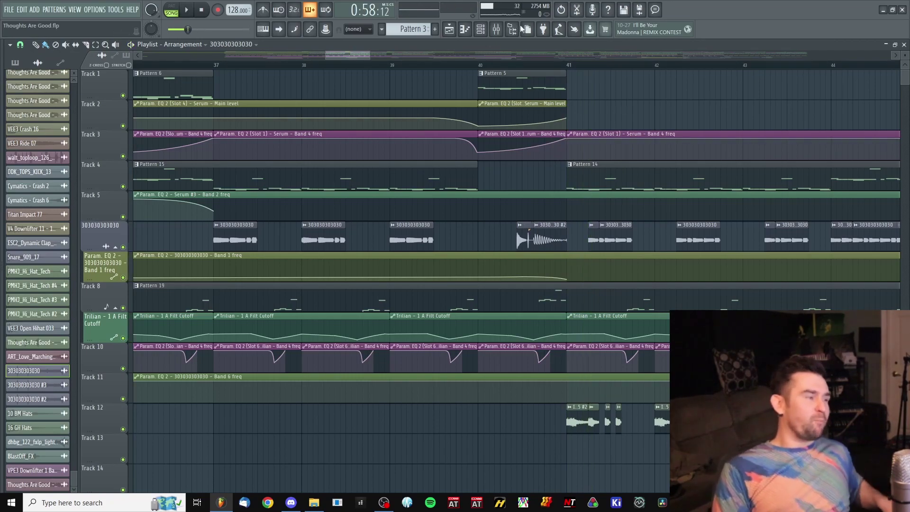
# Step: Open Pattern 15 from Track 4 and solo that track together with Track 5's Serum #3 Band 2 freq automation
pyautogui.scroll(-3, 501, 221)
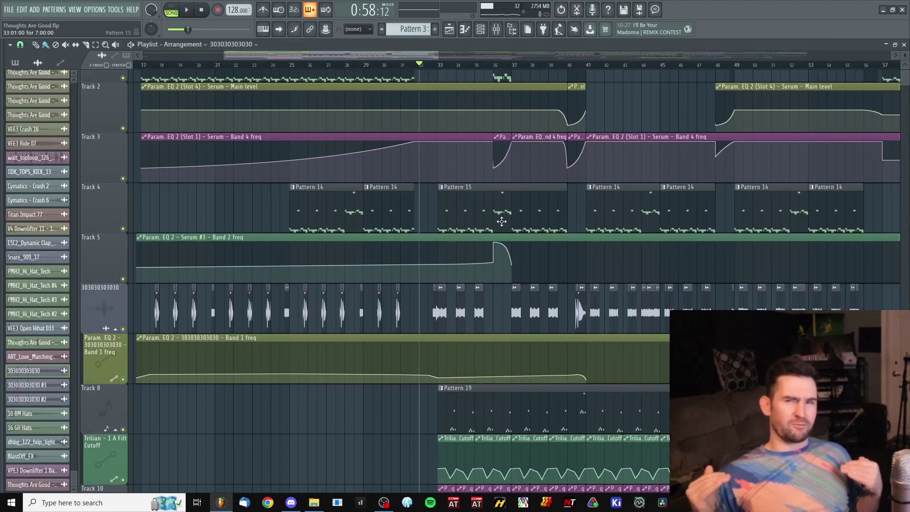
pyautogui.scroll(2, 449, 228)
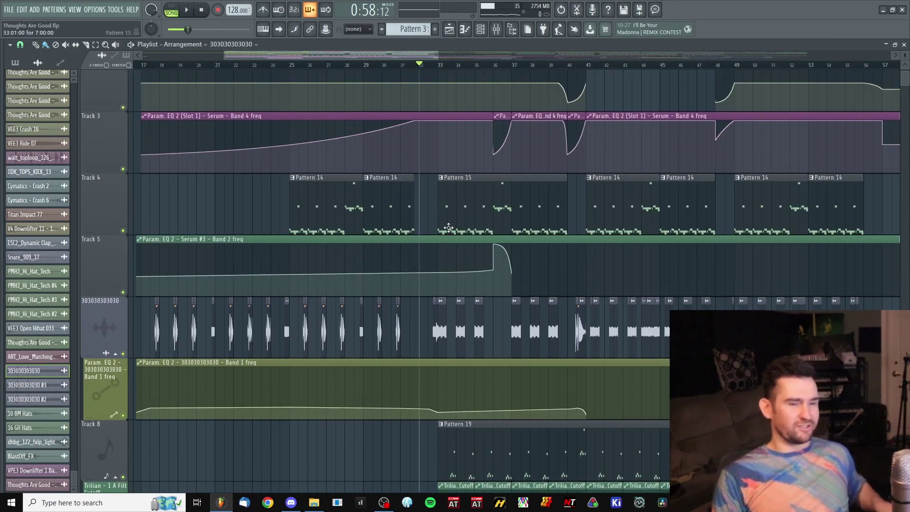
pyautogui.scroll(4, 449, 228)
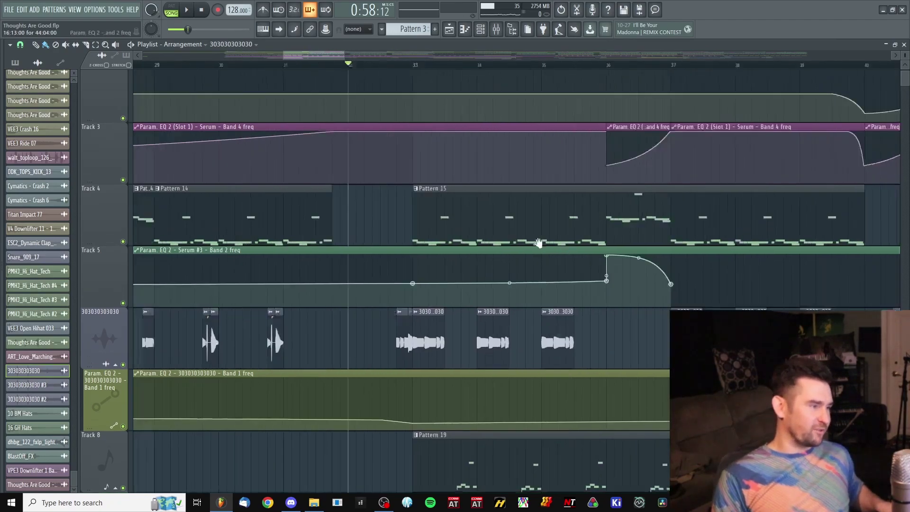
pyautogui.doubleClick(488, 192)
pyautogui.middleClick(765, 249)
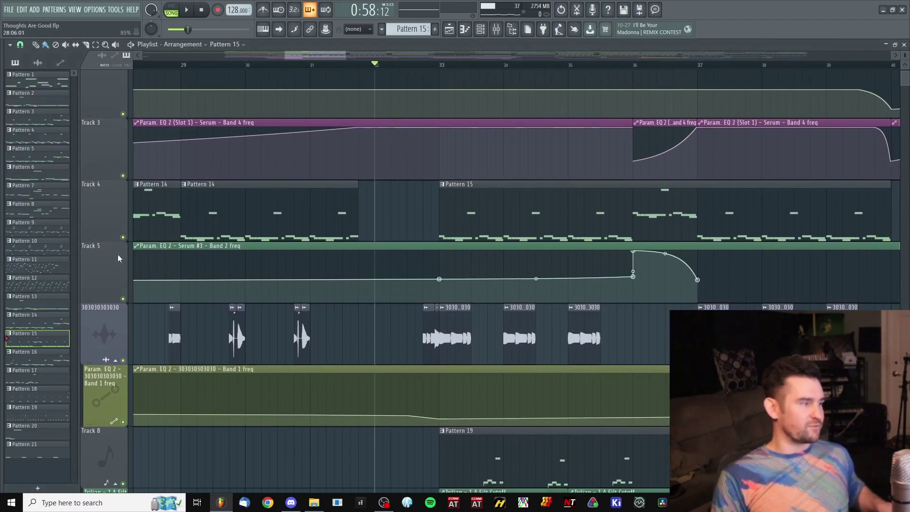
pyautogui.rightClick(123, 237)
pyautogui.click(123, 299)
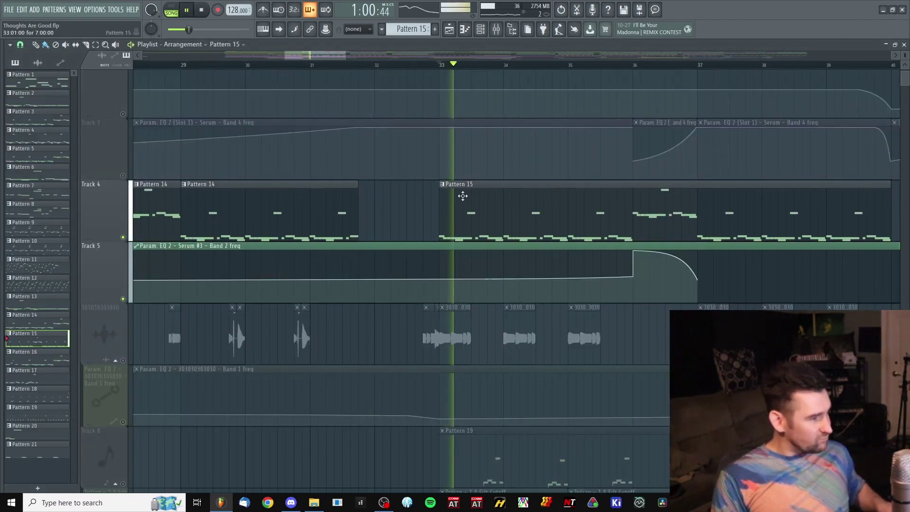
# Step: Open the Serum #3 synth used by Pattern 15 and stop playback
pyautogui.doubleClick(463, 195)
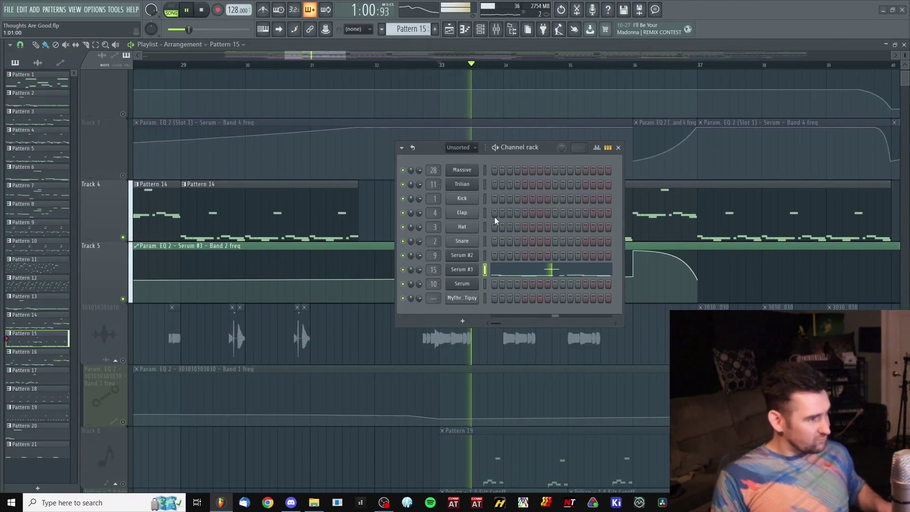
pyautogui.click(457, 261)
pyautogui.click(766, 225)
pyautogui.press('space')
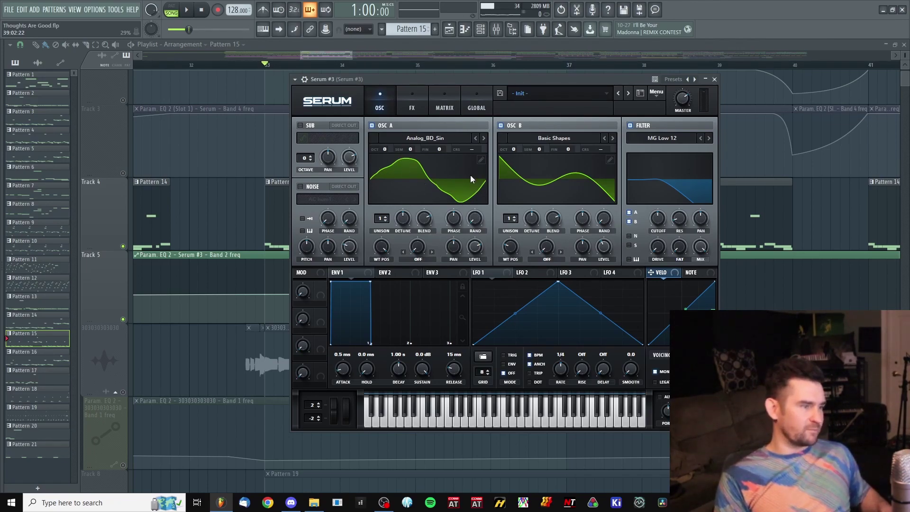
# Step: Inspect oscillator B's Basic Shapes wavetable in the table editor, close it, and check Serum #3's FX page
pyautogui.click(610, 161)
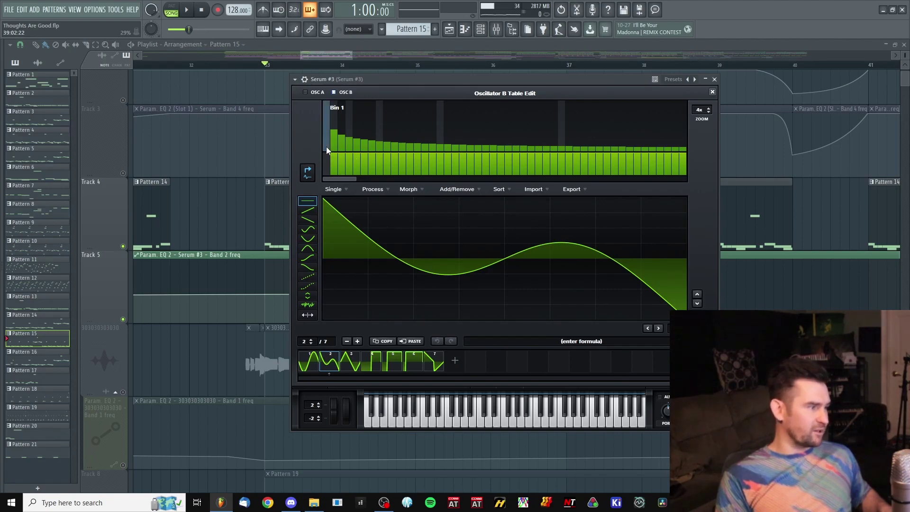
pyautogui.click(712, 92)
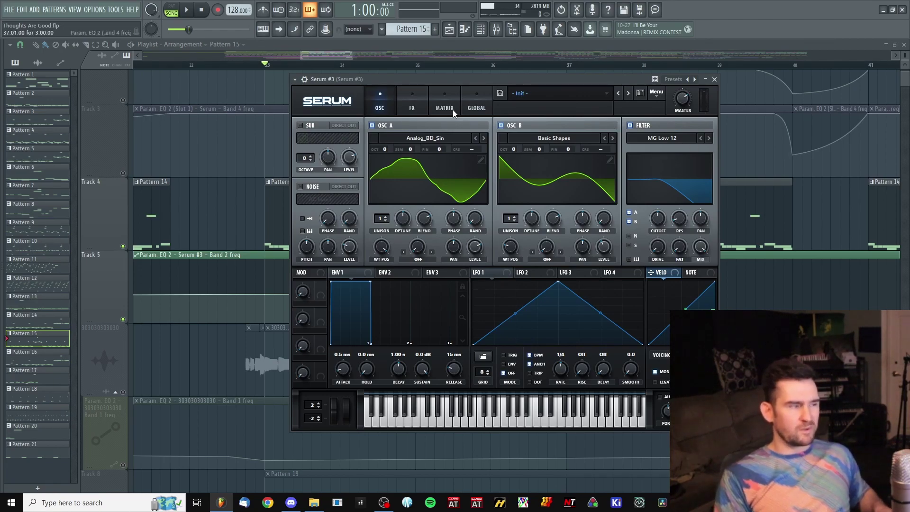
pyautogui.click(413, 100)
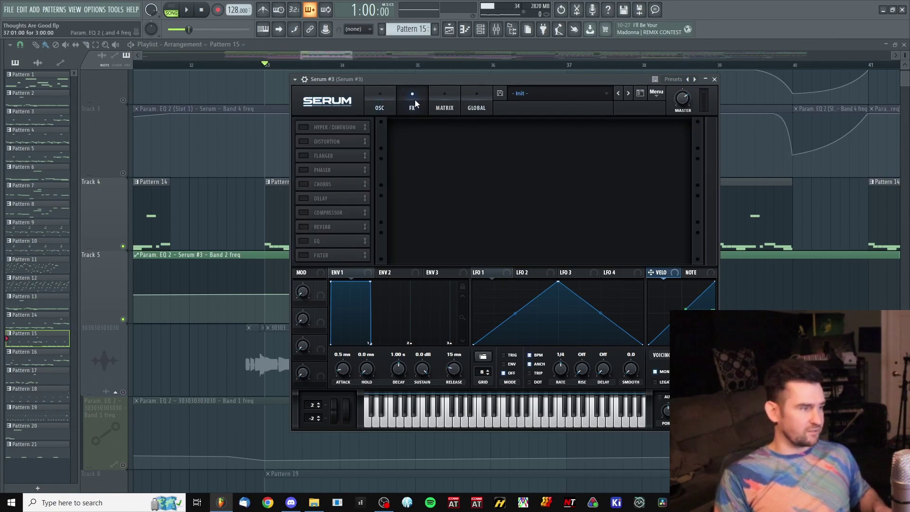
pyautogui.click(382, 108)
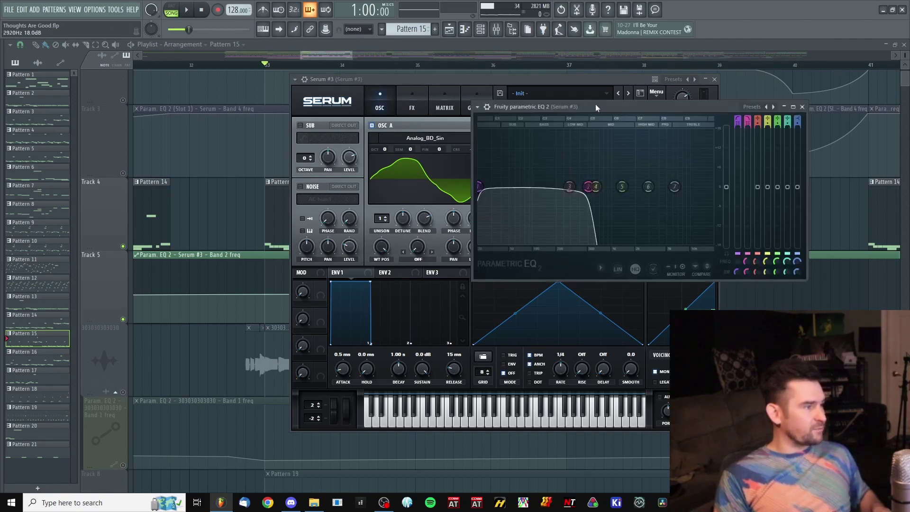
# Step: Audition Serum #3 while inspecting its Fruity Parametric EQ 2 and Fruity WaveShaper, and stop playback
pyautogui.press('space')
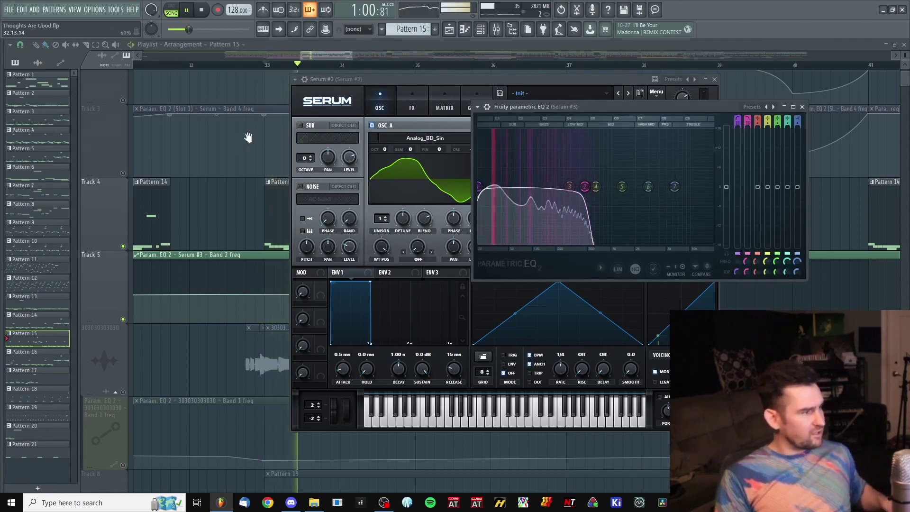
pyautogui.press('F12')
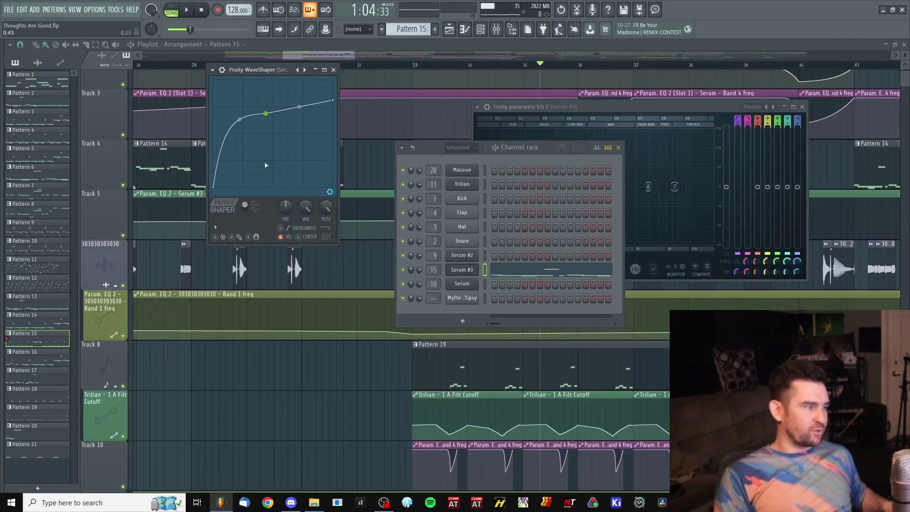
pyautogui.press('space')
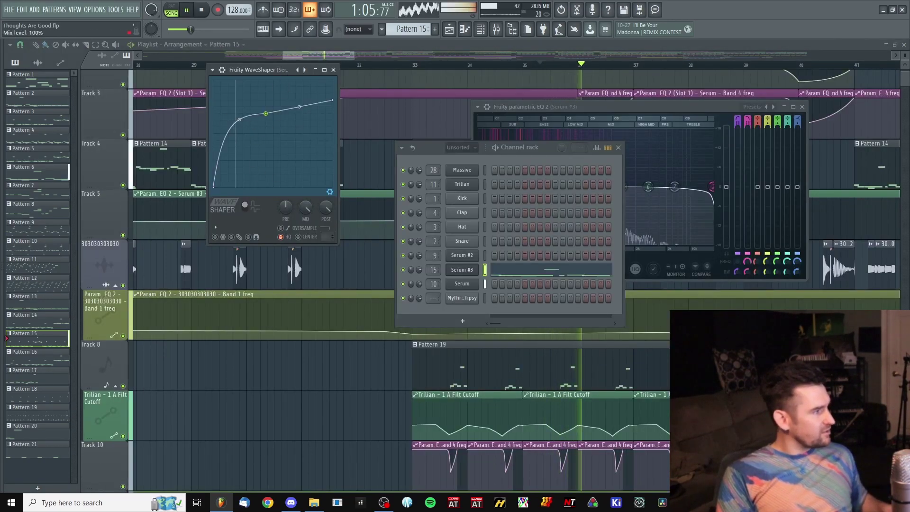
pyautogui.press('space')
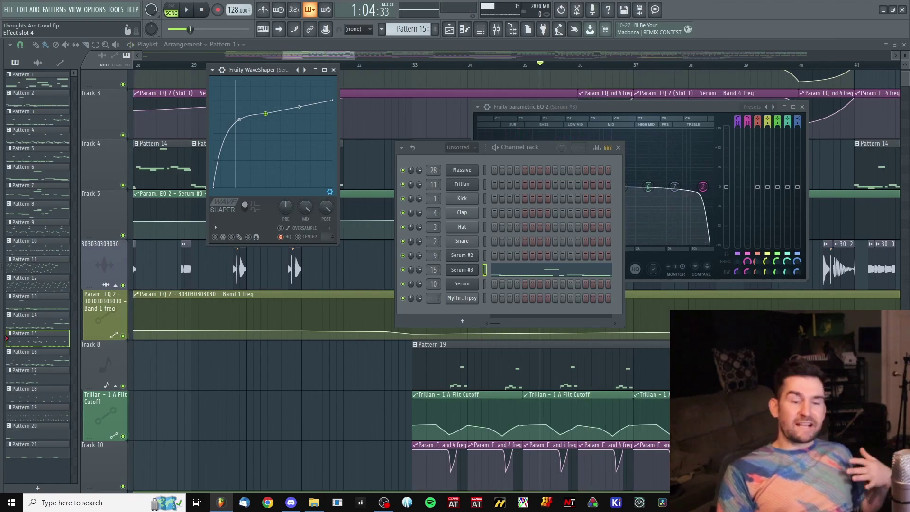
# Step: Inspect Serum #3's other Fruity Parametric EQ 2 curve and close the effect and channel rack windows
pyautogui.click(1, 122)
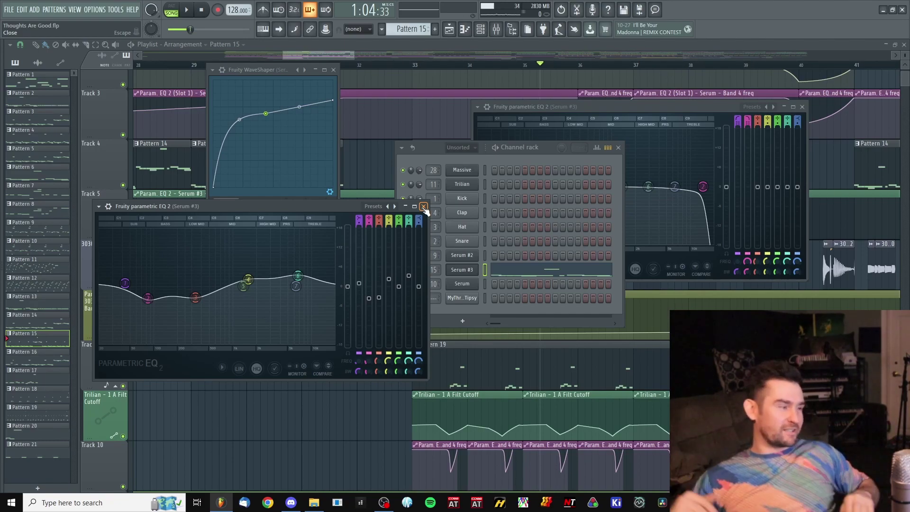
pyautogui.middleClick(445, 116)
pyautogui.scroll(-5, 429, 170)
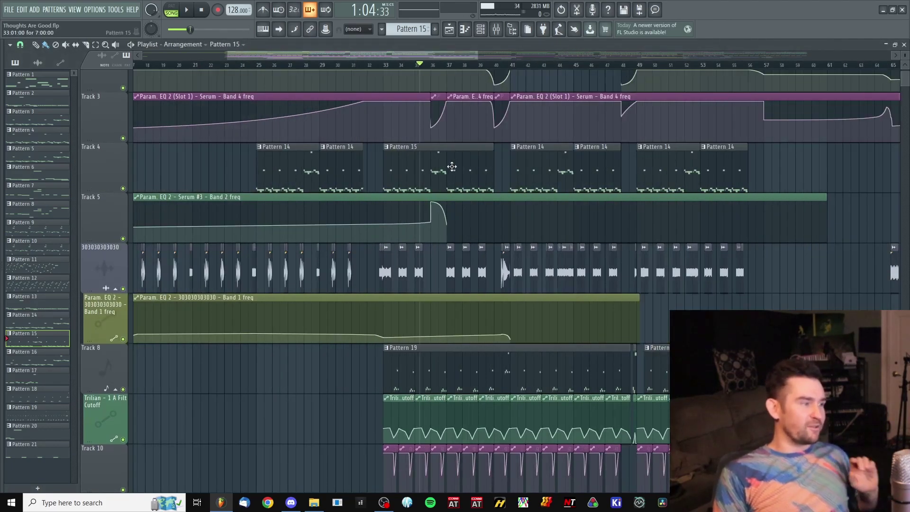
pyautogui.press('space')
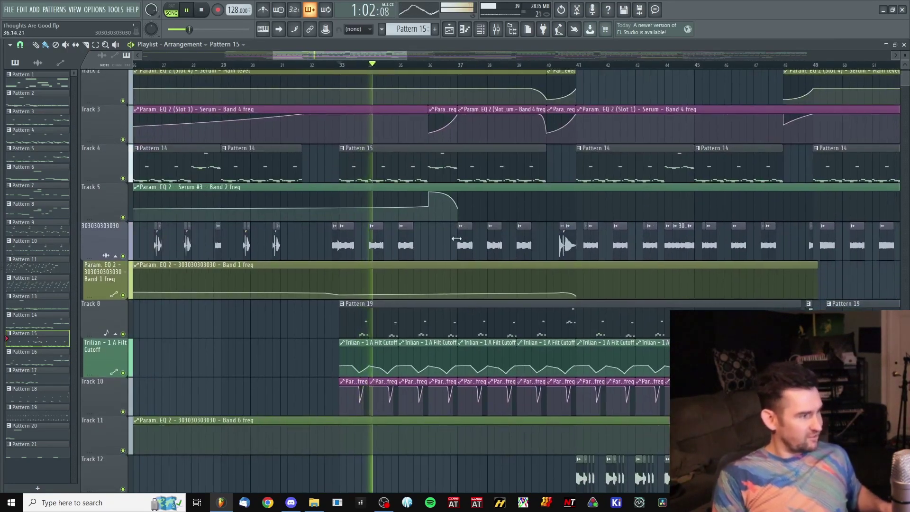
pyautogui.scroll(5, 521, 199)
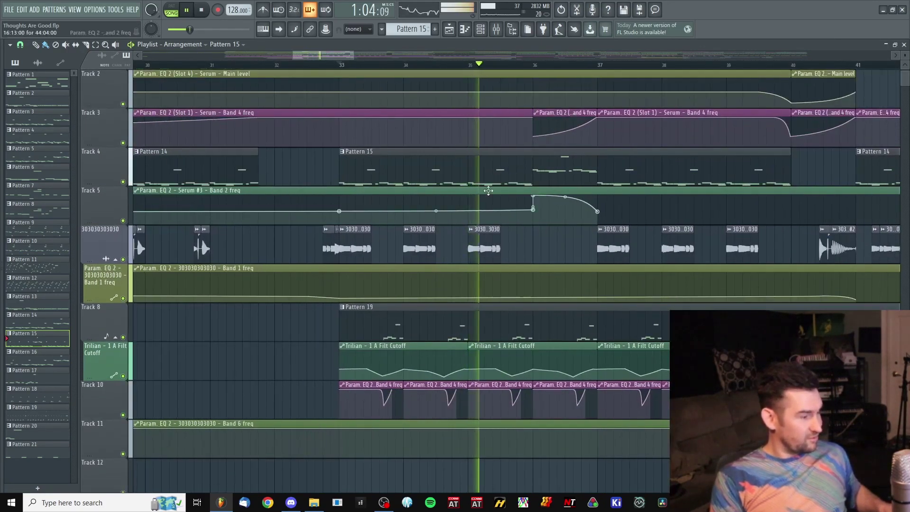
pyautogui.press('space')
pyautogui.scroll(5, 318, 266)
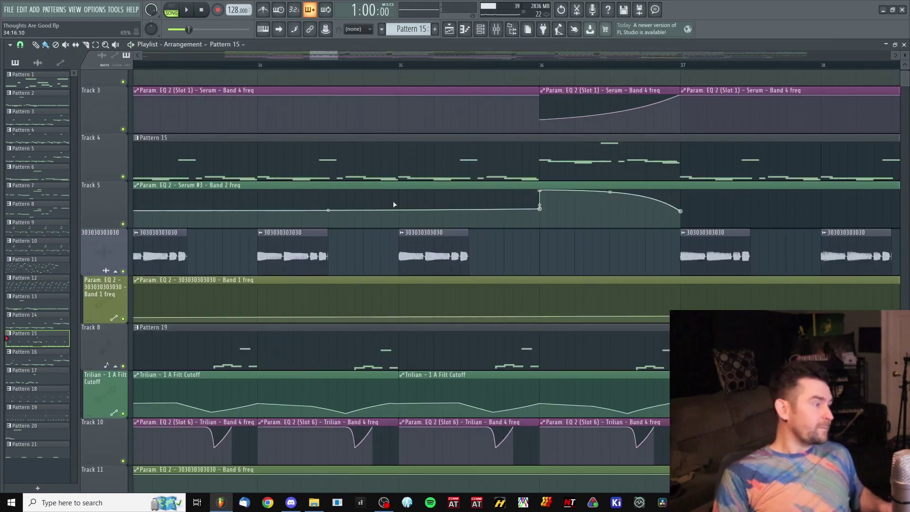
pyautogui.scroll(-5, 317, 266)
pyautogui.scroll(5, 287, 236)
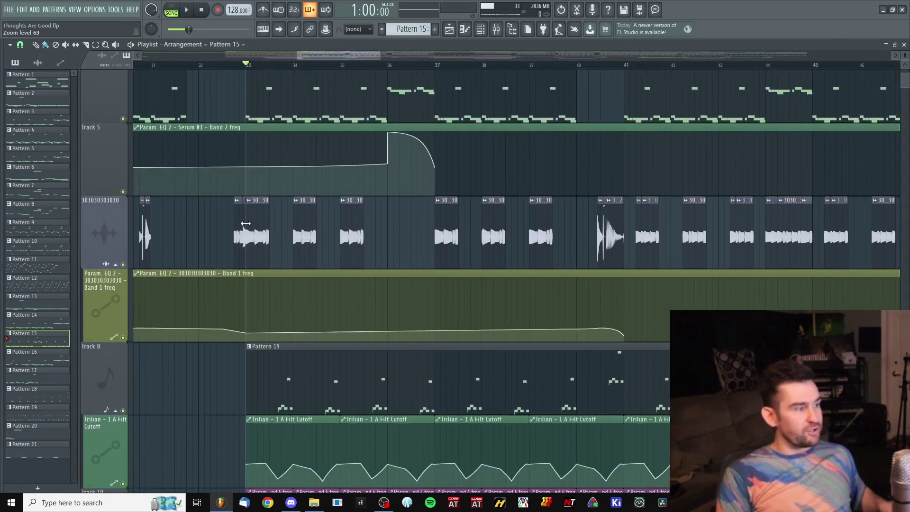
pyautogui.hscroll(5, 393, 245)
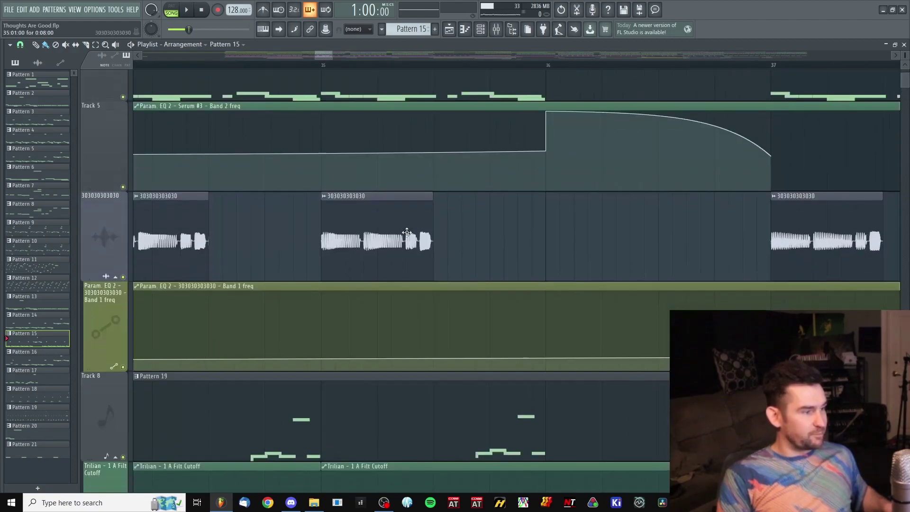
pyautogui.scroll(-4, 639, 222)
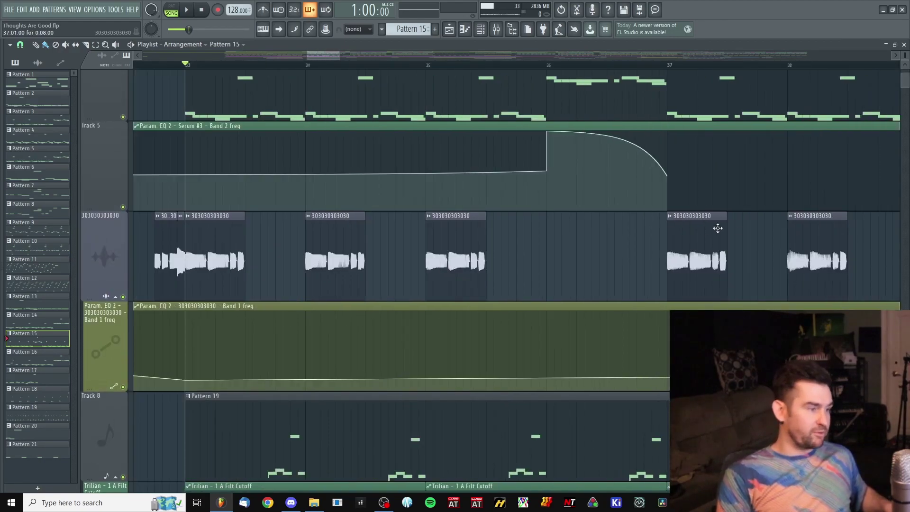
# Step: Place the playhead in bar 40, play the 303 fill to just past bar 41, and stop playback
pyautogui.click(601, 64)
pyautogui.press('space')
pyautogui.scroll(3, 510, 286)
pyautogui.scroll(-4, 510, 286)
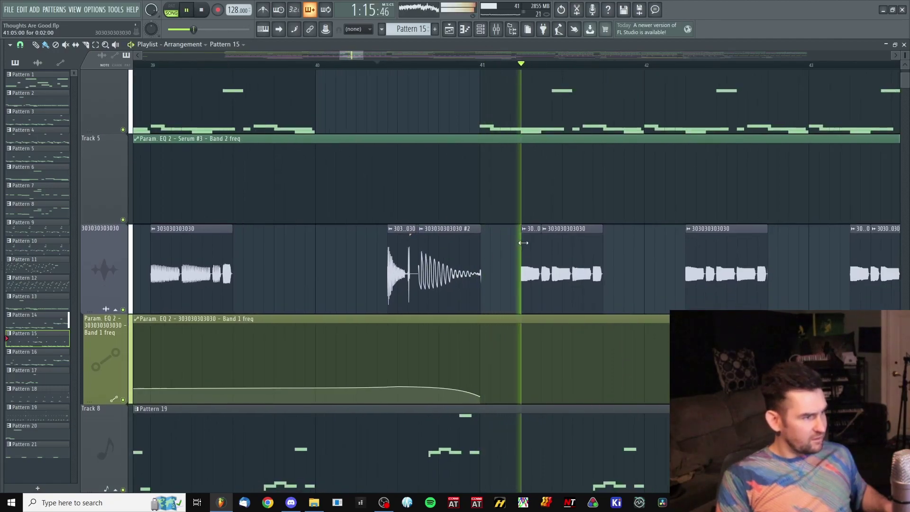
pyautogui.press('space')
pyautogui.scroll(4, 551, 250)
pyautogui.scroll(3, 537, 280)
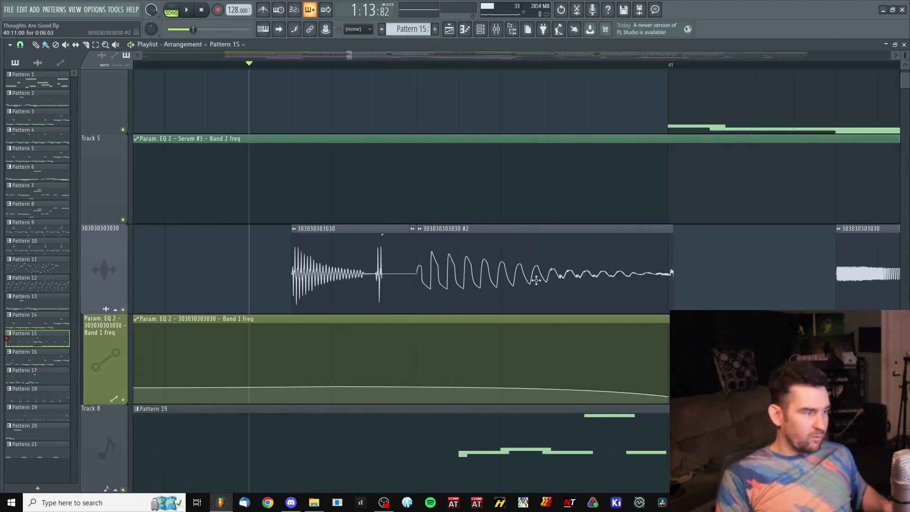
pyautogui.doubleClick(457, 240)
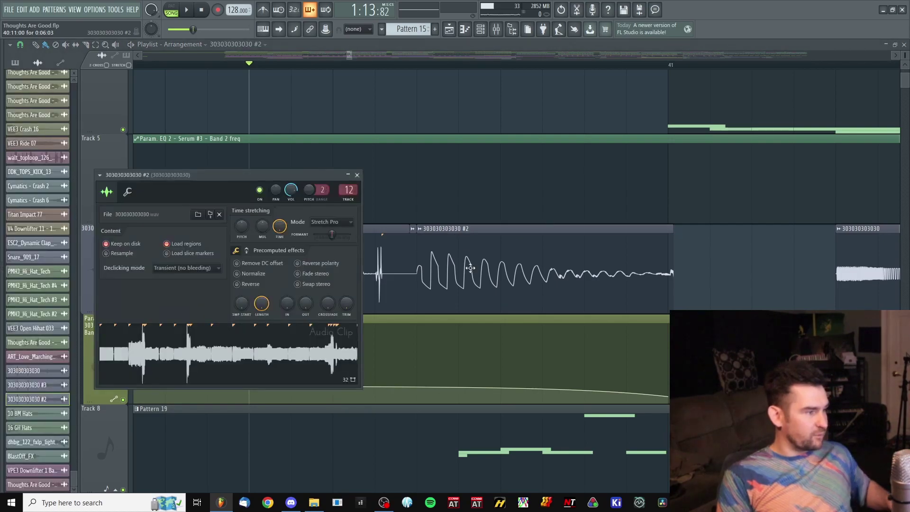
pyautogui.press('Escape')
pyautogui.press('Escape')
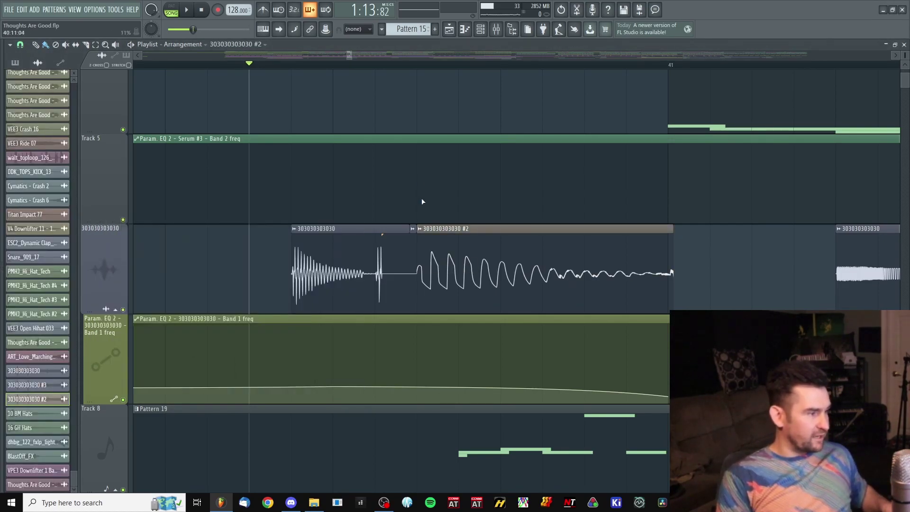
pyautogui.scroll(-2, 437, 254)
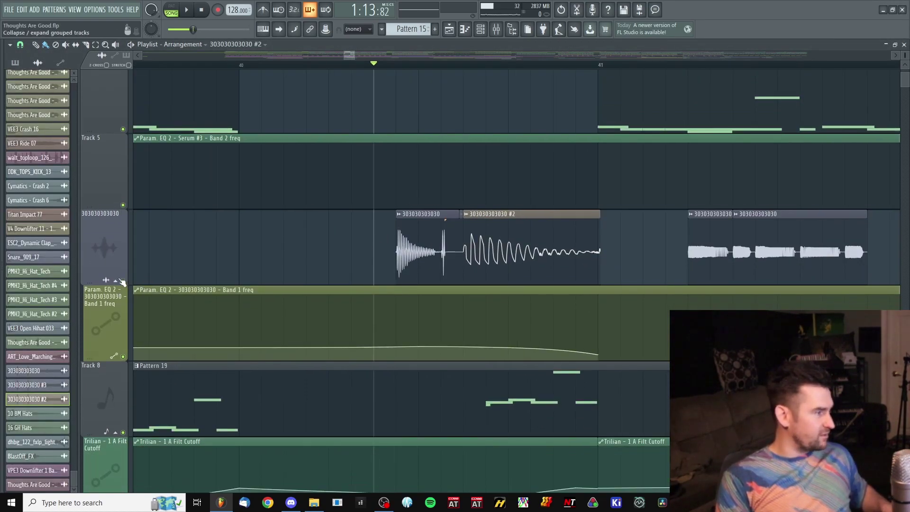
pyautogui.rightClick(123, 281)
pyautogui.press('space')
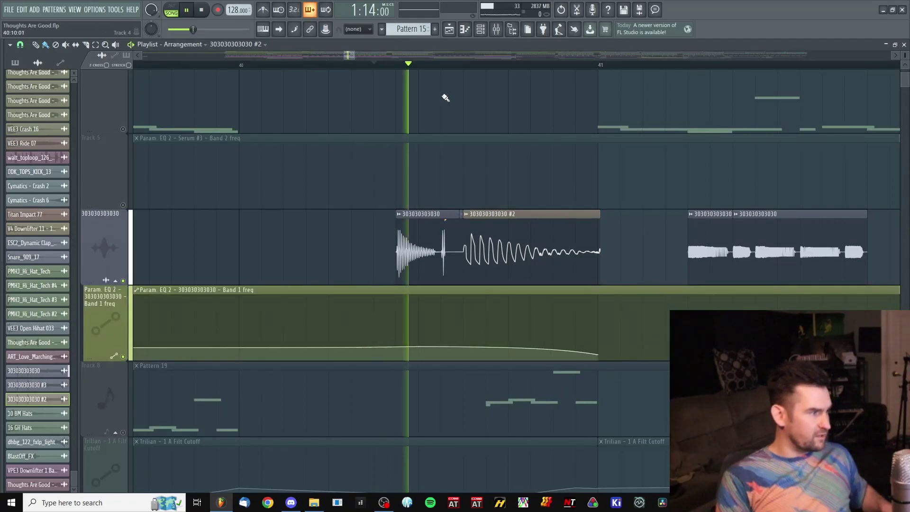
pyautogui.press('space')
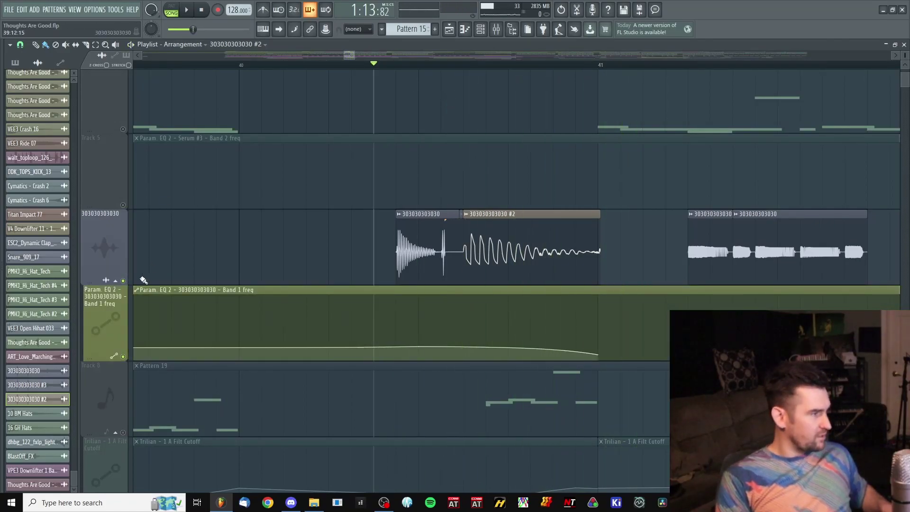
pyautogui.rightClick(123, 281)
# Step: Locate the Thoughts Are Good audio clips on Tracks 32 and 34, play them from the start of bar 40, and stop playback
pyautogui.scroll(-10, 403, 291)
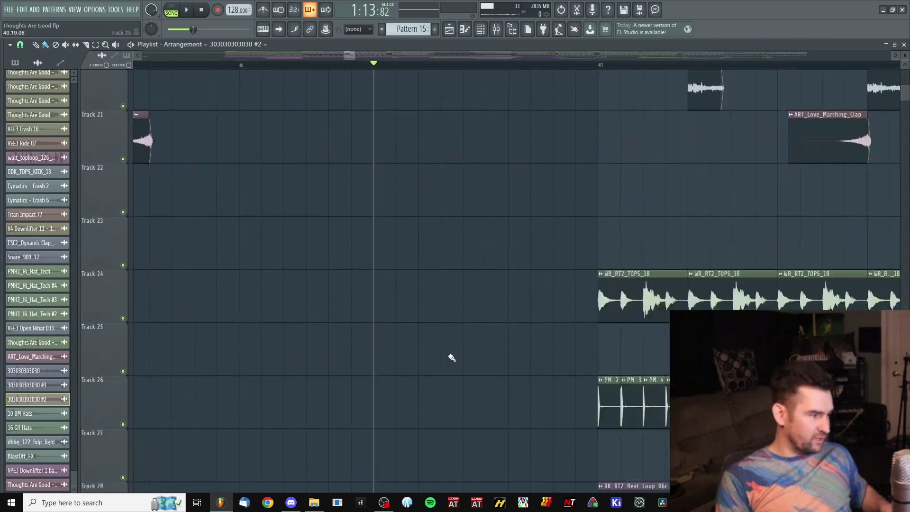
pyautogui.scroll(-5, 447, 325)
pyautogui.scroll(2, 291, 197)
pyautogui.scroll(-3, 303, 73)
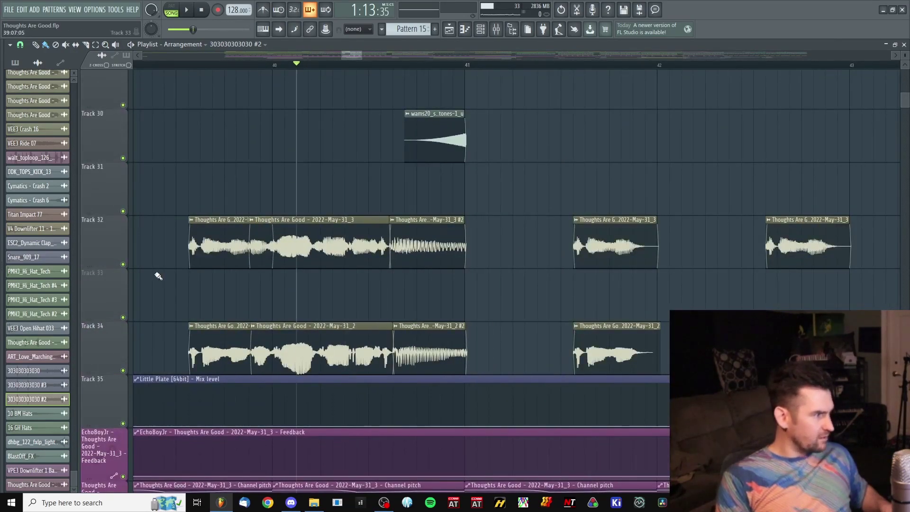
pyautogui.press('space')
pyautogui.scroll(-10, 389, 300)
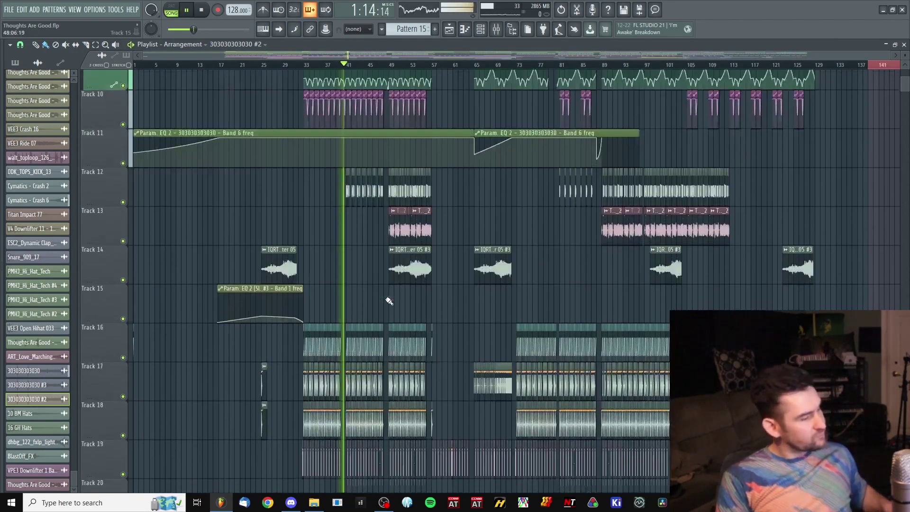
pyautogui.scroll(6, 329, 260)
pyautogui.press('space')
# Step: Solo the percussion loops on Tracks 23 to 25 and start playback from bar 17
pyautogui.scroll(-5, 451, 167)
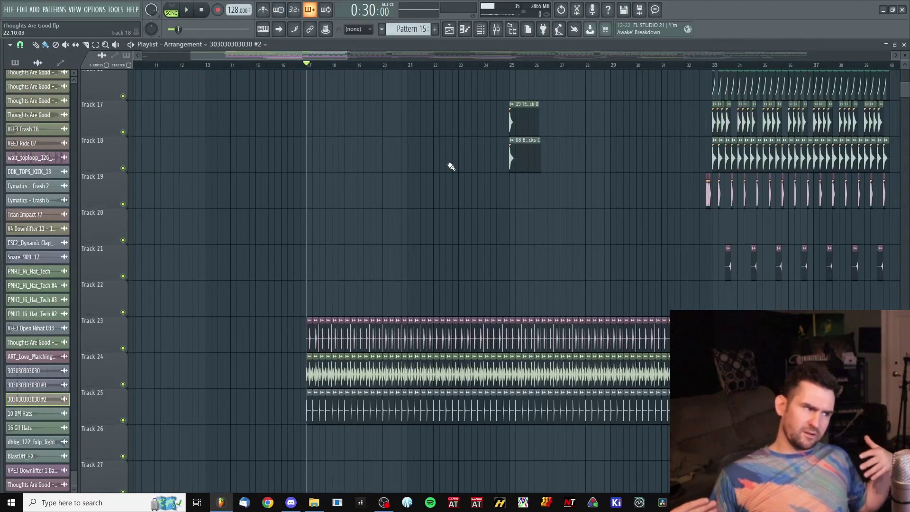
pyautogui.scroll(-3, 349, 242)
pyautogui.scroll(2, 84, 140)
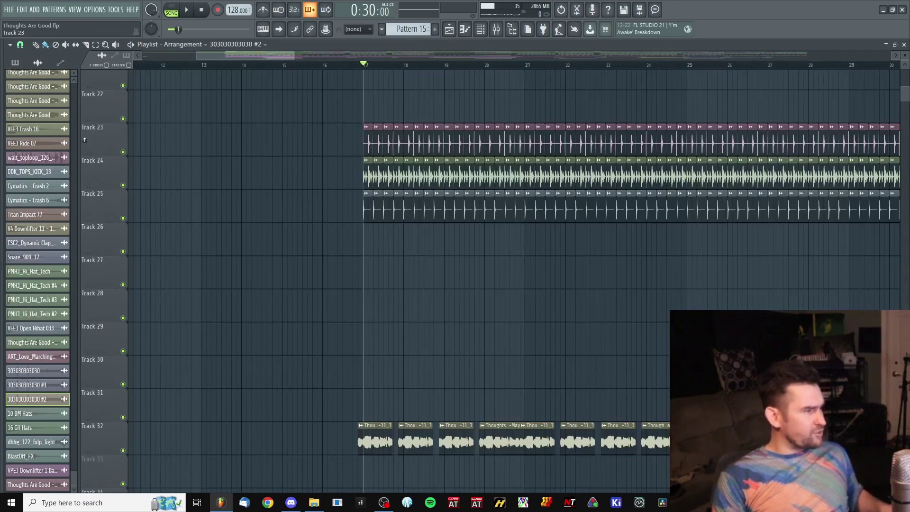
pyautogui.rightClick(127, 151)
pyautogui.rightClick(119, 151)
pyautogui.rightClick(122, 152)
pyautogui.press('space')
pyautogui.scroll(2, 338, 208)
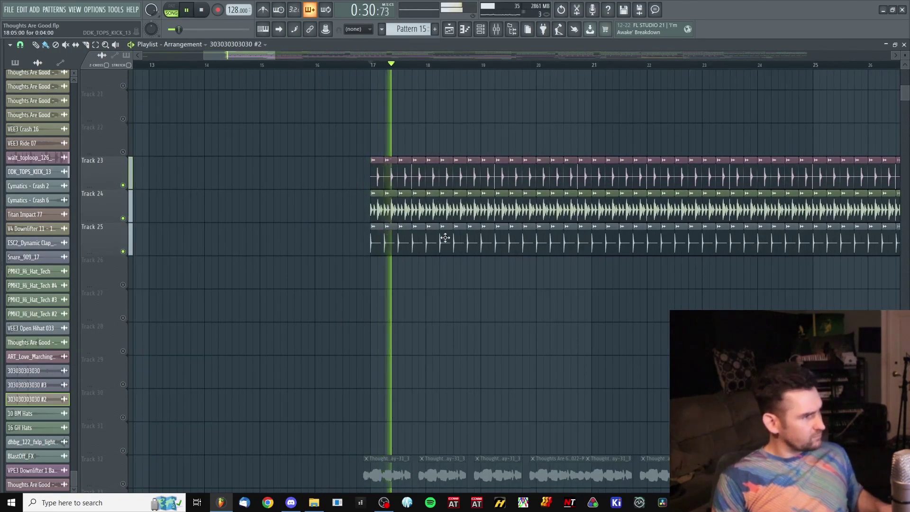
# Step: Look over the other tracks during the soloed percussion playback, stop it, and examine the loop clips on Tracks 23 to 25
pyautogui.scroll(-2, 441, 232)
pyautogui.scroll(4, 409, 192)
pyautogui.scroll(3, 406, 191)
pyautogui.scroll(2, 413, 199)
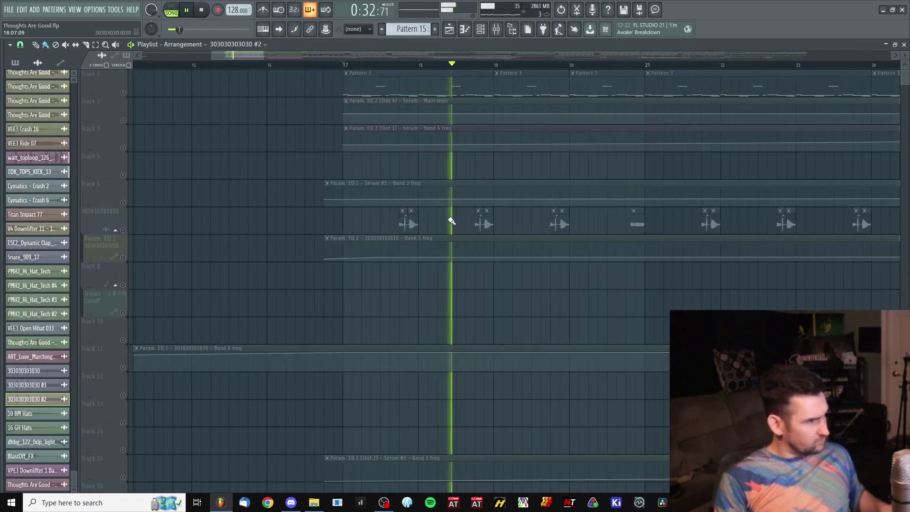
pyautogui.scroll(-2, 446, 275)
pyautogui.scroll(-5, 446, 275)
pyautogui.press('space')
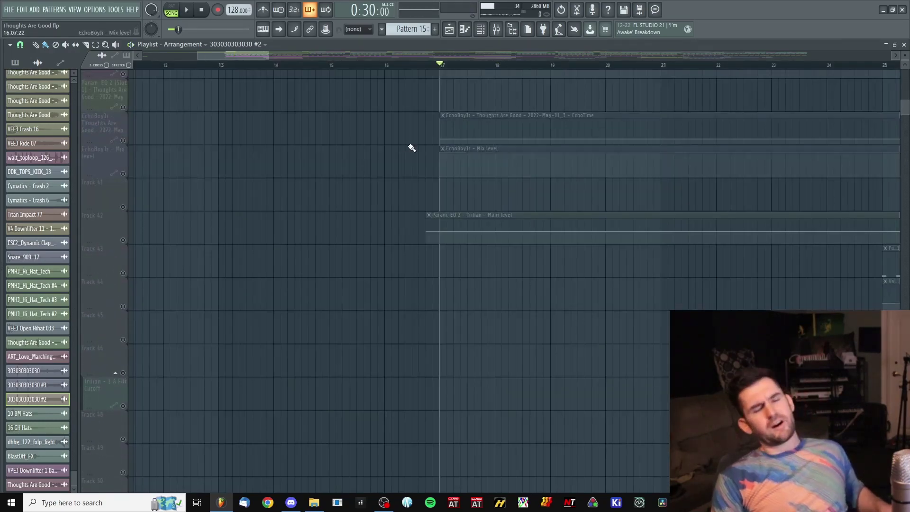
pyautogui.scroll(3, 481, 123)
pyautogui.scroll(2, 428, 135)
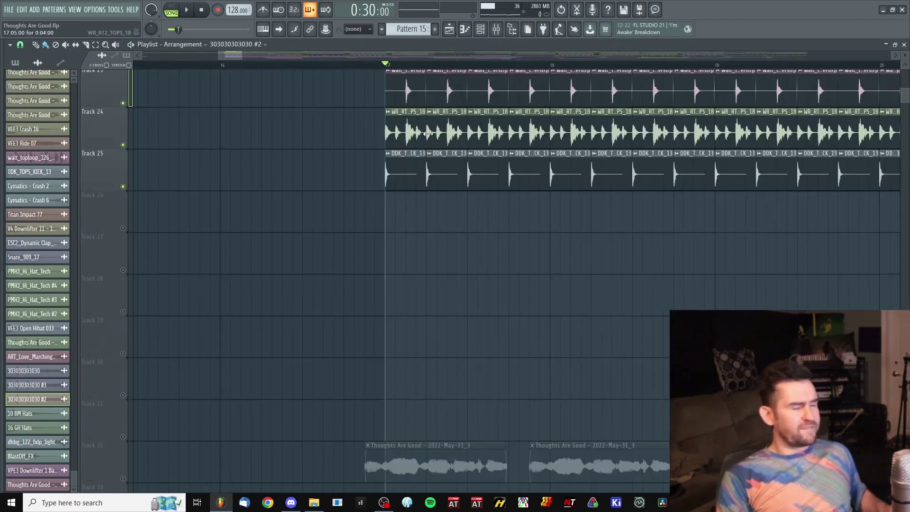
pyautogui.scroll(2, 398, 214)
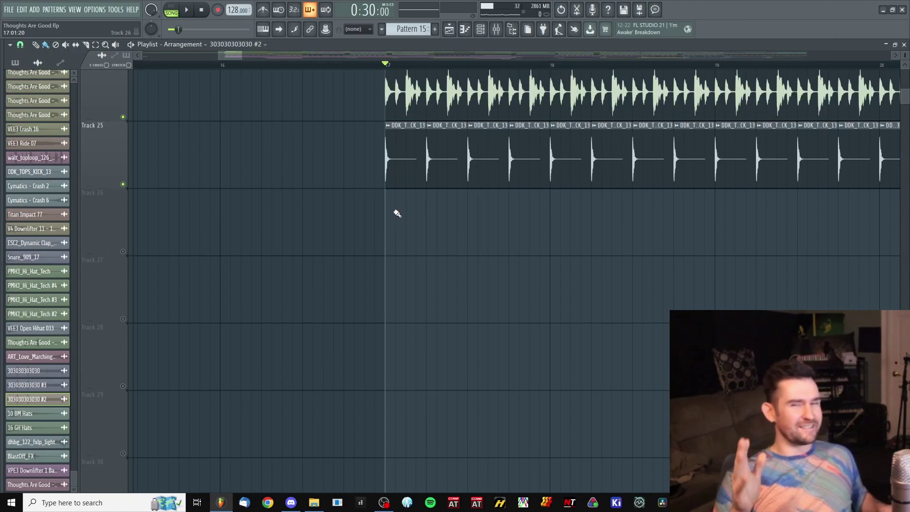
# Step: Open the DDK_TOPS_KICK_13 clip on Track 25, set its quick fade out to 0%, audition it, and close its settings
pyautogui.scroll(4, 520, 144)
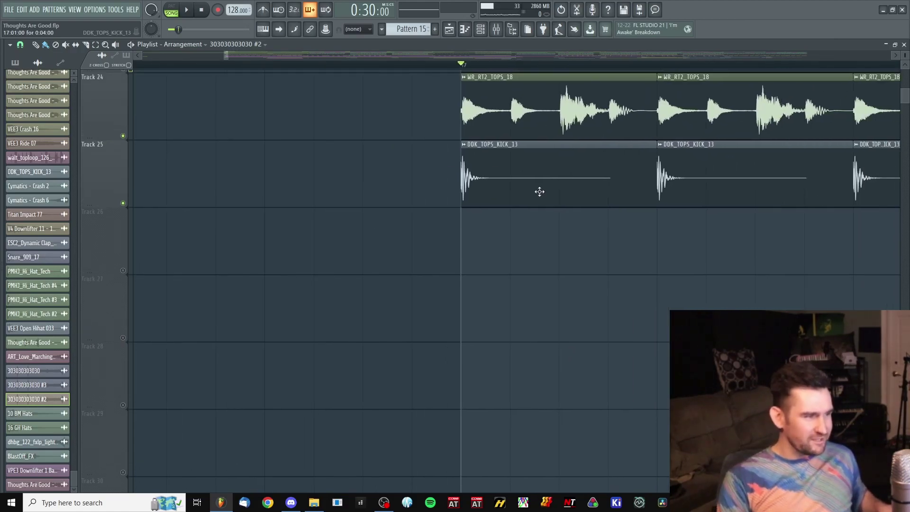
pyautogui.doubleClick(538, 191)
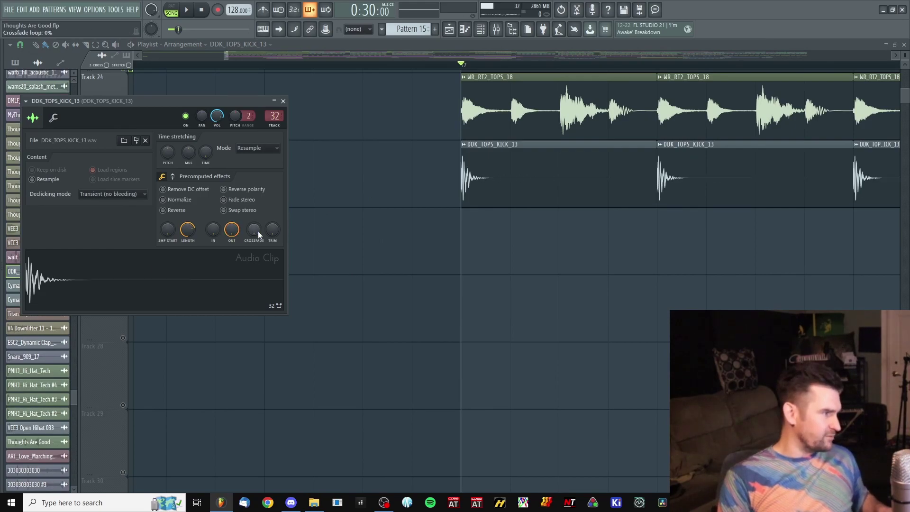
pyautogui.press('space')
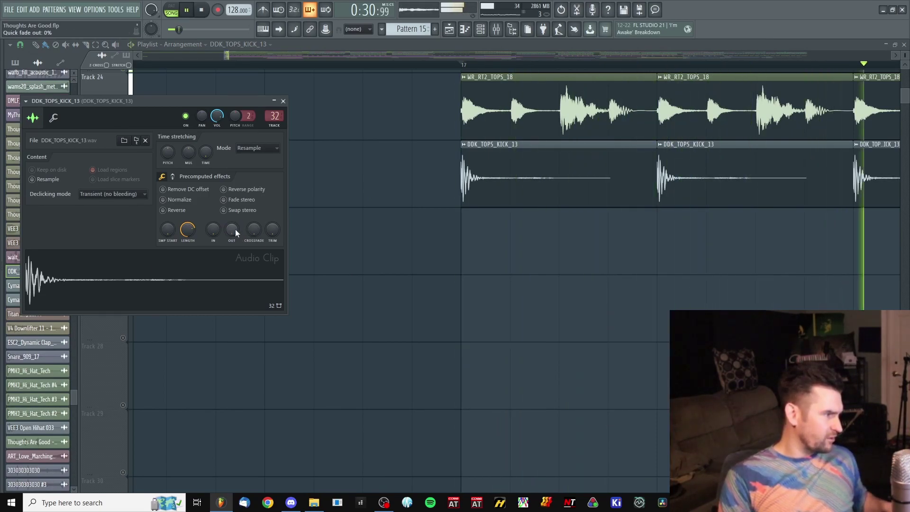
pyautogui.press('Escape')
pyautogui.scroll(-3, 332, 264)
pyautogui.press('space')
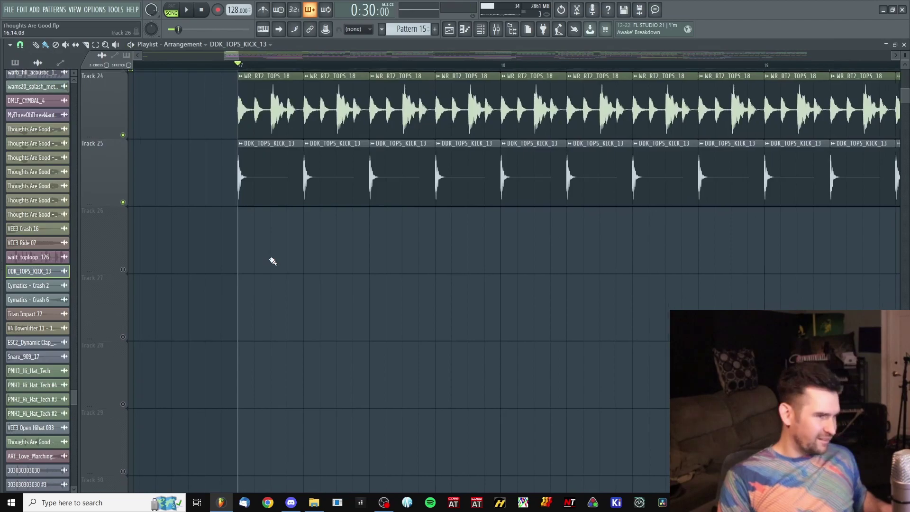
# Step: Inspect the WR_RT2_TOPS_18 clip settings on Track 24 while the loops play, then close them and stop playback
pyautogui.scroll(-2, 273, 261)
pyautogui.scroll(3, 284, 266)
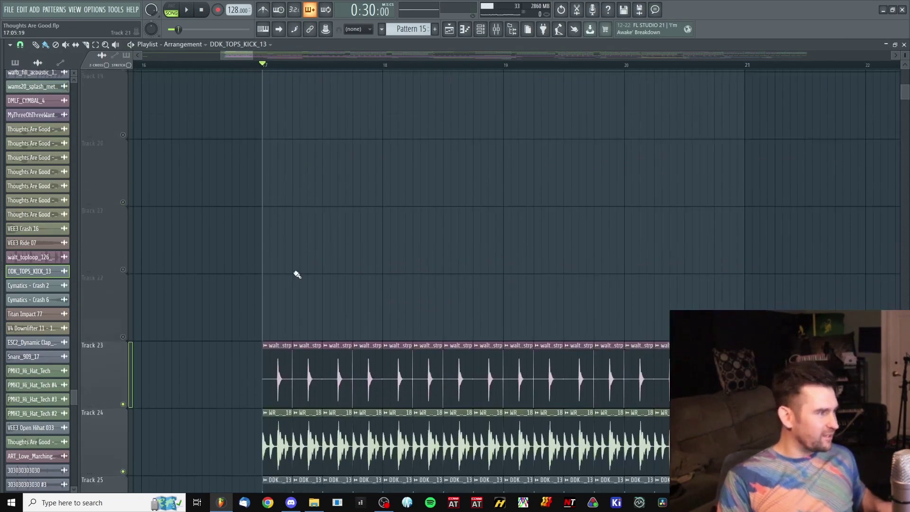
pyautogui.scroll(3, 533, 351)
pyautogui.doubleClick(532, 351)
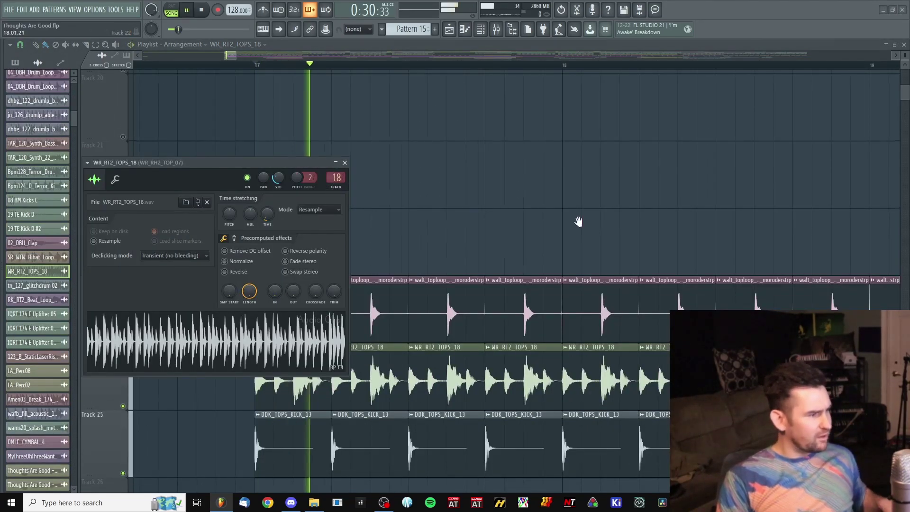
pyautogui.press('Escape')
pyautogui.scroll(-1, 552, 320)
pyautogui.press('space')
pyautogui.scroll(2, 458, 375)
pyautogui.scroll(2, 476, 374)
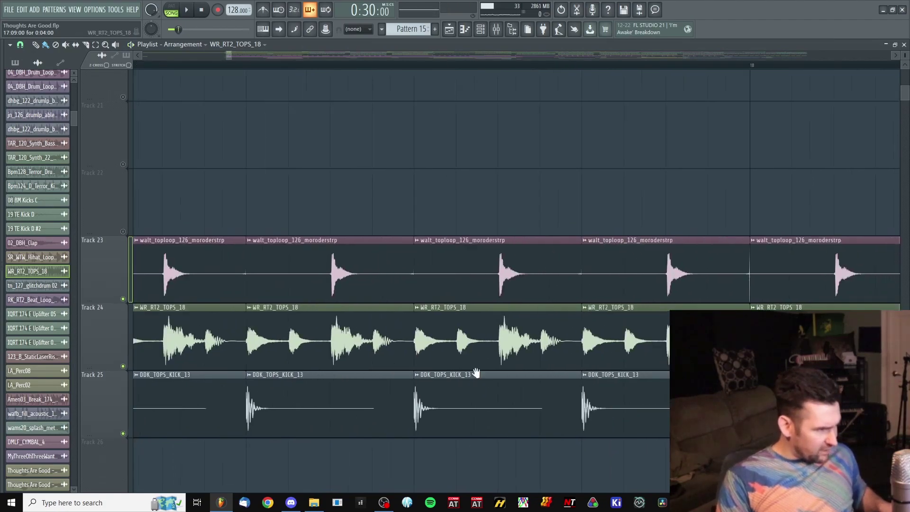
# Step: Unsolo the percussion loops and audition the full arrangement from mid-bar 24 into bar 25
pyautogui.scroll(-5, 493, 349)
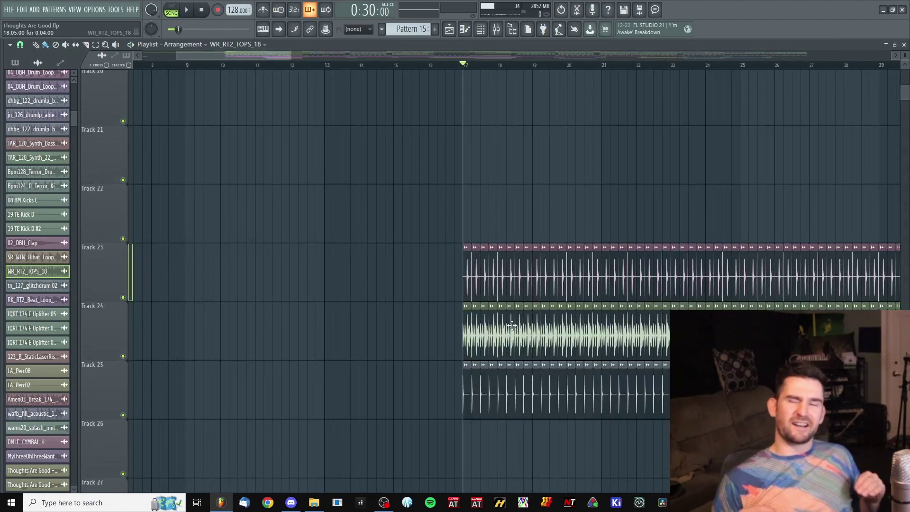
pyautogui.scroll(-3, 655, 256)
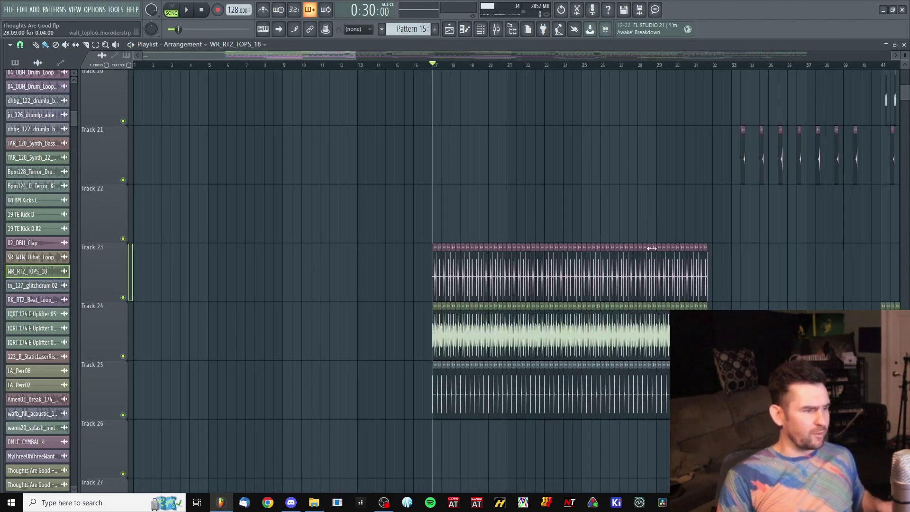
pyautogui.scroll(-3, 721, 281)
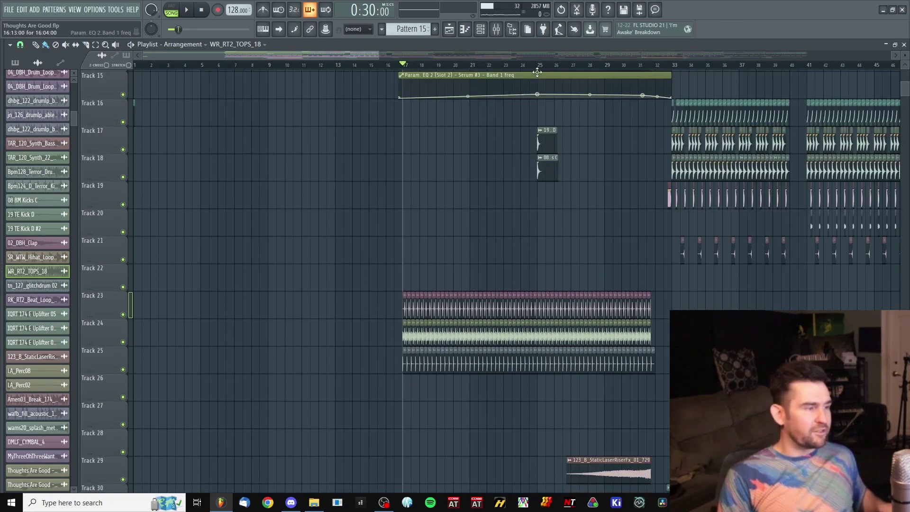
pyautogui.scroll(5, 600, 315)
pyautogui.scroll(3, 563, 254)
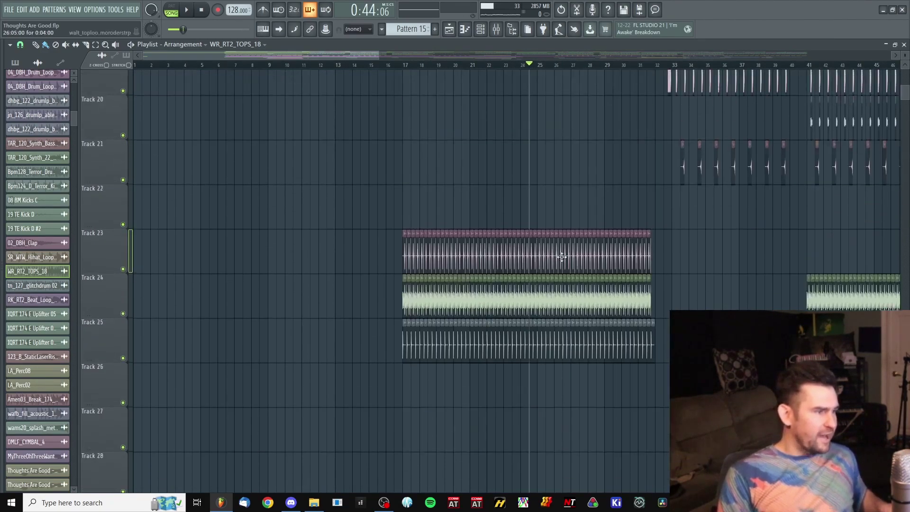
pyautogui.scroll(-3, 586, 263)
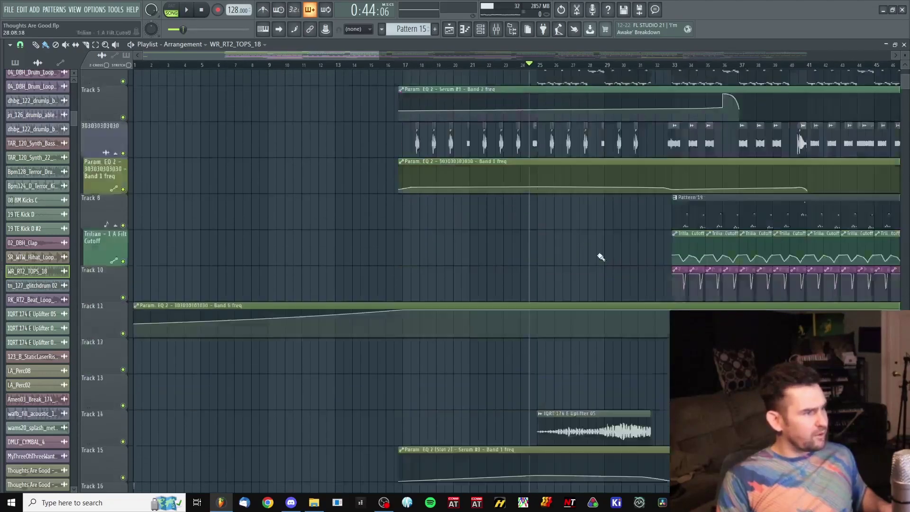
pyautogui.press('space')
pyautogui.scroll(-3, 427, 284)
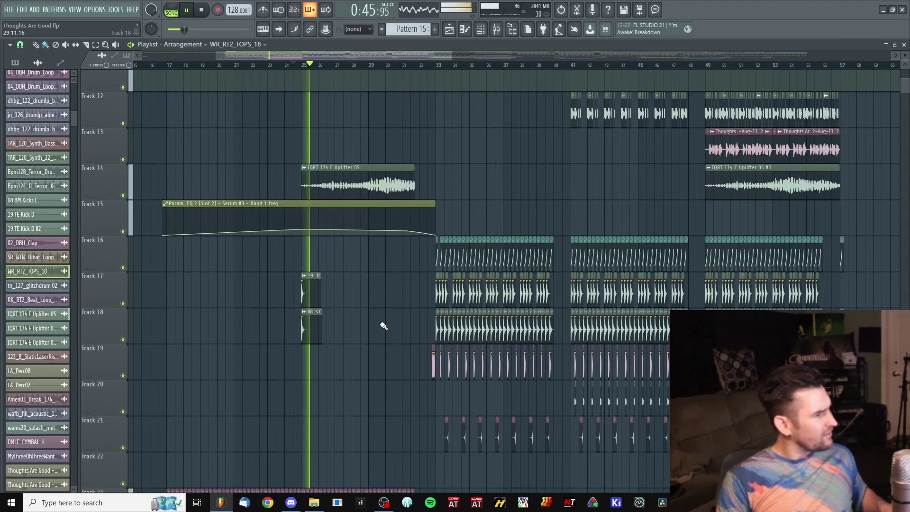
pyautogui.press('space')
# Step: Audition the end of the build-up from late in bar 30 with all tracks on, and stop playback
pyautogui.scroll(3, 360, 265)
pyautogui.scroll(-5, 355, 240)
pyautogui.scroll(-2, 569, 66)
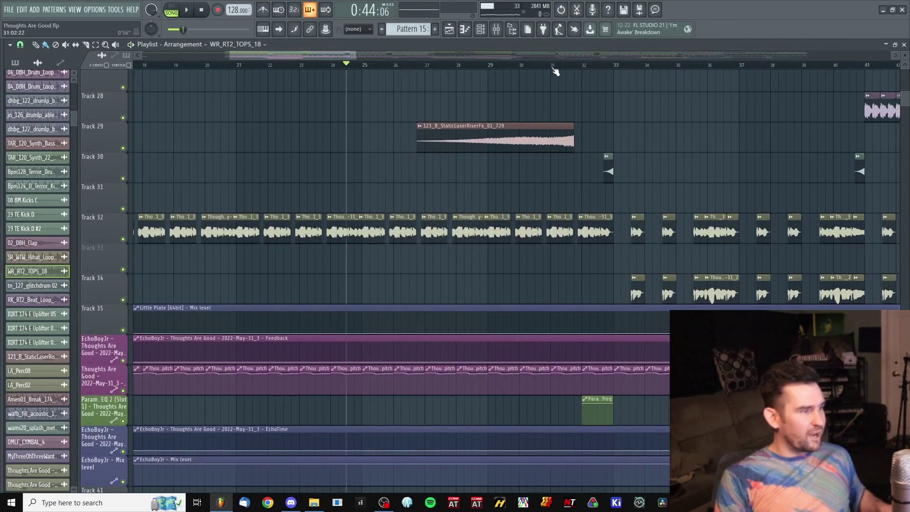
pyautogui.press('space')
pyautogui.scroll(-5, 652, 241)
pyautogui.scroll(2, 610, 319)
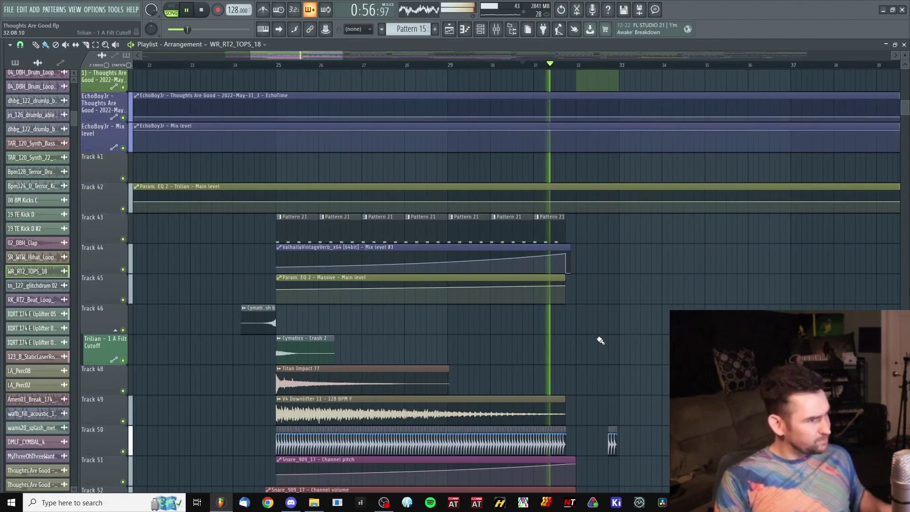
pyautogui.press('space')
# Step: Solo the snare roll on Track 50 with its pitch and volume automation on Tracks 51 and 52, and play from bar 25
pyautogui.scroll(-3, 332, 237)
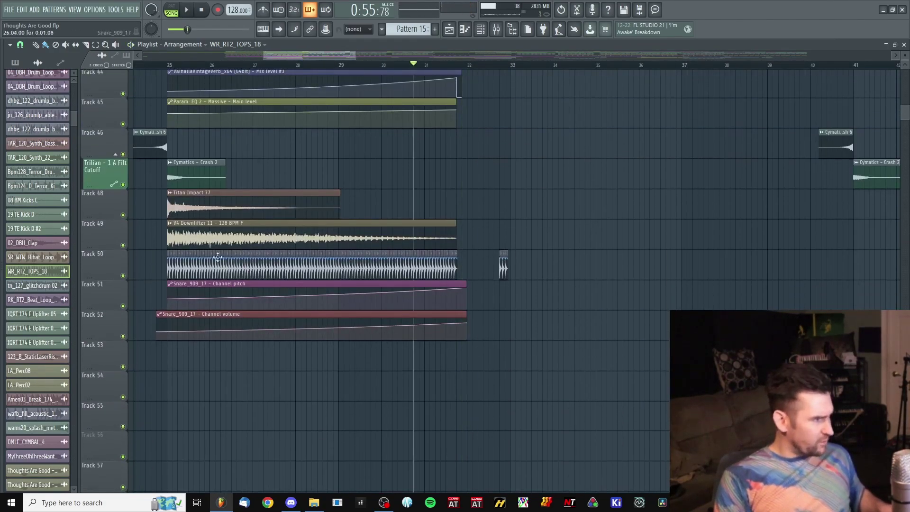
pyautogui.scroll(3, 180, 255)
pyautogui.click(197, 66)
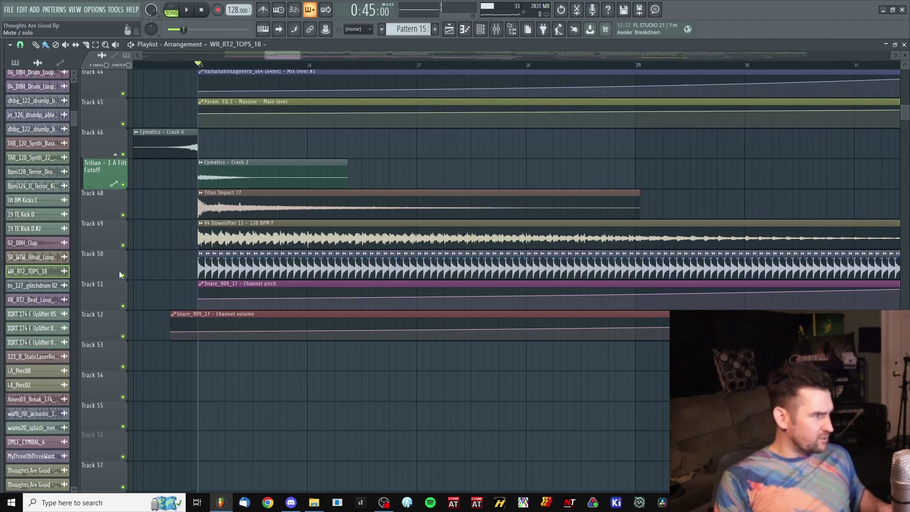
pyautogui.rightClick(123, 276)
pyautogui.click(123, 306)
pyautogui.click(122, 336)
pyautogui.scroll(-4, 451, 320)
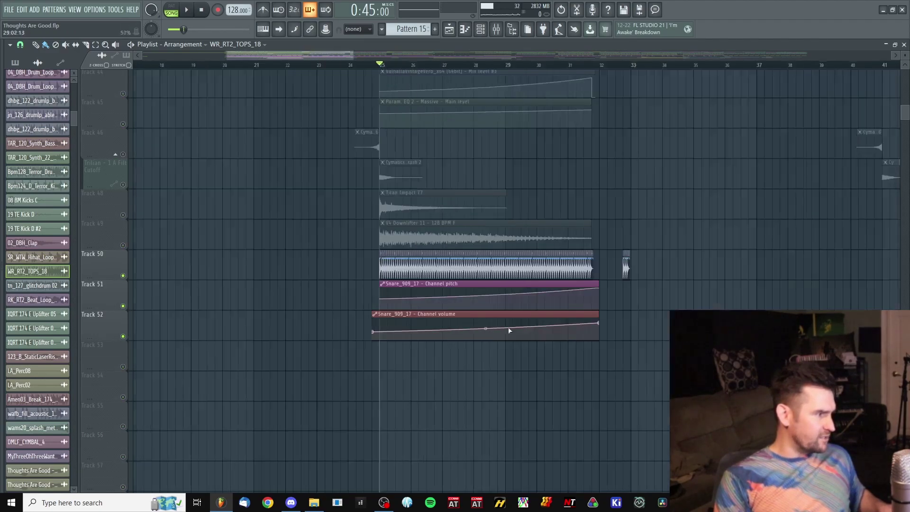
pyautogui.press('space')
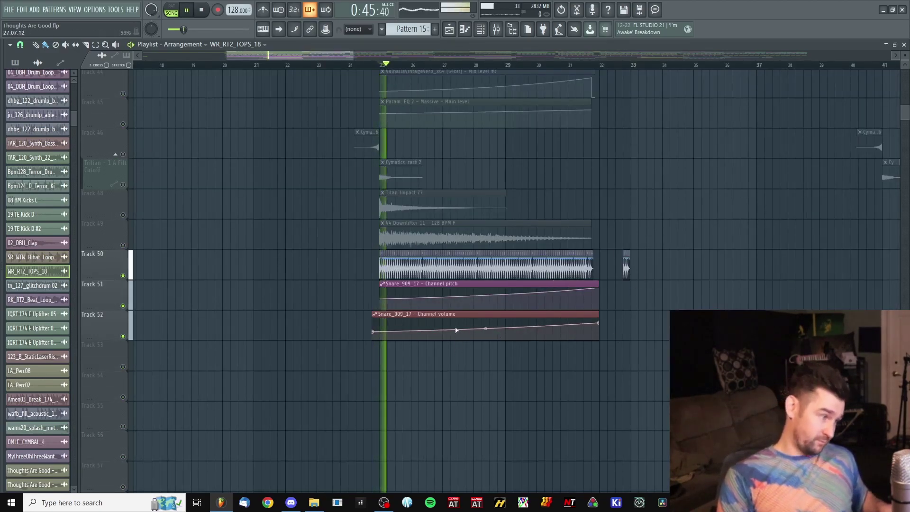
# Step: Add the V4 Downlifter on Track 49 to the soloed snare roll playback, then stop and unsolo the tracks
pyautogui.scroll(3, 480, 278)
pyautogui.click(123, 231)
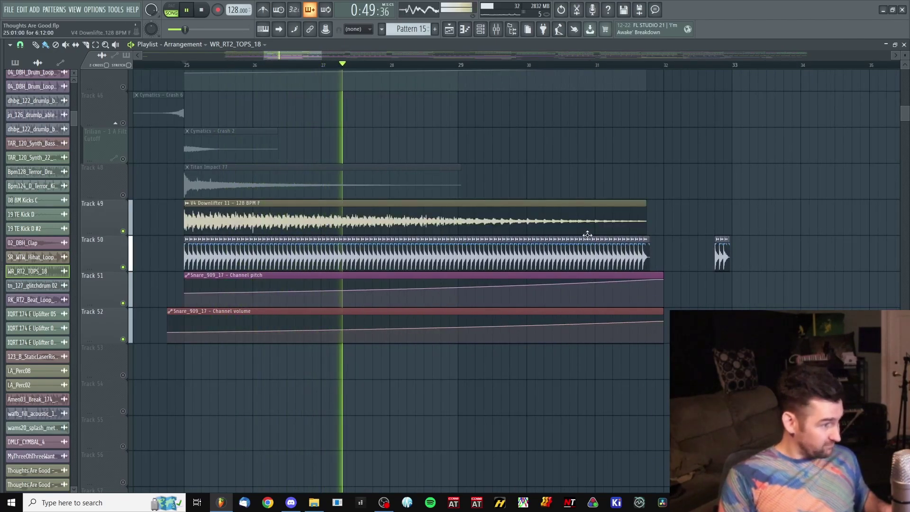
pyautogui.scroll(-3, 711, 123)
pyautogui.moveTo(778, 101); pyautogui.dragTo(543, 257)
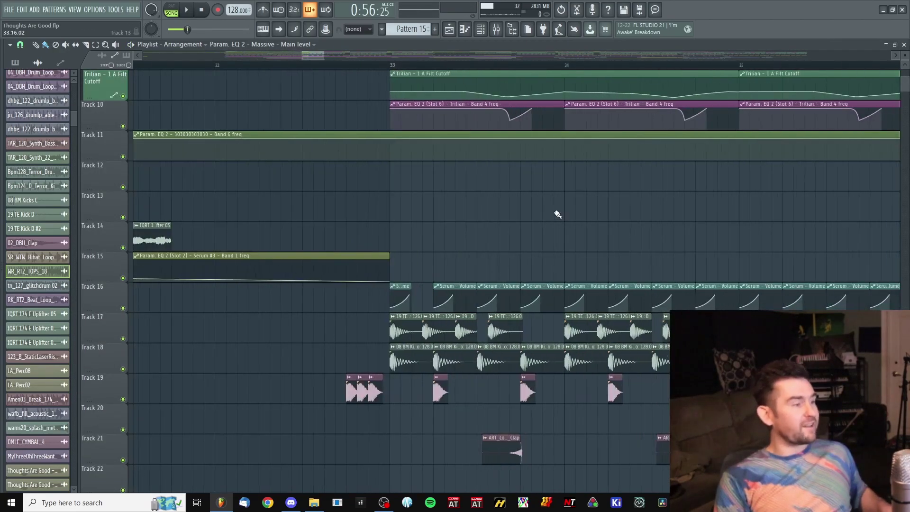
# Step: Solo the kicks on Tracks 17 and 18 with the Serum volume automation on Track 16, and audition them from bar 33
pyautogui.scroll(1, 558, 215)
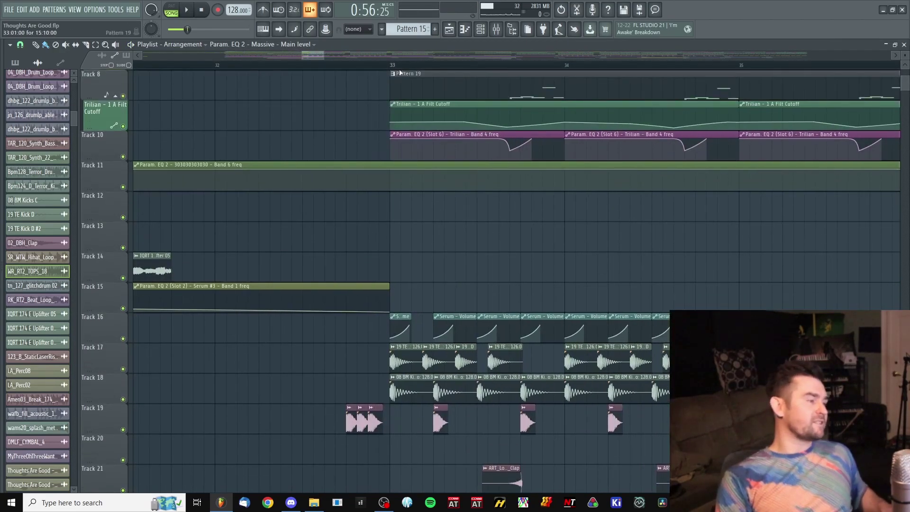
pyautogui.press('space')
pyautogui.scroll(-5, 378, 351)
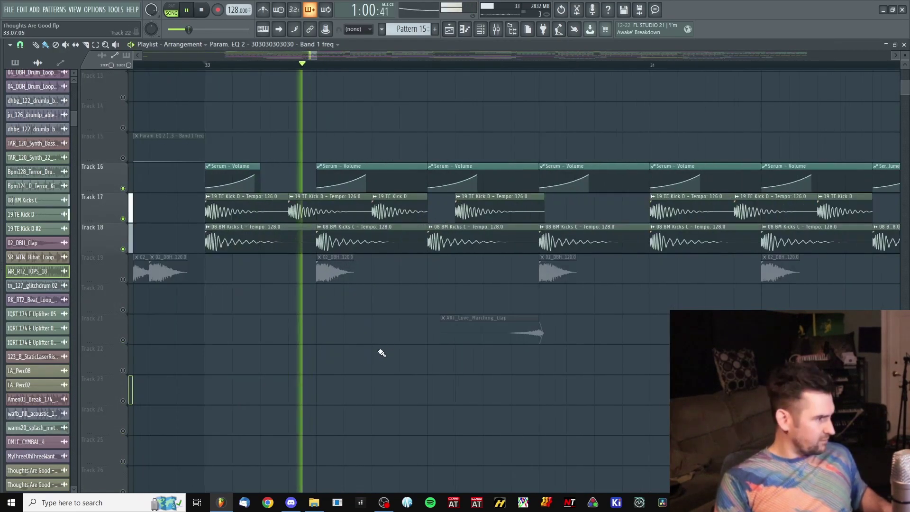
pyautogui.scroll(2, 525, 305)
pyautogui.scroll(2, 617, 271)
pyautogui.scroll(-4, 618, 271)
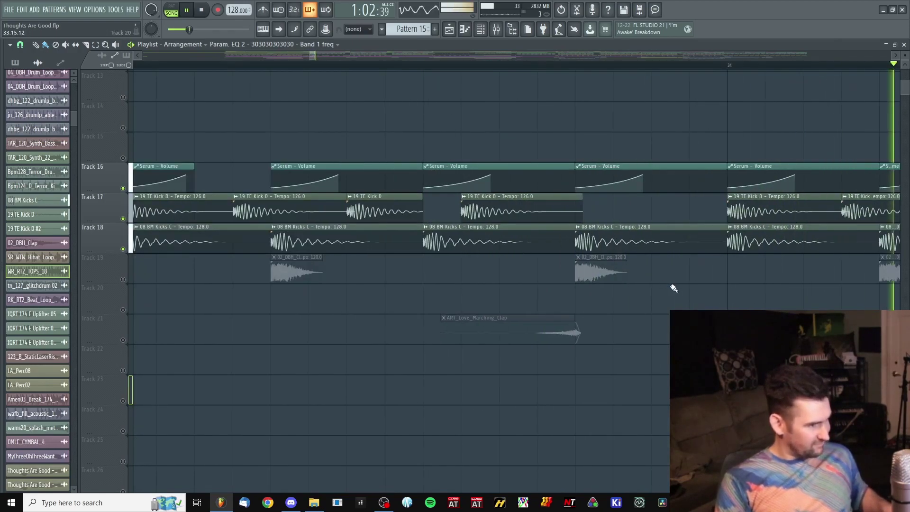
pyautogui.scroll(-1, 482, 264)
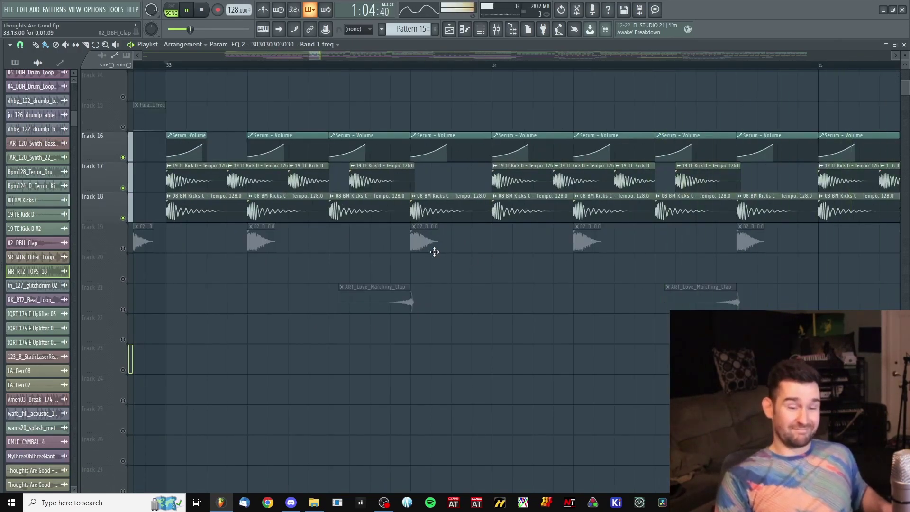
pyautogui.press('space')
# Step: Inspect the kick clip settings plus the 19 TE Kick D Parametric EQ 2 and WaveShaper during playback, close all windows, and stop
pyautogui.scroll(3, 487, 248)
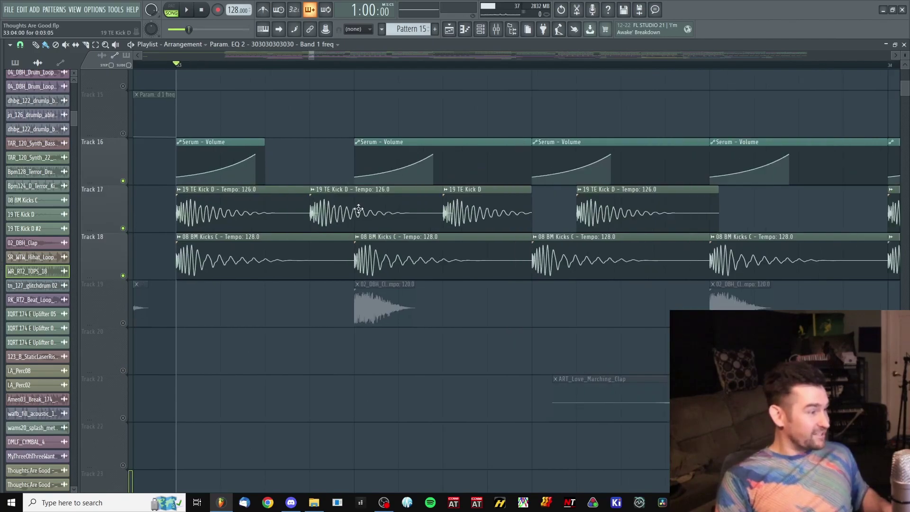
pyautogui.doubleClick(359, 208)
pyautogui.doubleClick(413, 244)
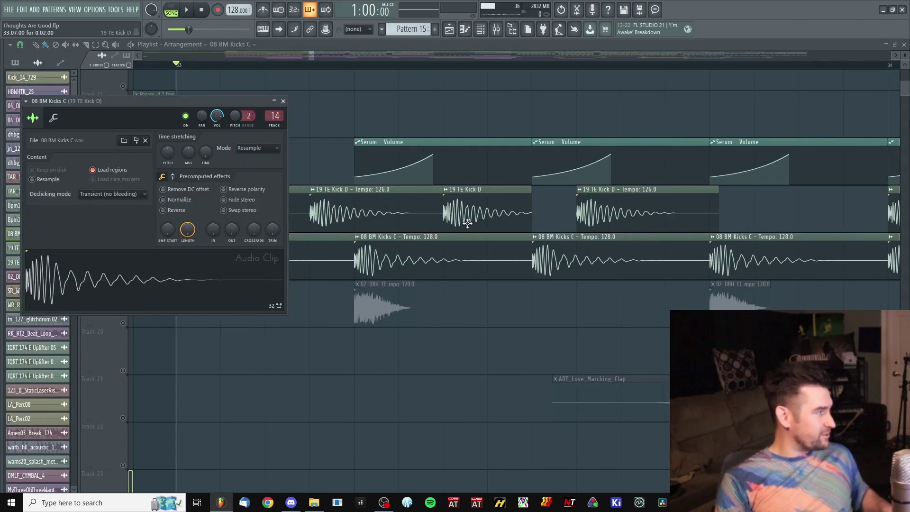
pyautogui.press('space')
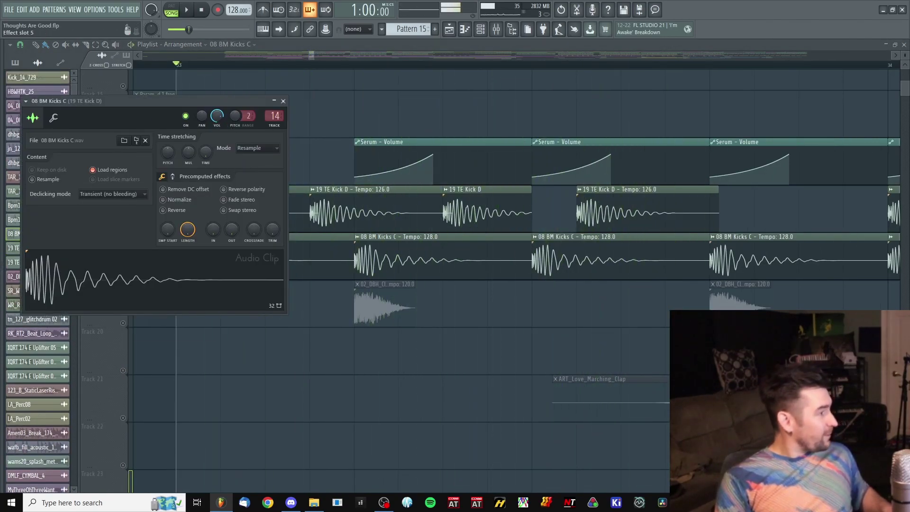
pyautogui.moveTo(157, 166); pyautogui.dragTo(546, 159)
pyautogui.press('space')
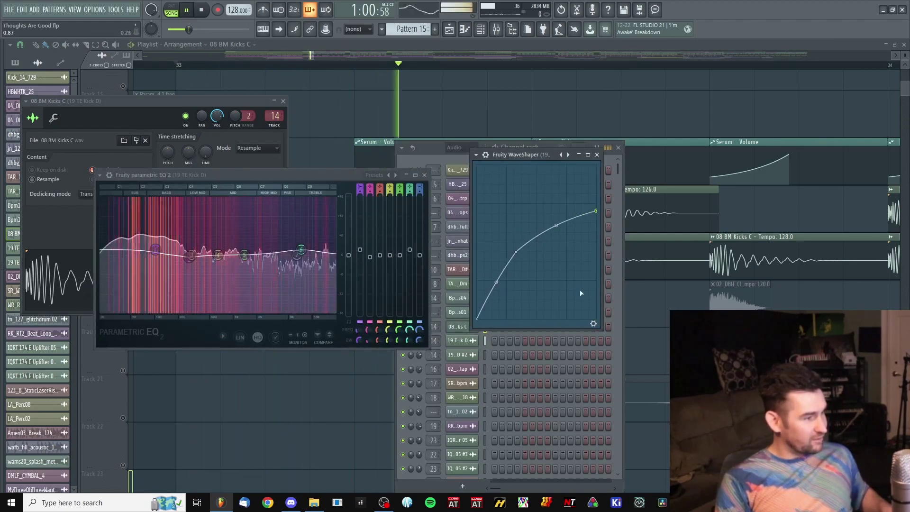
pyautogui.press('F12')
pyautogui.scroll(-3, 601, 335)
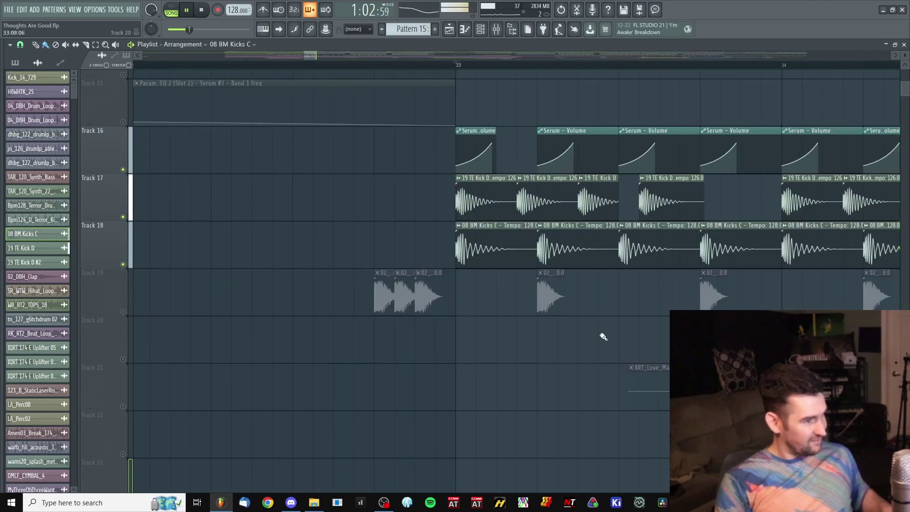
pyautogui.scroll(2, 573, 332)
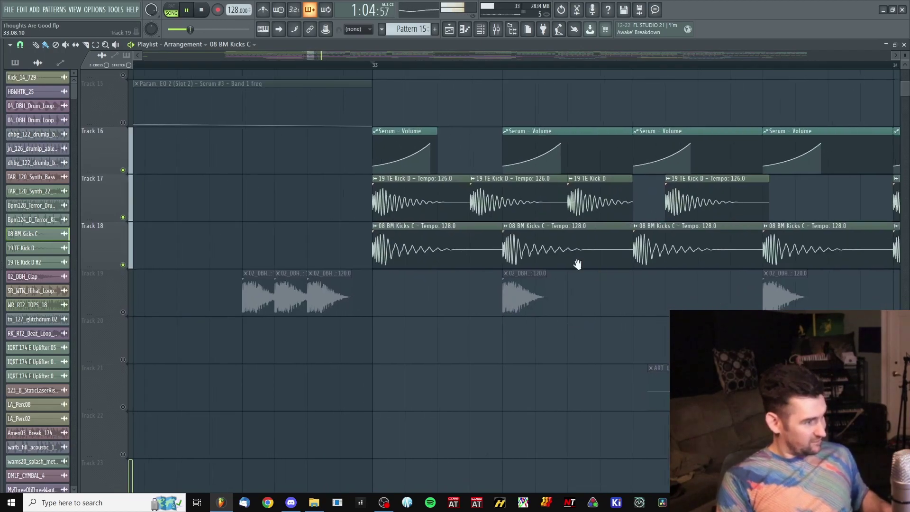
pyautogui.press('space')
# Step: Unmute the 02_DBH_Clap on Track 19, audition it with the kicks, and unmute the ART_Love_Marching_Clap on Track 21
pyautogui.scroll(-2, 309, 279)
pyautogui.scroll(2, 368, 238)
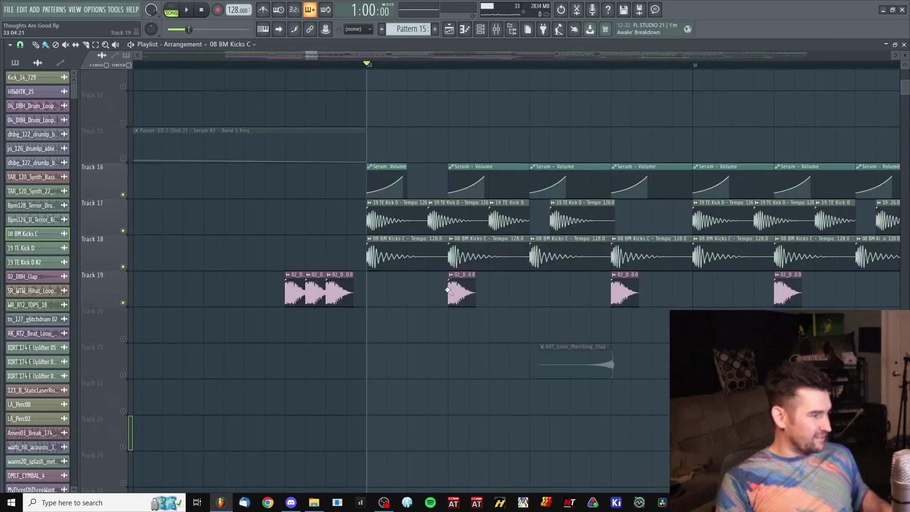
pyautogui.press('space')
pyautogui.hscroll(2, 520, 324)
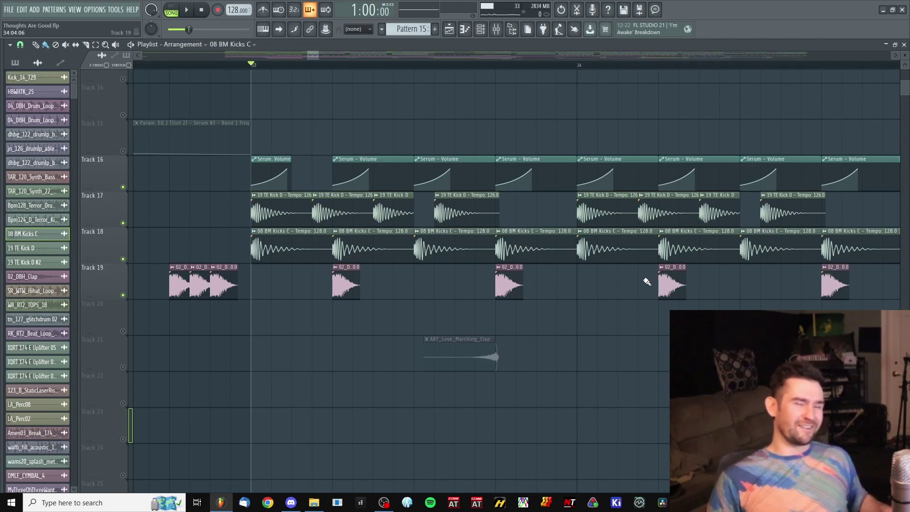
pyautogui.scroll(2, 460, 326)
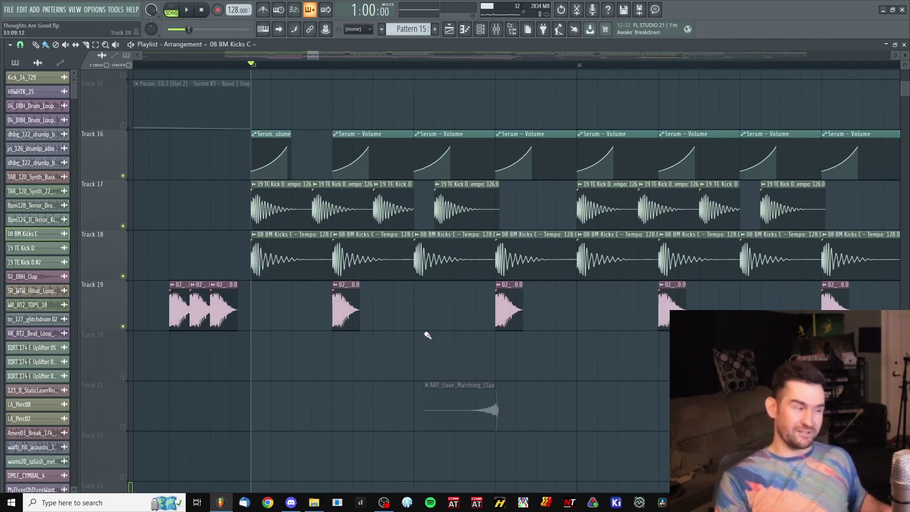
pyautogui.scroll(-2, 305, 413)
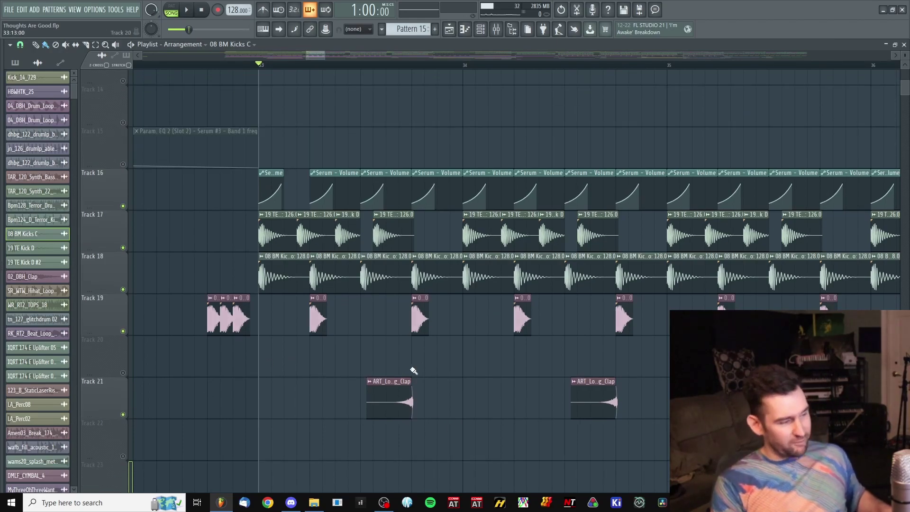
# Step: Audition the soloed kicks with the claps on Tracks 19 and 21 from bar 33, then stop playback
pyautogui.scroll(-2, 414, 370)
pyautogui.press('space')
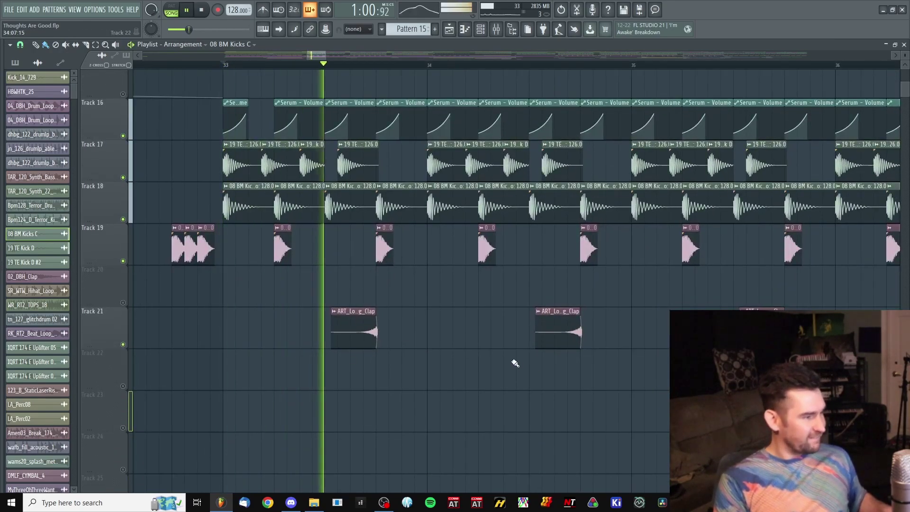
pyautogui.scroll(-5, 575, 286)
pyautogui.scroll(-2, 609, 358)
pyautogui.scroll(-8, 609, 359)
pyautogui.scroll(15, 624, 250)
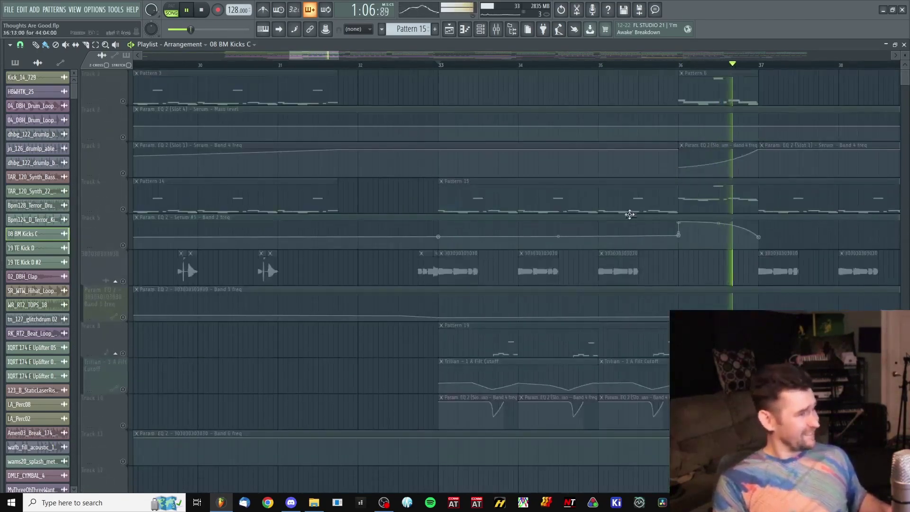
pyautogui.scroll(-3, 659, 223)
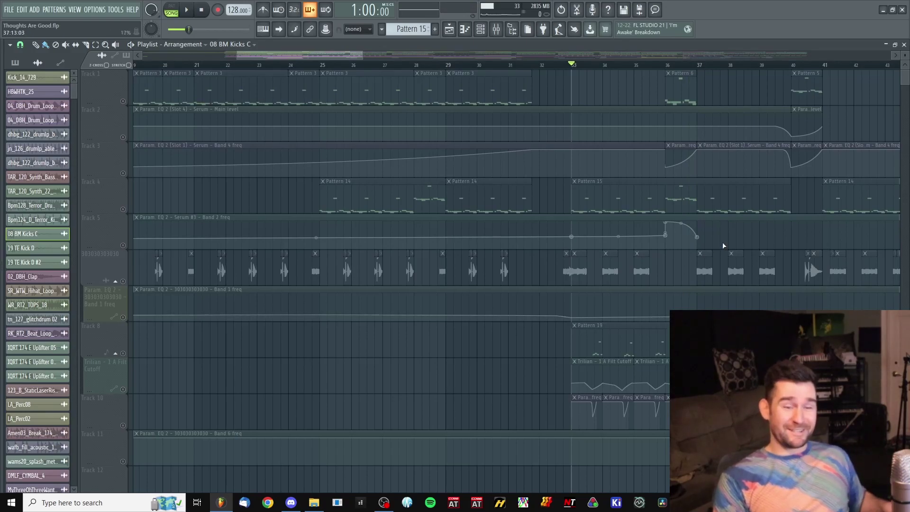
# Step: Look over the wider arrangement, replay the kicks and both claps from bar 33, and stop with the playhead just before bar 41
pyautogui.scroll(-5, 659, 284)
pyautogui.scroll(-4, 599, 321)
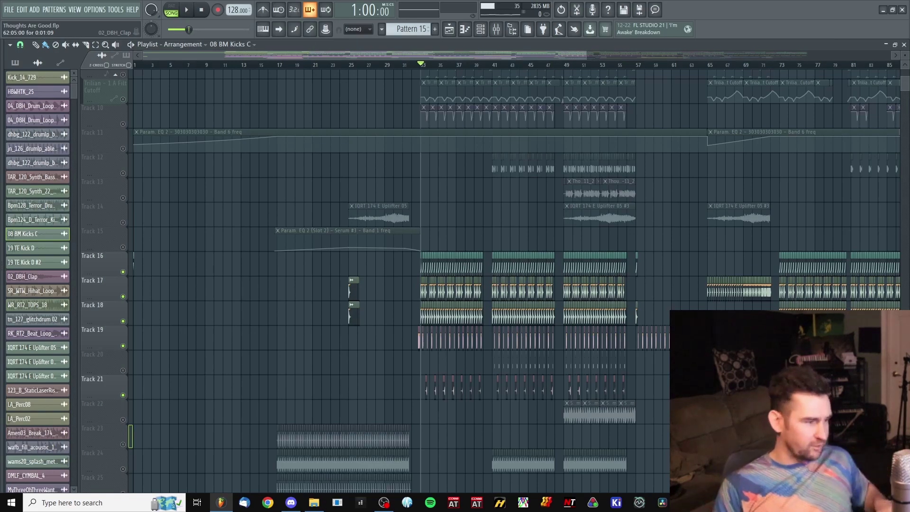
pyautogui.press('space')
pyautogui.scroll(6, 655, 248)
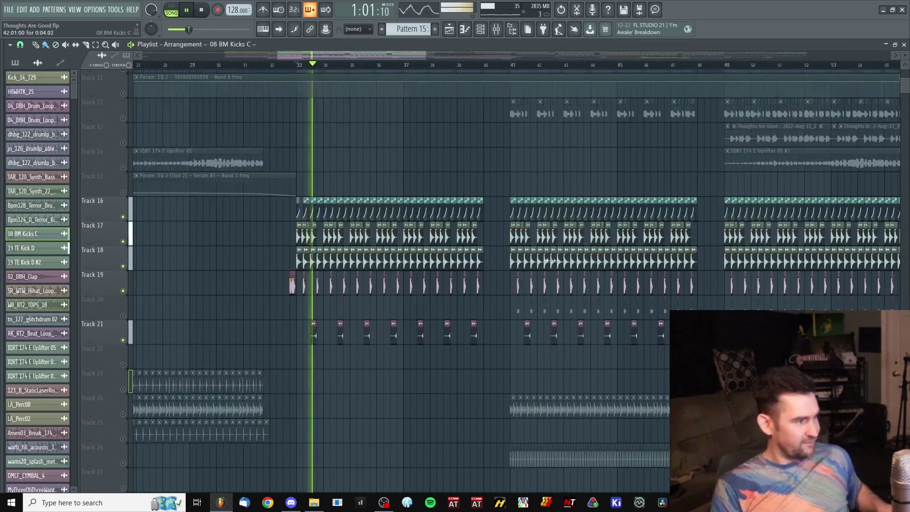
pyautogui.press('space')
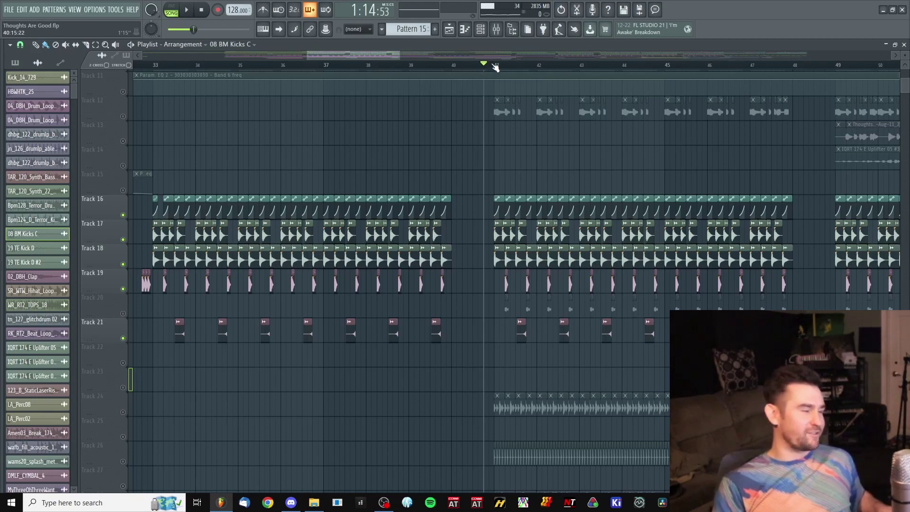
# Step: Unmute Track 20 alongside the kicks and claps, then unsolo to bring all tracks back in
pyautogui.scroll(3, 402, 198)
pyautogui.scroll(-5, 284, 313)
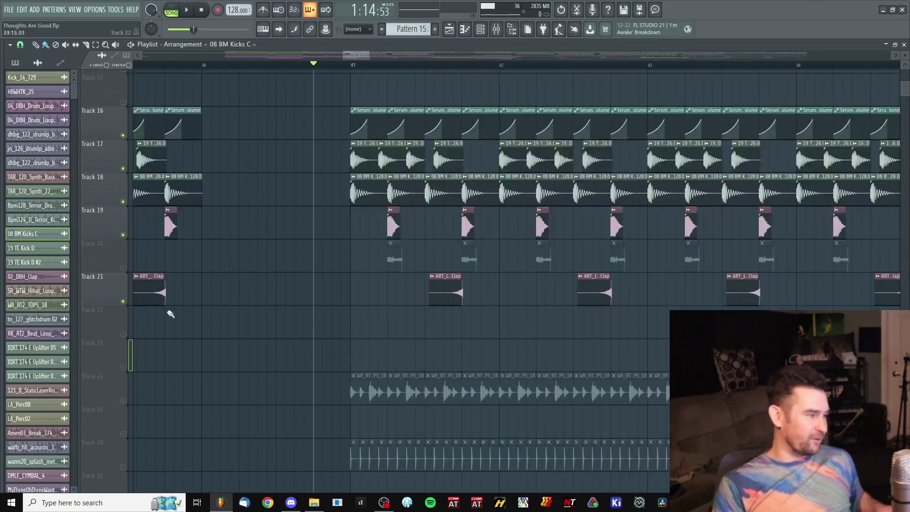
pyautogui.scroll(3, 497, 189)
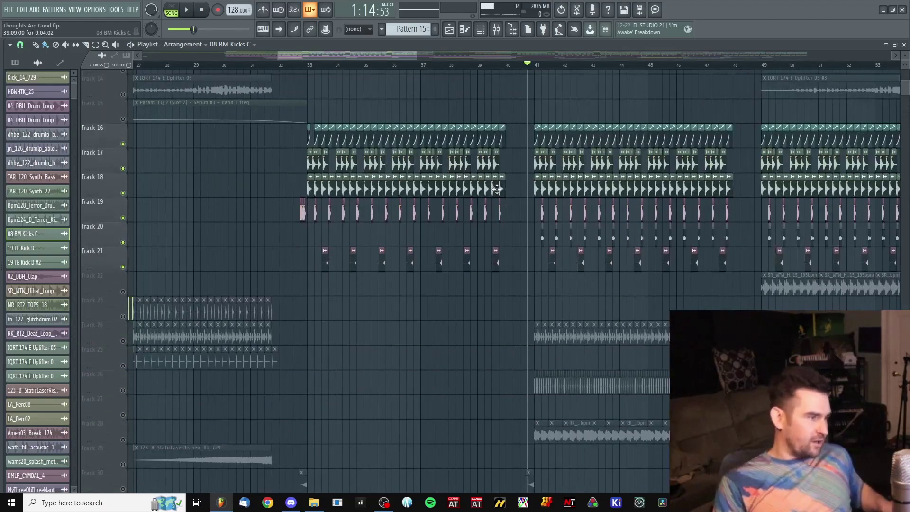
pyautogui.scroll(-3, 553, 211)
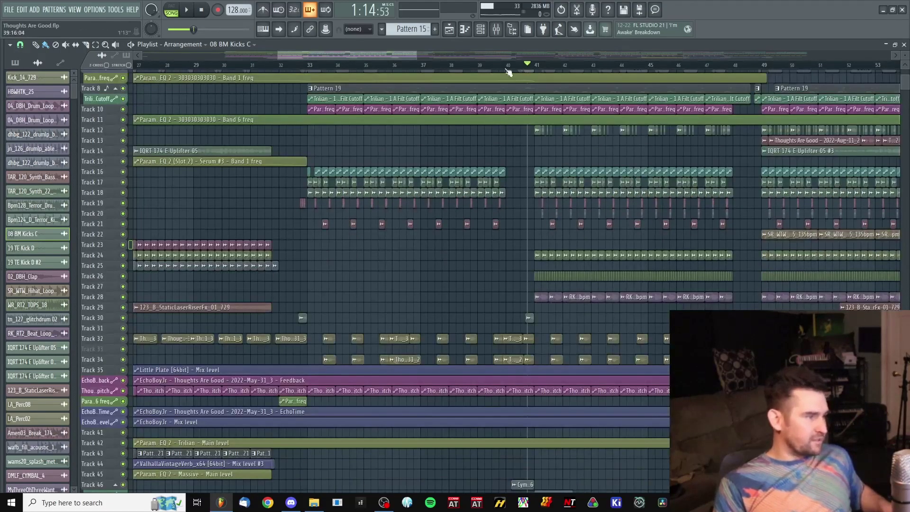
# Step: Play the full mix from just before bar 40 into the section starting at bar 41, then stop
pyautogui.scroll(3, 507, 219)
pyautogui.press('space')
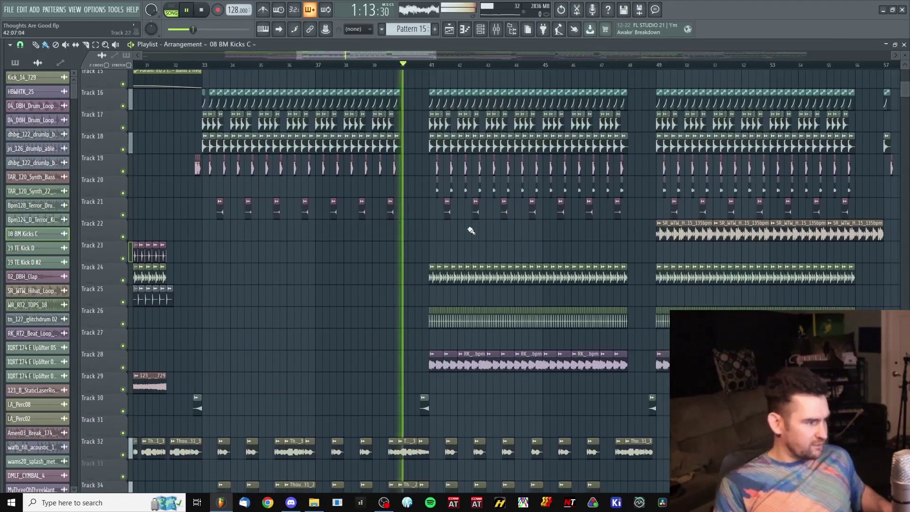
pyautogui.scroll(2, 478, 219)
pyautogui.scroll(1, 456, 313)
pyautogui.moveTo(456, 313); pyautogui.dragTo(451, 227)
pyautogui.moveTo(473, 162); pyautogui.dragTo(417, 190)
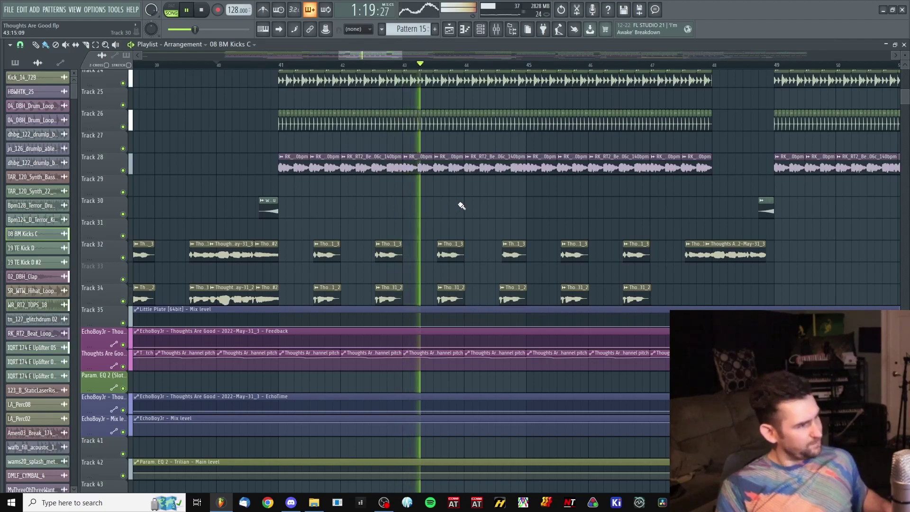
pyautogui.scroll(-2, 504, 209)
pyautogui.moveTo(516, 218); pyautogui.dragTo(512, 269)
pyautogui.press('space')
# Step: Examine the loop clips on Tracks 24, 26 and 28 in the section starting at bar 41
pyautogui.scroll(4, 352, 260)
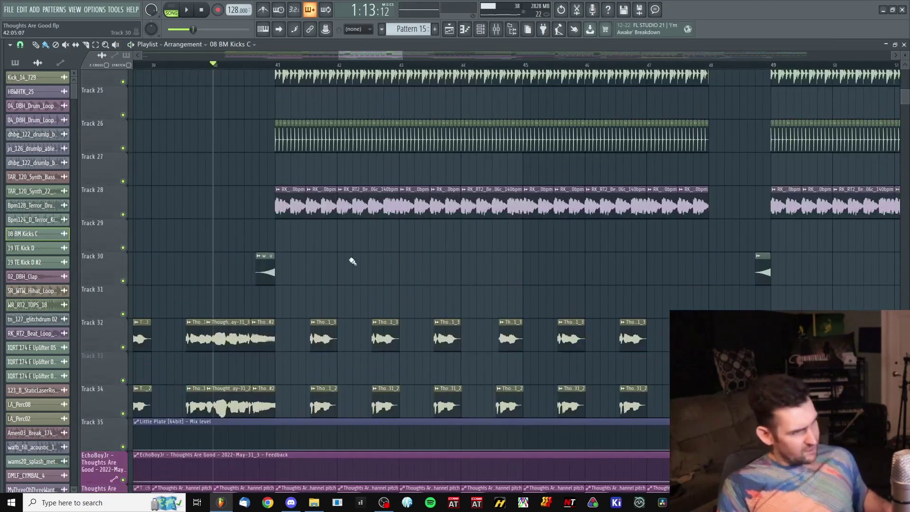
pyautogui.moveTo(268, 229); pyautogui.dragTo(441, 249)
pyautogui.scroll(-2, 438, 170)
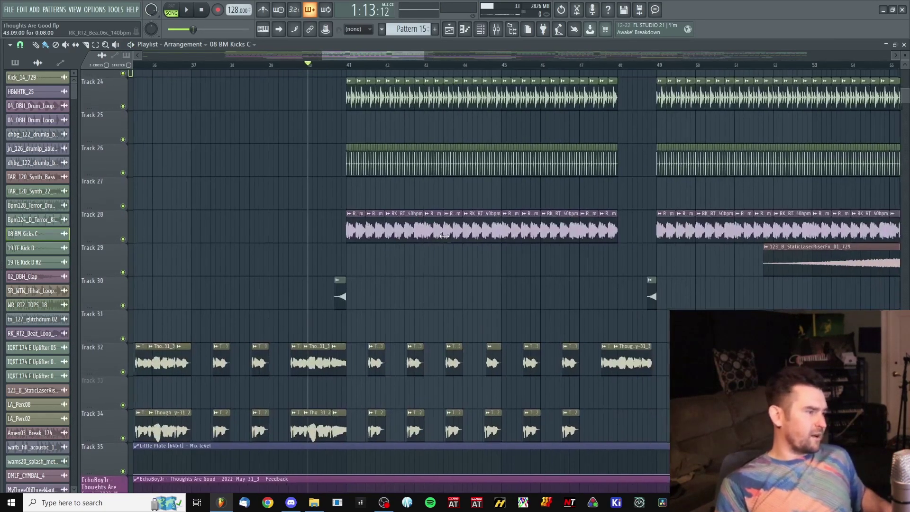
pyautogui.scroll(-2, 389, 214)
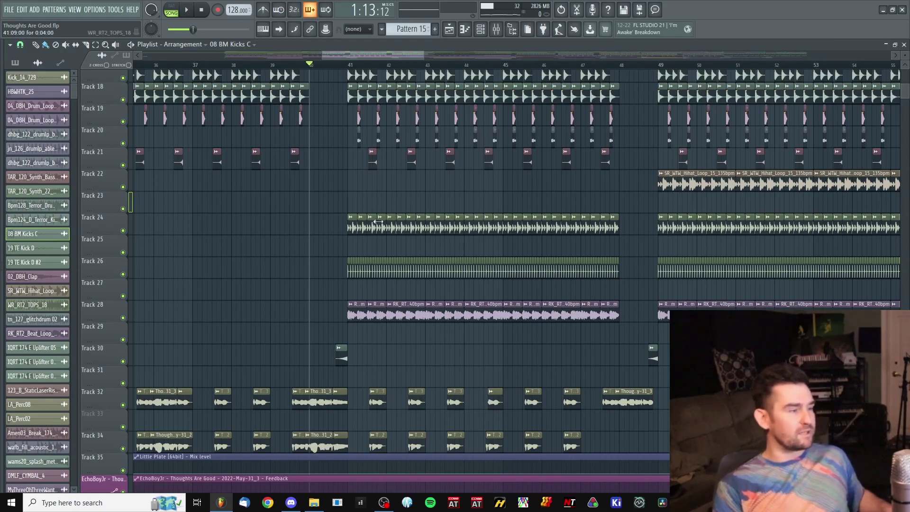
pyautogui.scroll(4, 364, 223)
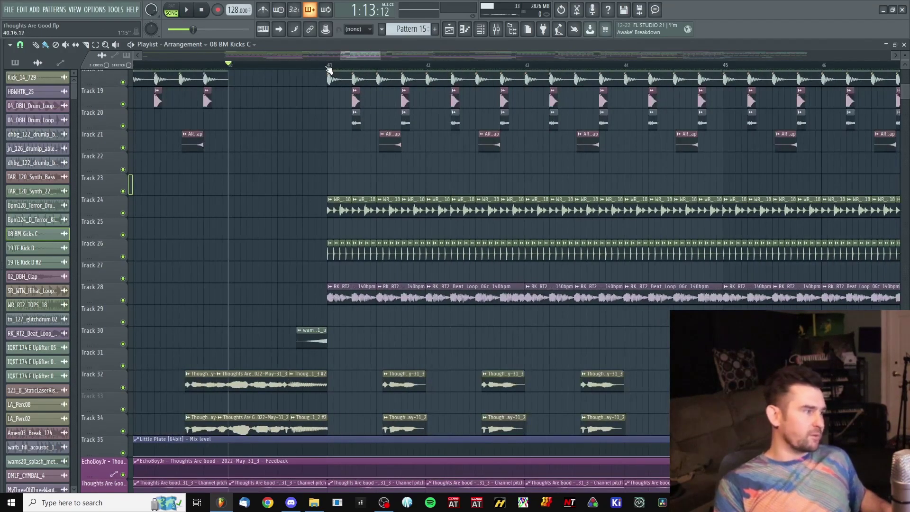
# Step: Set the playhead to bar 41, solo the kicks and claps with Tracks 24, 26, 27 and 28, and review their clips
pyautogui.scroll(4, 303, 161)
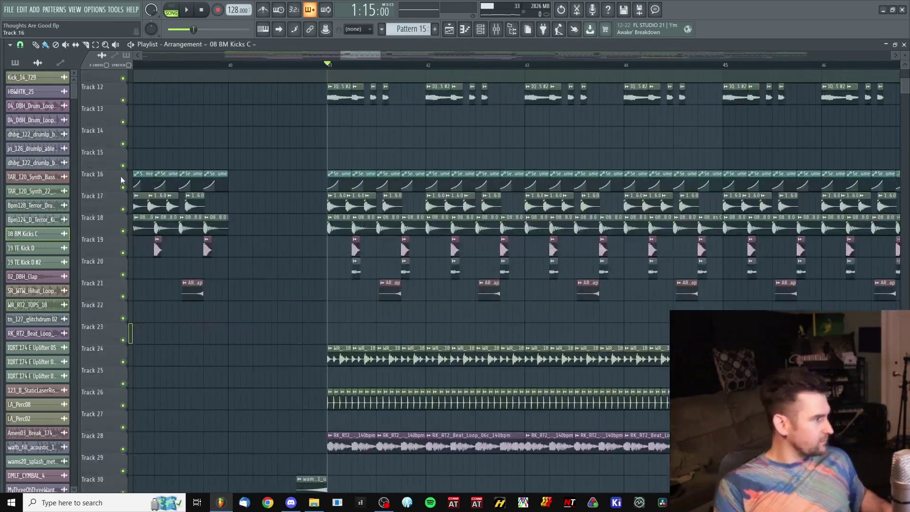
pyautogui.scroll(-4, 121, 180)
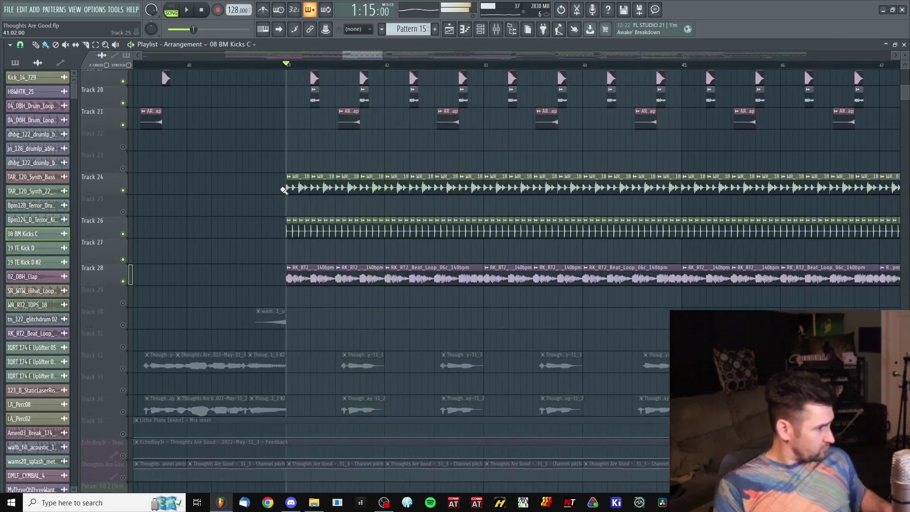
pyautogui.scroll(3, 331, 237)
pyautogui.scroll(-8, 408, 265)
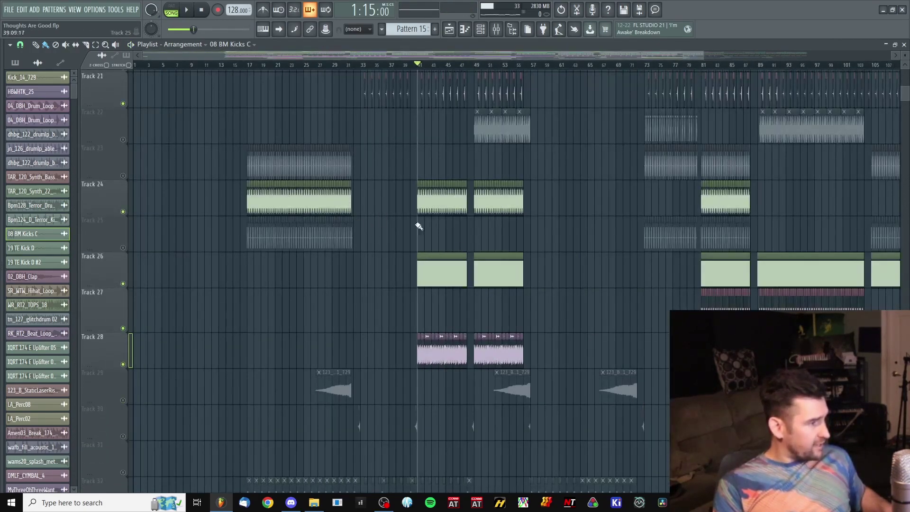
pyautogui.scroll(2, 446, 213)
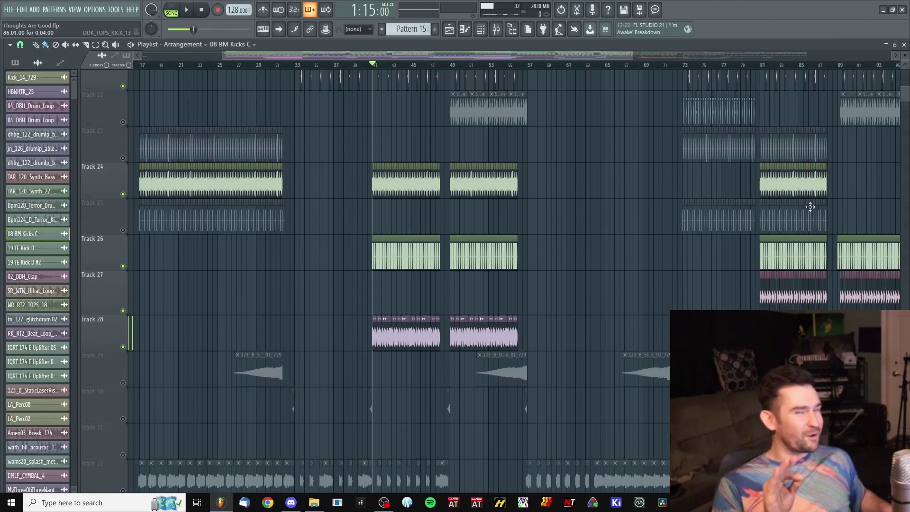
pyautogui.scroll(-5, 532, 350)
pyautogui.scroll(5, 199, 321)
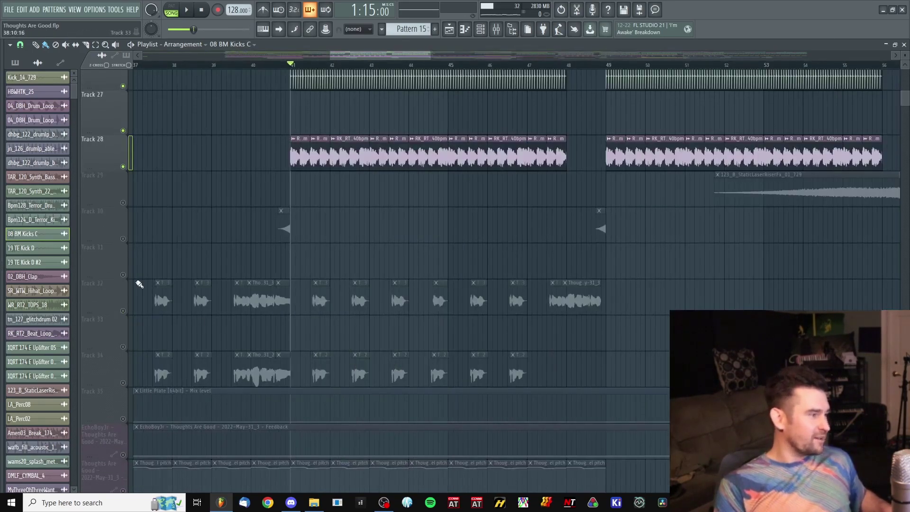
# Step: Audition the soloed kicks, claps and percussion loops with Track 30 unmuted through the bar 41 section, then stop
pyautogui.press('space')
pyautogui.scroll(2, 433, 300)
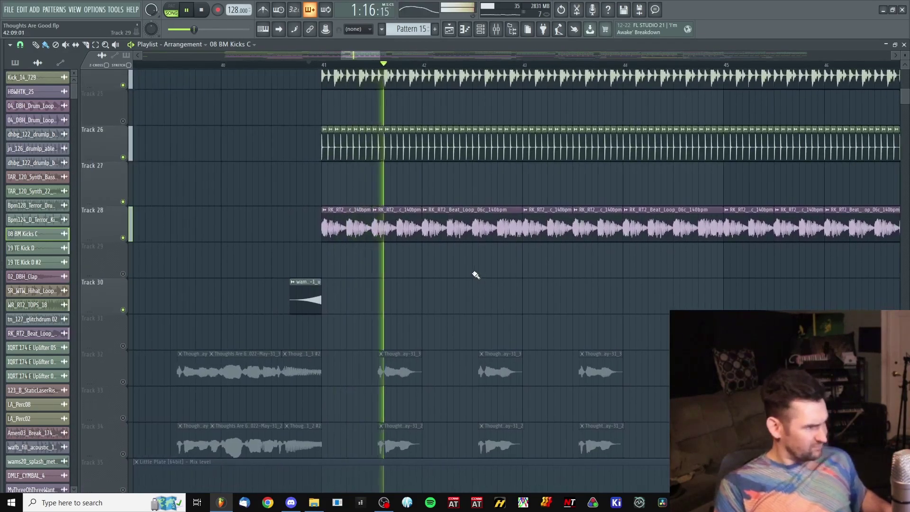
pyautogui.scroll(3, 480, 278)
pyautogui.scroll(-2, 538, 238)
pyautogui.scroll(2, 564, 270)
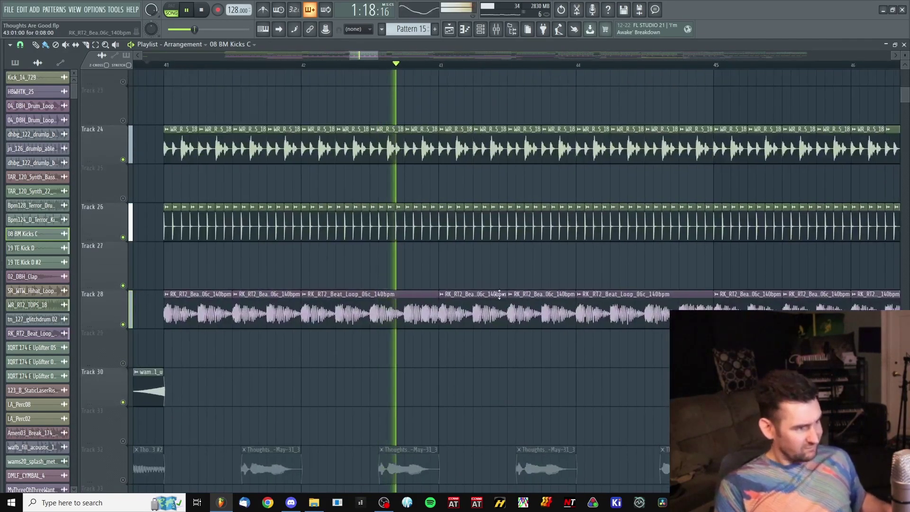
pyautogui.scroll(-1, 582, 261)
pyautogui.hscroll(1, 582, 261)
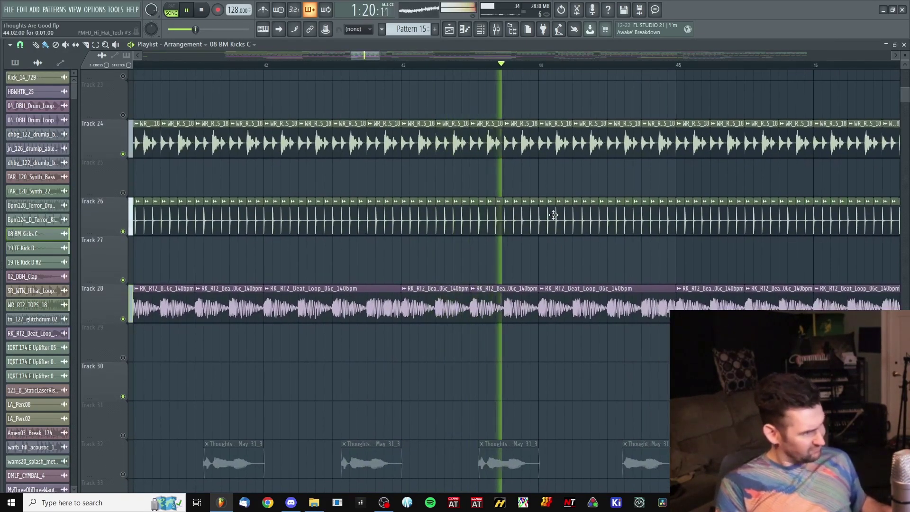
pyautogui.scroll(-2, 500, 246)
pyautogui.scroll(3, 571, 274)
pyautogui.scroll(3, 571, 248)
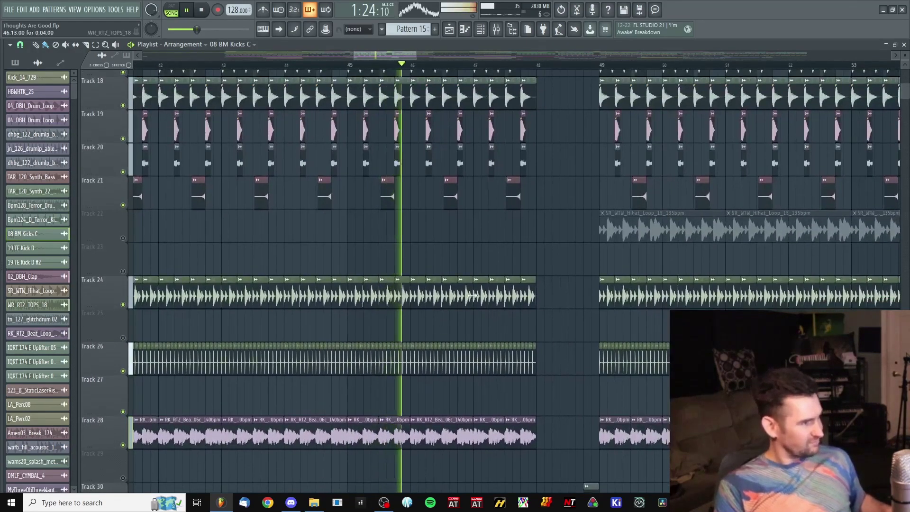
pyautogui.hscroll(2, 524, 250)
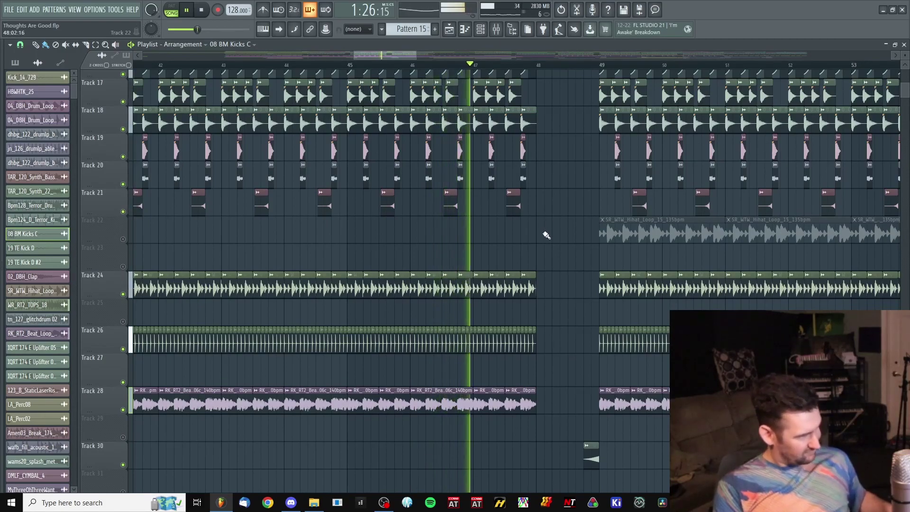
pyautogui.press('space')
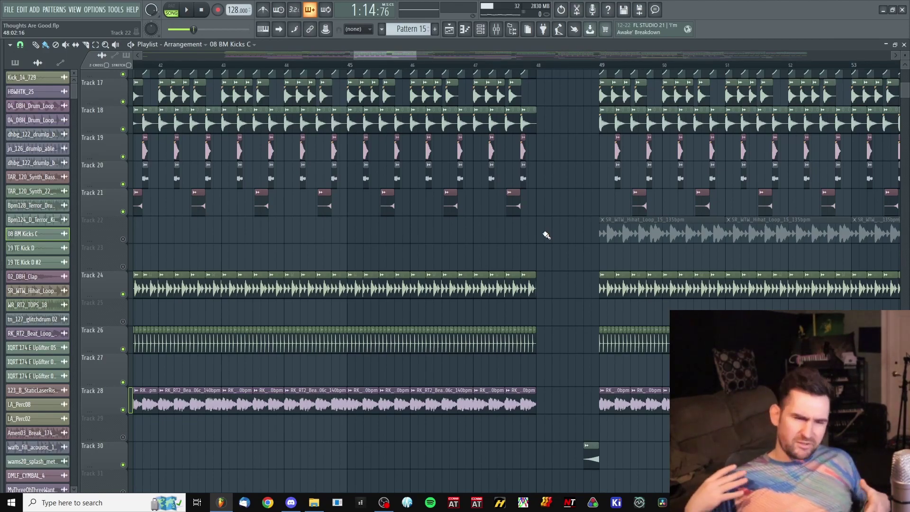
# Step: Unmute the SR_WTW_Hihat_Loop on Track 22 and audition it with the other drums from bar 49
pyautogui.scroll(-2, 531, 218)
pyautogui.scroll(-2, 525, 219)
pyautogui.click(445, 65)
pyautogui.moveTo(337, 140); pyautogui.dragTo(232, 238)
pyautogui.click(123, 236)
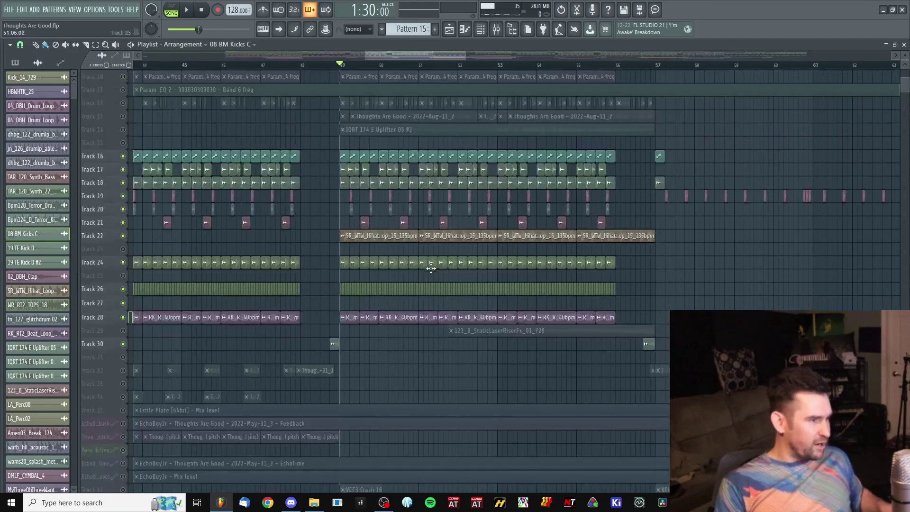
pyautogui.scroll(-5, 435, 195)
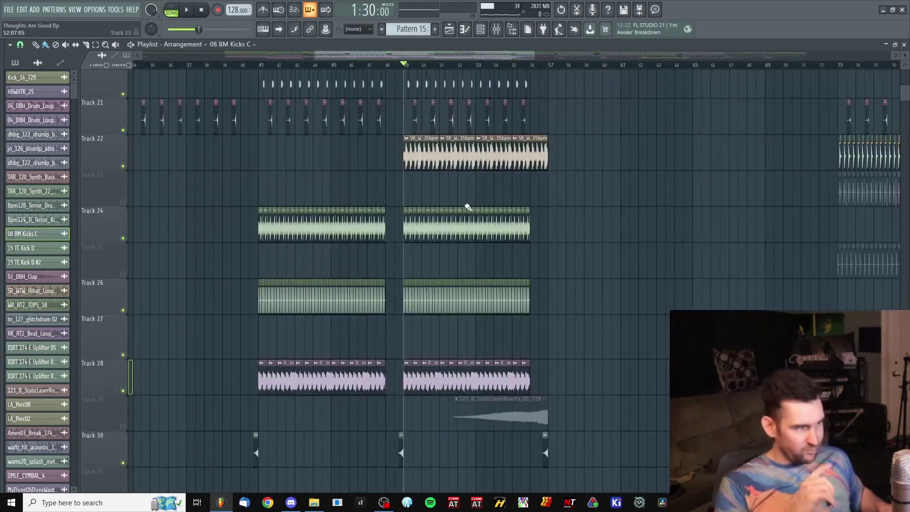
pyautogui.press('space')
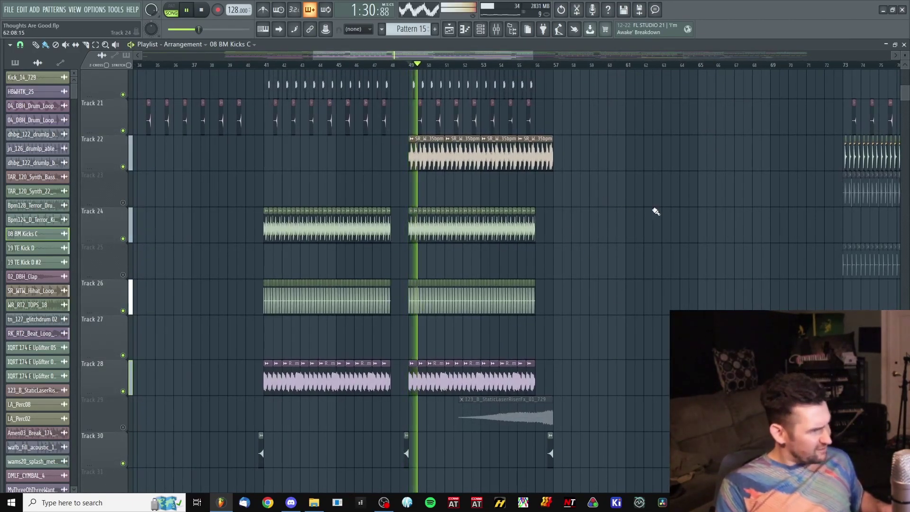
pyautogui.press('space')
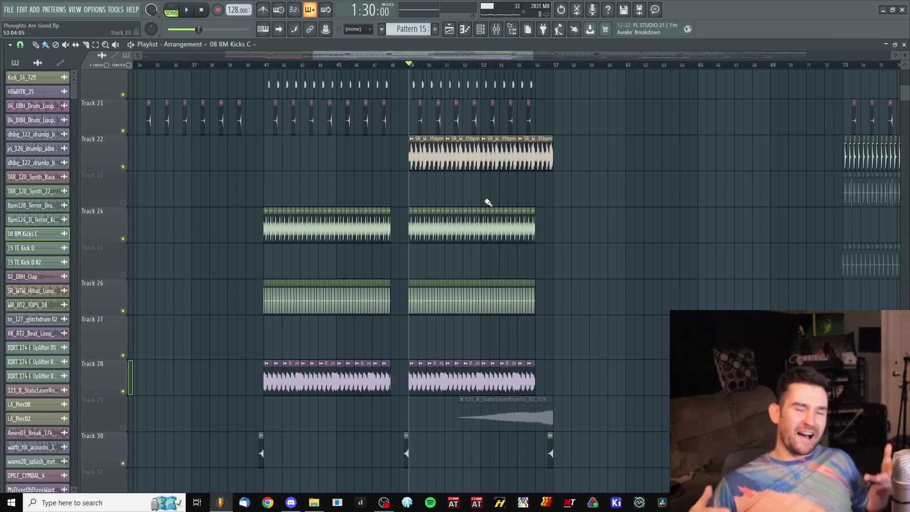
# Step: Replay the soloed drums from bar 49, stop, and look over the muted tracks above and below them
pyautogui.press('space')
pyautogui.scroll(2, 430, 178)
pyautogui.scroll(4, 410, 181)
pyautogui.scroll(5, 410, 180)
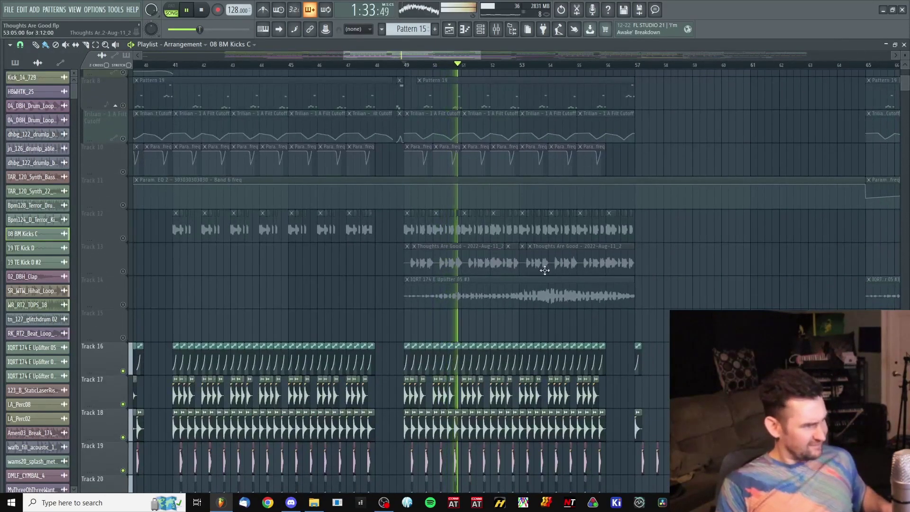
pyautogui.scroll(-4, 559, 275)
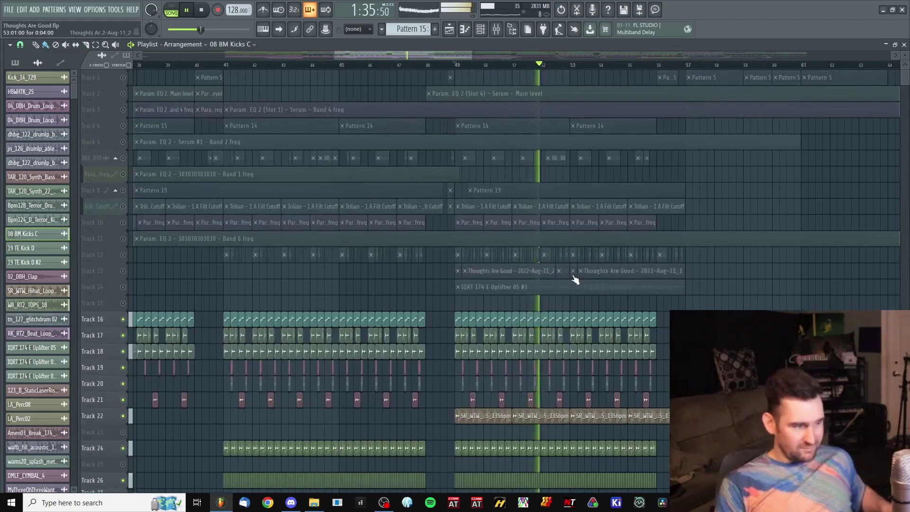
pyautogui.press('space')
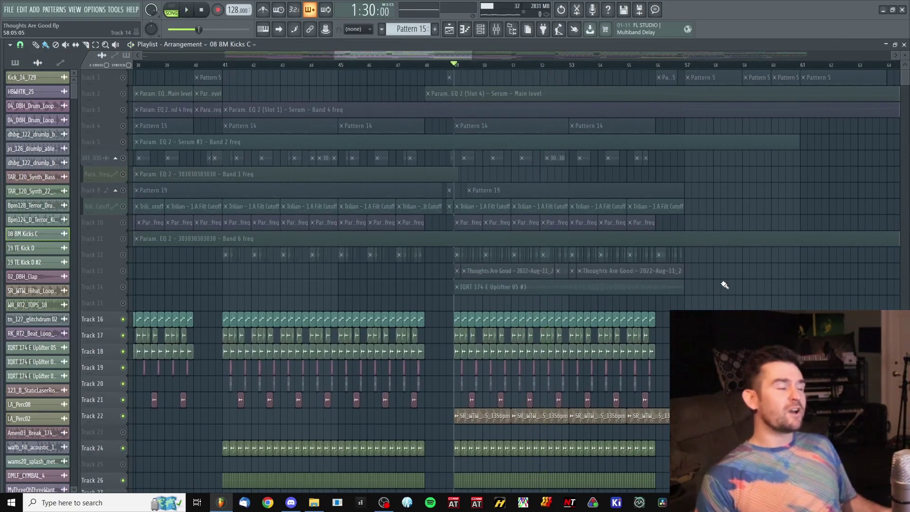
pyautogui.scroll(-6, 511, 263)
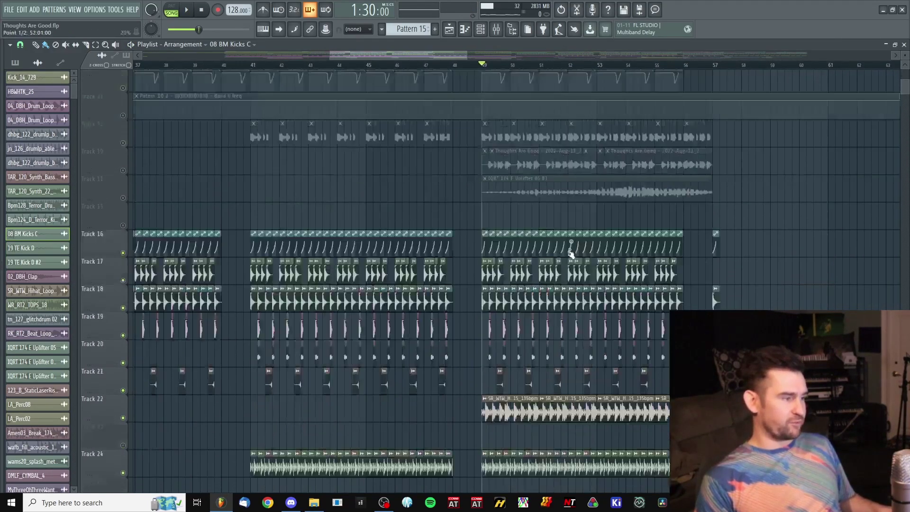
pyautogui.scroll(-3, 516, 260)
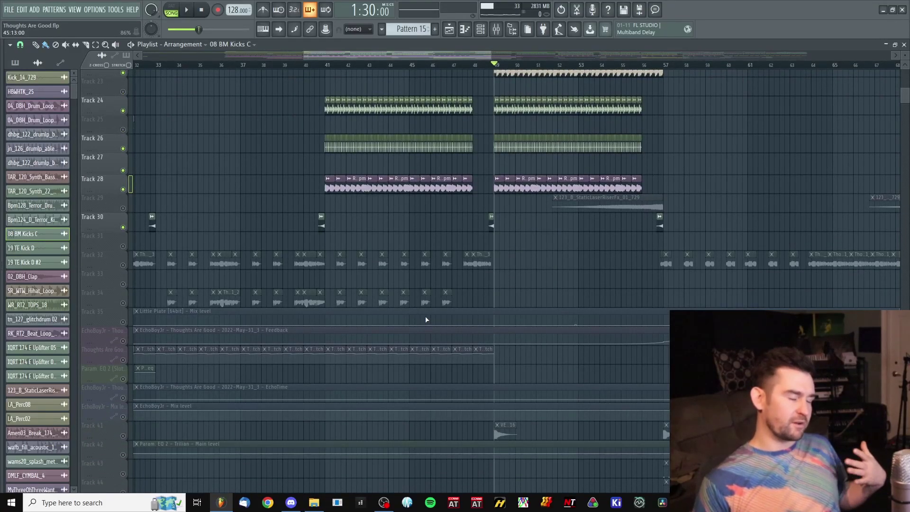
# Step: Look over the muted tracks across the arrangement and set the playhead to bar 41
pyautogui.keyDown('ctrl'); pyautogui.scroll(-3, 413, 252); pyautogui.keyUp('ctrl')
pyautogui.scroll(-4, 492, 241)
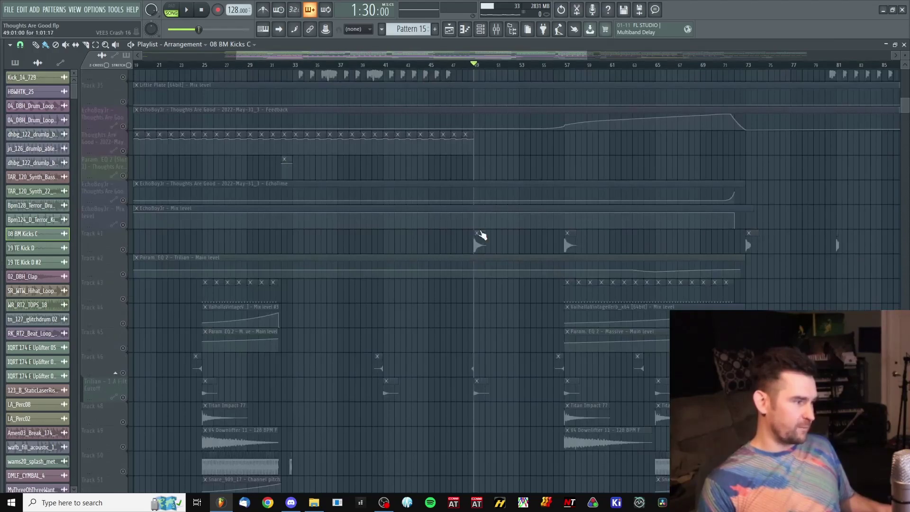
pyautogui.scroll(8, 488, 246)
pyautogui.keyDown('ctrl'); pyautogui.scroll(3, 472, 149); pyautogui.keyUp('ctrl')
pyautogui.scroll(7, 463, 187)
pyautogui.keyDown('ctrl'); pyautogui.scroll(1, 374, 223); pyautogui.keyUp('ctrl')
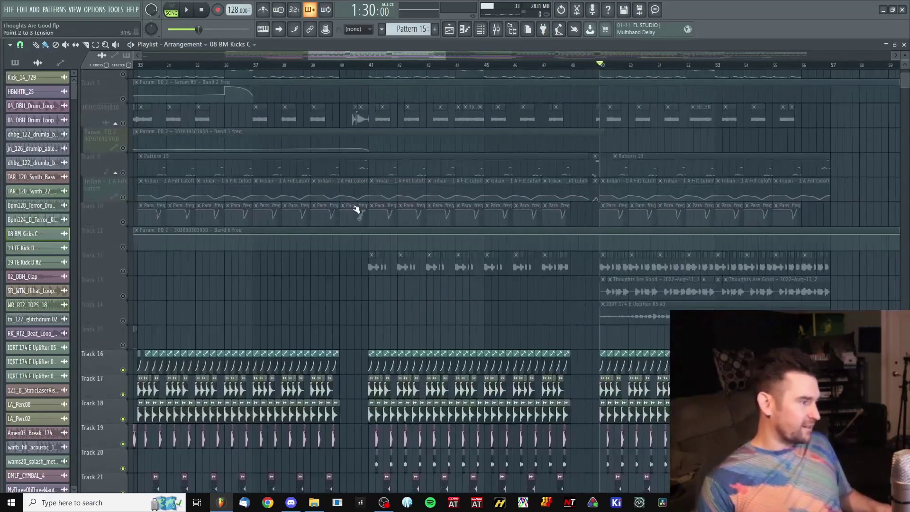
pyautogui.click(369, 65)
pyautogui.keyDown('ctrl'); pyautogui.scroll(3, 278, 239); pyautogui.keyUp('ctrl')
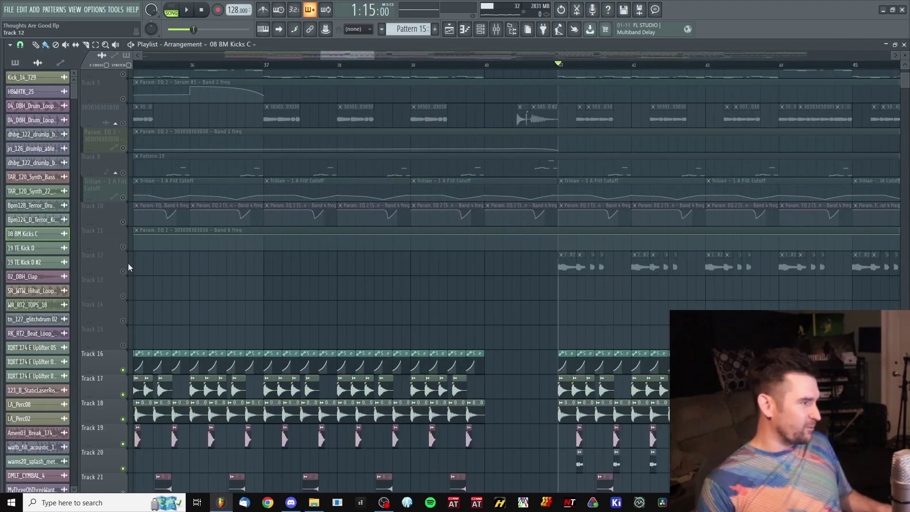
# Step: Play the arrangement from bar 41 with all tracks unmuted, then stop playback
pyautogui.press('space')
pyautogui.scroll(-1, 592, 301)
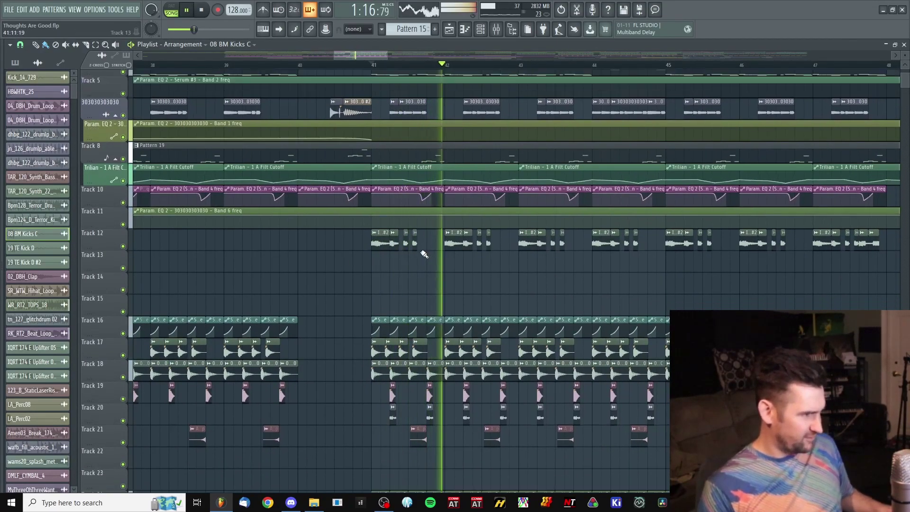
pyautogui.scroll(-1, 315, 230)
pyautogui.keyDown('ctrl'); pyautogui.scroll(-3, 447, 240); pyautogui.keyUp('ctrl')
pyautogui.scroll(-1, 441, 232)
pyautogui.press('space')
# Step: Solo the chopped uplifter on Track 12 and inspect the sample settings of IQRT 174 E Uplifter 05 #2
pyautogui.keyDown('ctrl'); pyautogui.scroll(3, 138, 213); pyautogui.keyUp('ctrl')
pyautogui.rightClick(124, 215)
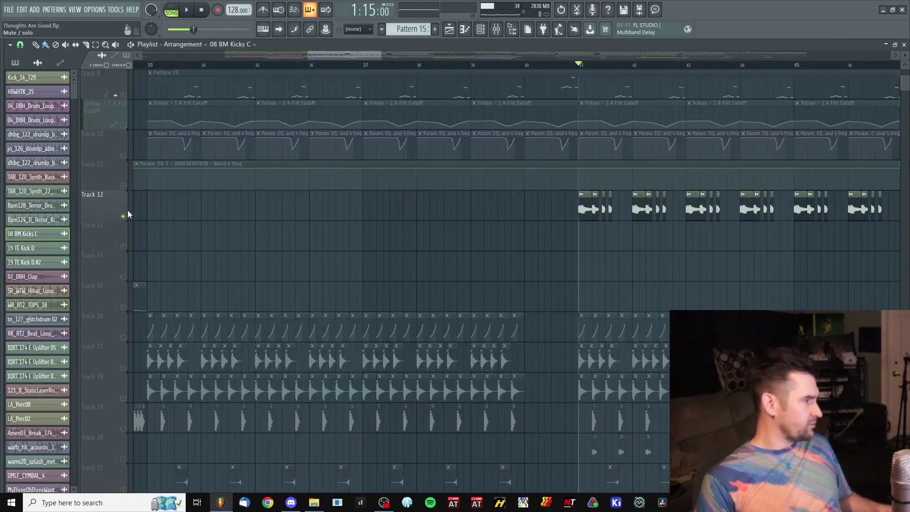
pyautogui.keyDown('ctrl'); pyautogui.scroll(3, 658, 239); pyautogui.keyUp('ctrl')
pyautogui.doubleClick(665, 209)
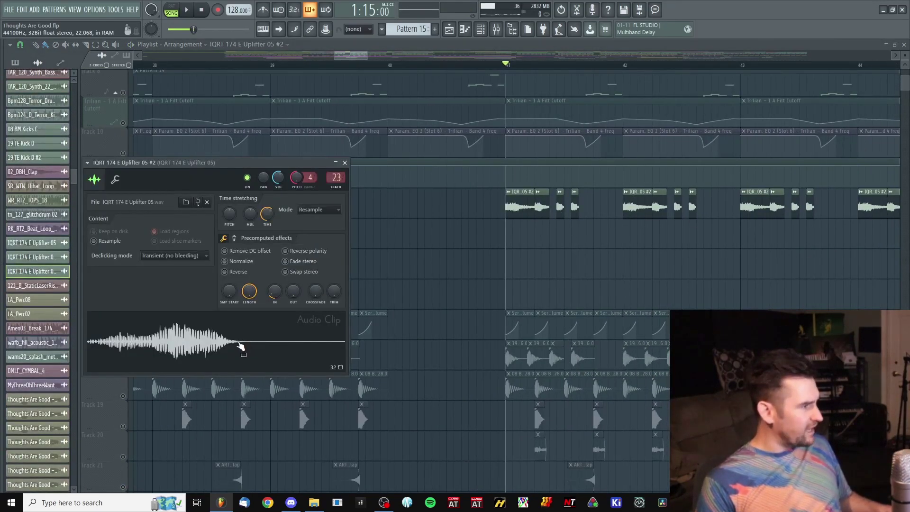
pyautogui.press('Escape')
# Step: Unmute the original IQRT 174 E Uplifter 05 on Track 14 and audition it from just before bar 30, then stop
pyautogui.keyDown('ctrl'); pyautogui.scroll(-4, 583, 228); pyautogui.keyUp('ctrl')
pyautogui.press('space')
pyautogui.press('space')
pyautogui.keyDown('ctrl'); pyautogui.scroll(2, 376, 266); pyautogui.keyUp('ctrl')
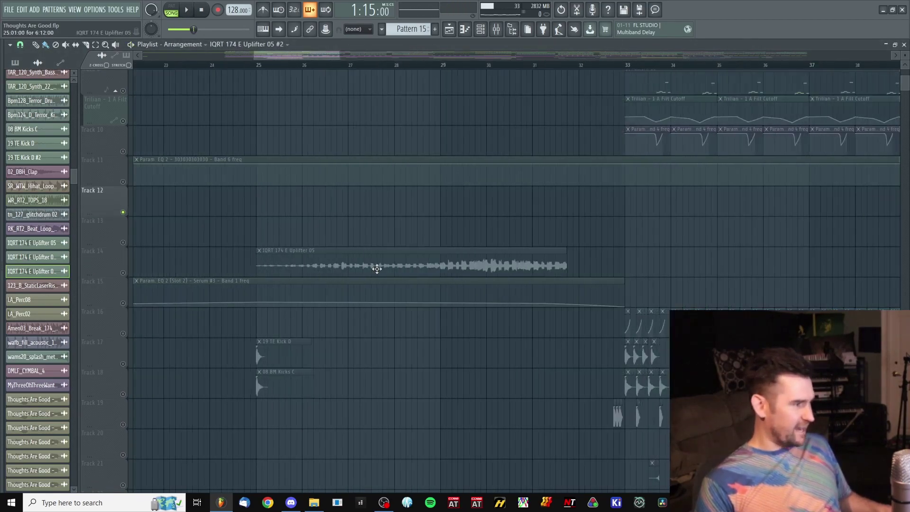
pyautogui.click(123, 273)
pyautogui.click(479, 65)
pyautogui.press('space')
pyautogui.hscroll(3, 465, 179)
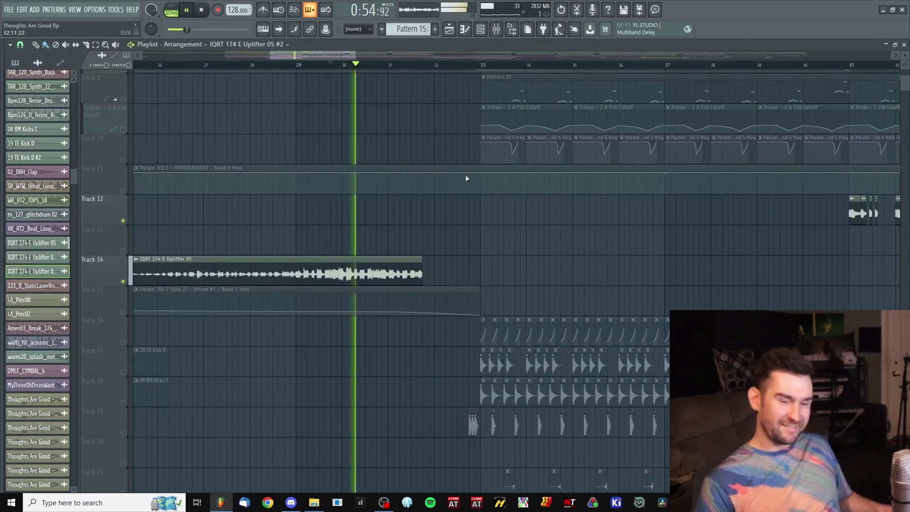
pyautogui.press('space')
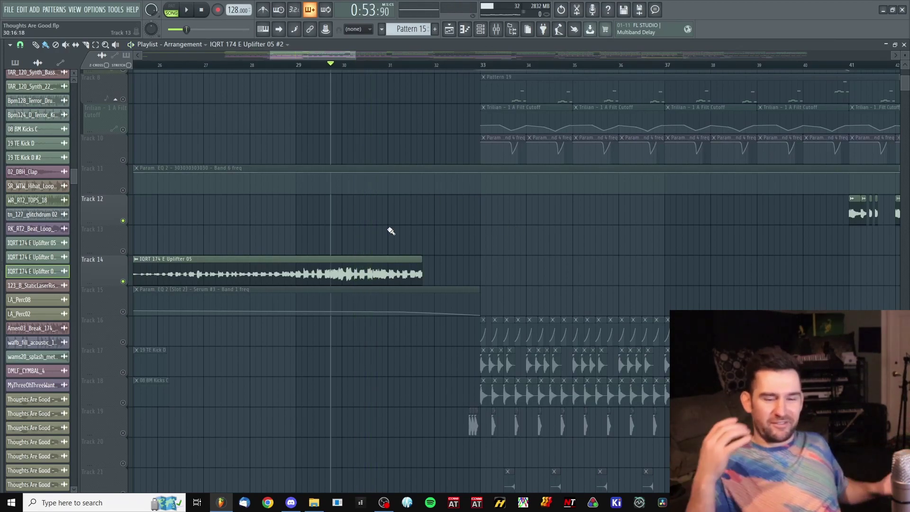
# Step: Return the playhead to bar 41 and audition the chopped uplifter clips on Track 12, then stop
pyautogui.hscroll(7, 559, 226)
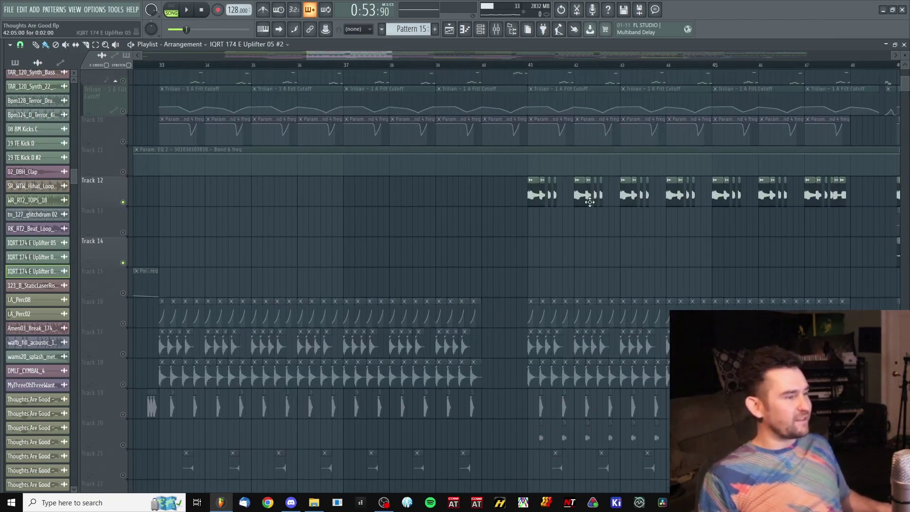
pyautogui.scroll(3, 572, 237)
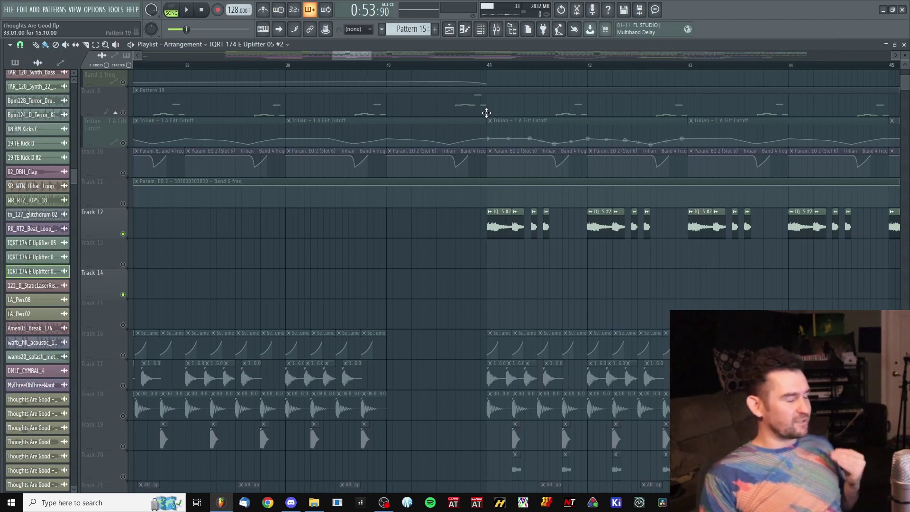
pyautogui.scroll(-3, 475, 97)
pyautogui.scroll(-2, 479, 88)
pyautogui.click(481, 67)
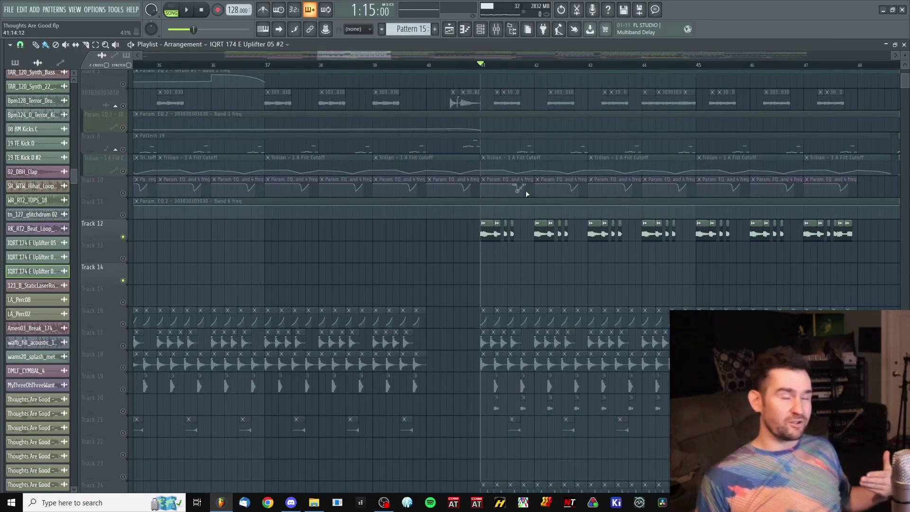
pyautogui.scroll(2, 546, 199)
pyautogui.press('space')
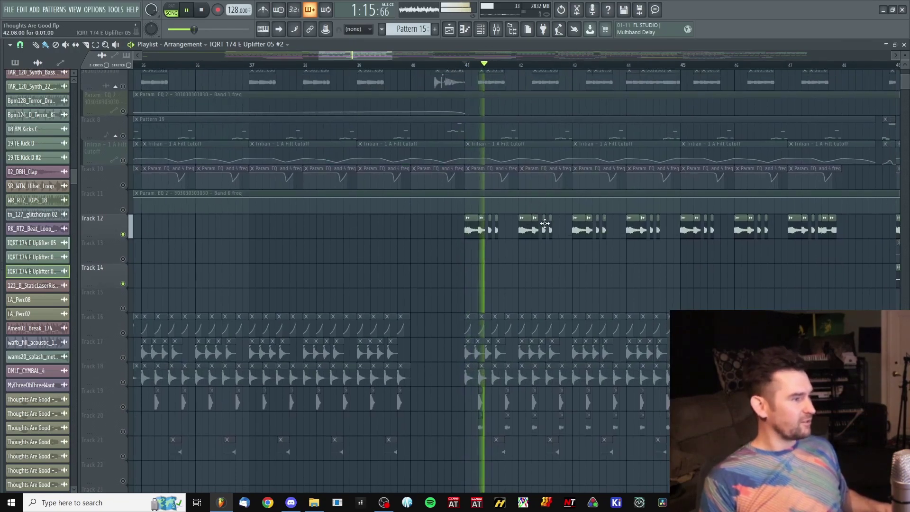
pyautogui.scroll(3, 524, 275)
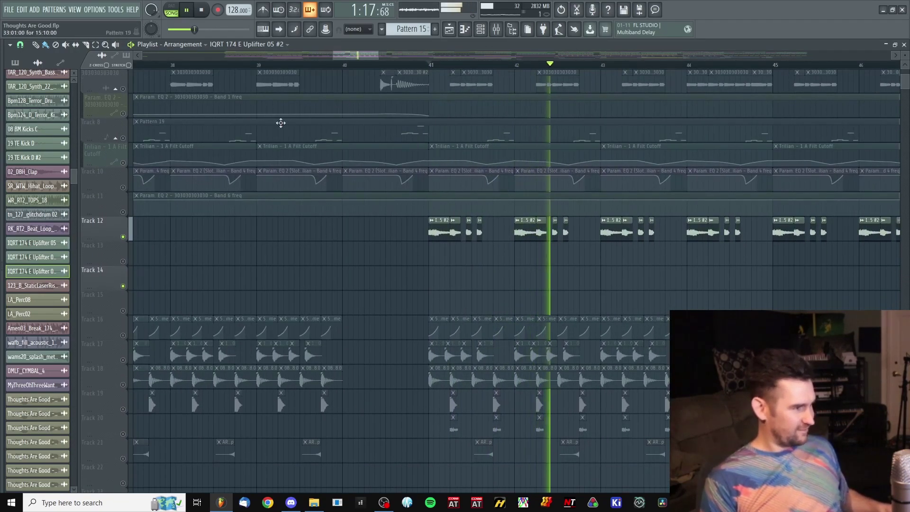
pyautogui.press('space')
# Step: Cancel the uplifter solo and briefly replay the full mix from bar 41
pyautogui.rightClick(124, 237)
pyautogui.scroll(2, 494, 289)
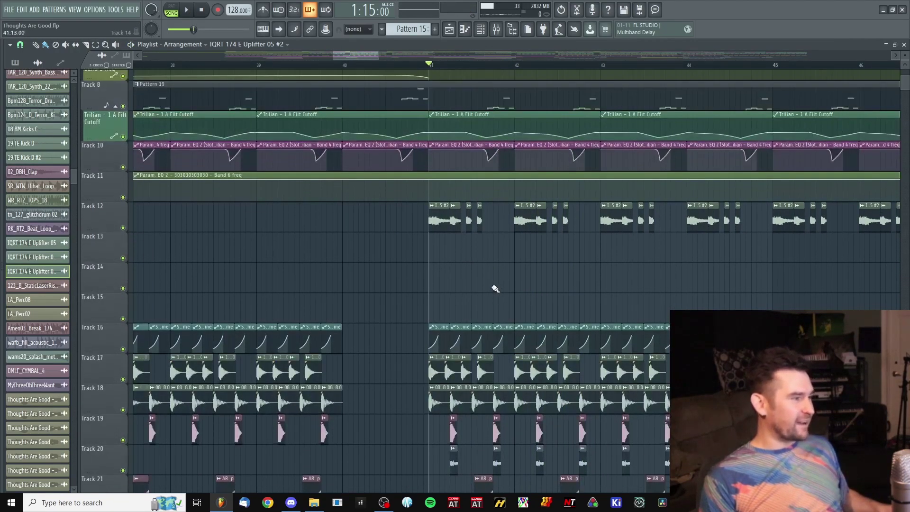
pyautogui.press('space')
pyautogui.scroll(1, 510, 274)
pyautogui.press('space')
# Step: Isolate the chopped uplifter with Tracks 8, 10, 11 and 16 and the Trilian filter cutoff, and audition them from bar 41
pyautogui.scroll(2, 449, 294)
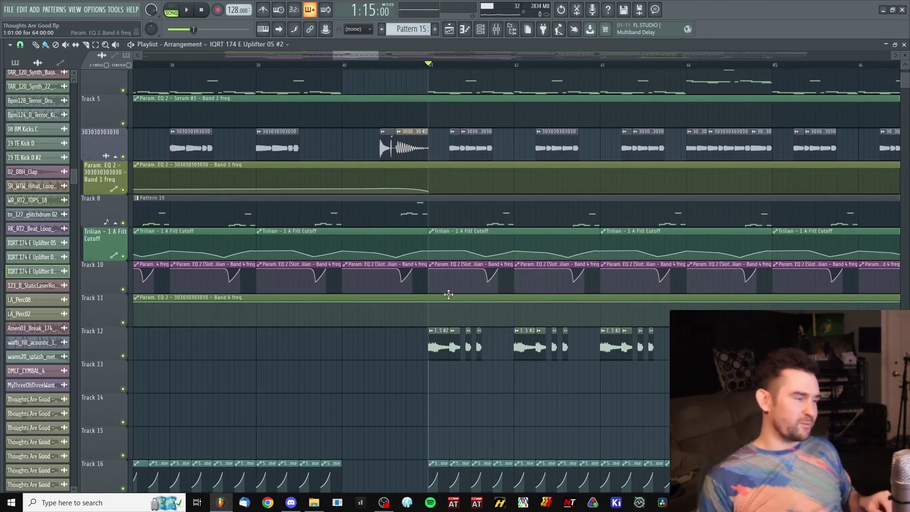
pyautogui.scroll(-1, 489, 322)
pyautogui.scroll(2, 505, 355)
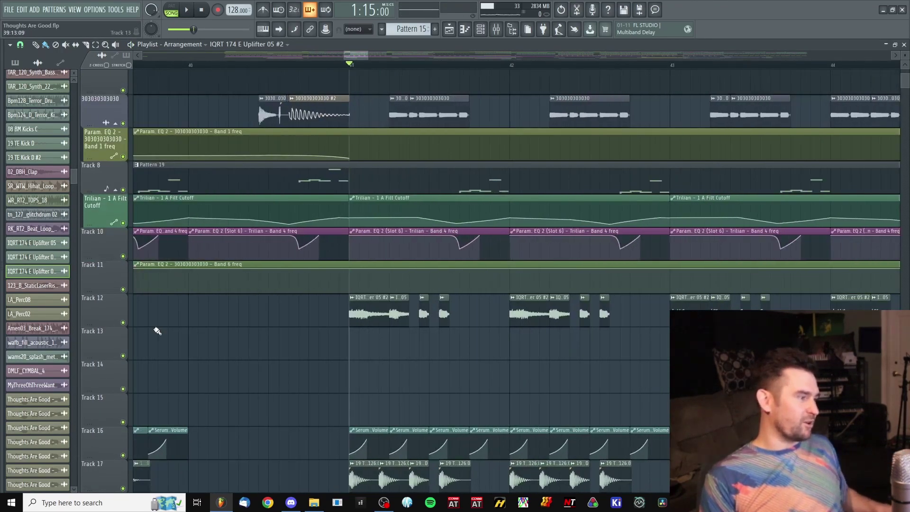
pyautogui.rightClick(123, 322)
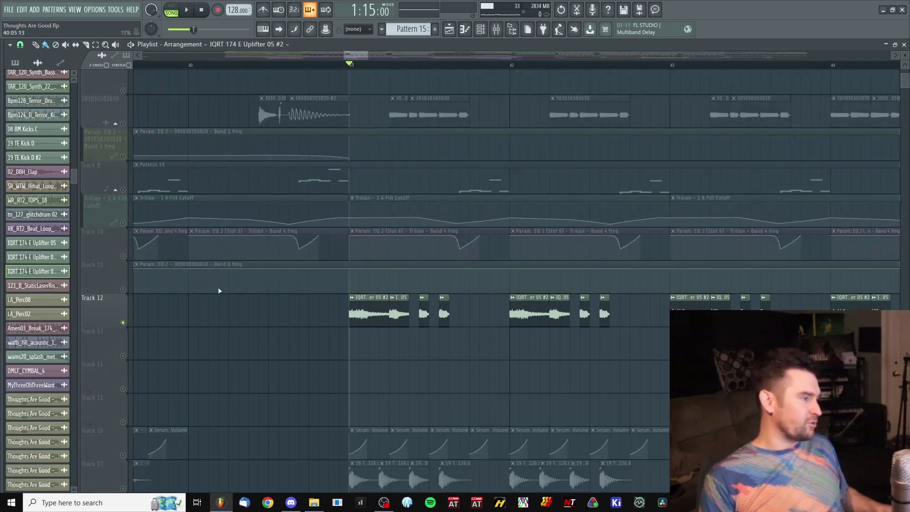
pyautogui.rightClick(125, 294)
pyautogui.press('space')
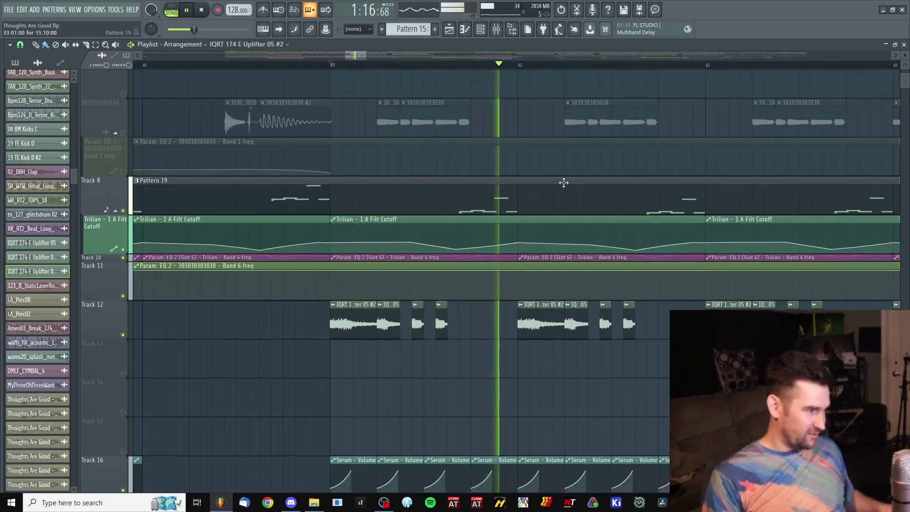
pyautogui.scroll(2, 601, 199)
pyautogui.scroll(-3, 654, 240)
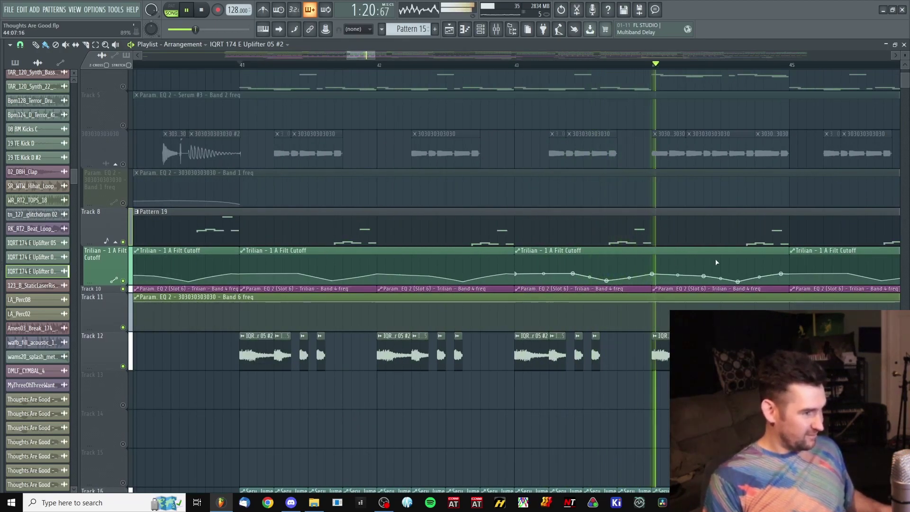
pyautogui.moveTo(716, 263); pyautogui.dragTo(643, 266)
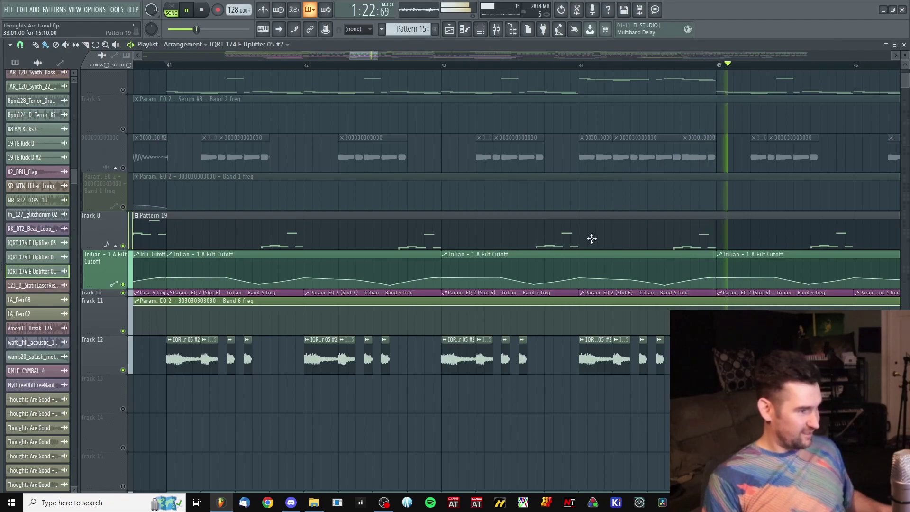
pyautogui.press('space')
# Step: Slice Pattern 19 and the Trilian automation at bars 42 and 43, and select the bar 42 section on Tracks 8 to 12
pyautogui.moveTo(265, 390); pyautogui.dragTo(399, 351)
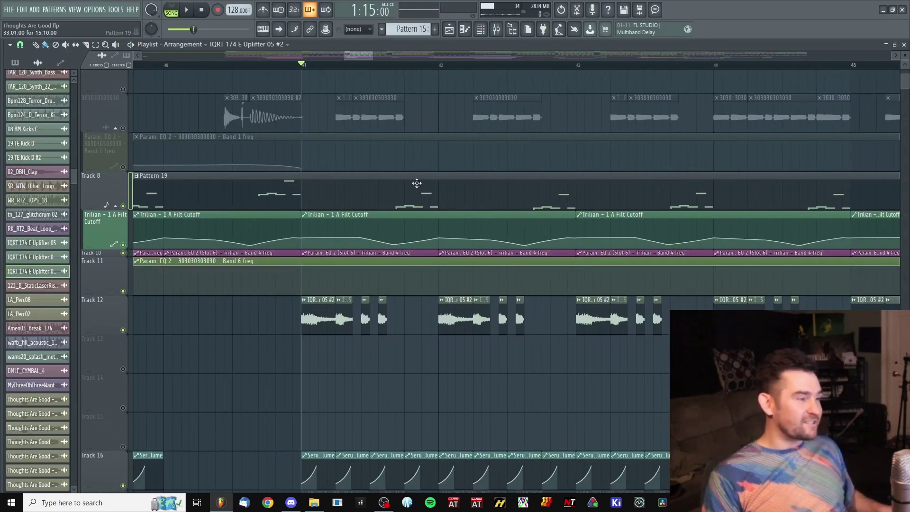
pyautogui.press('c')
pyautogui.moveTo(439, 132); pyautogui.dragTo(444, 219)
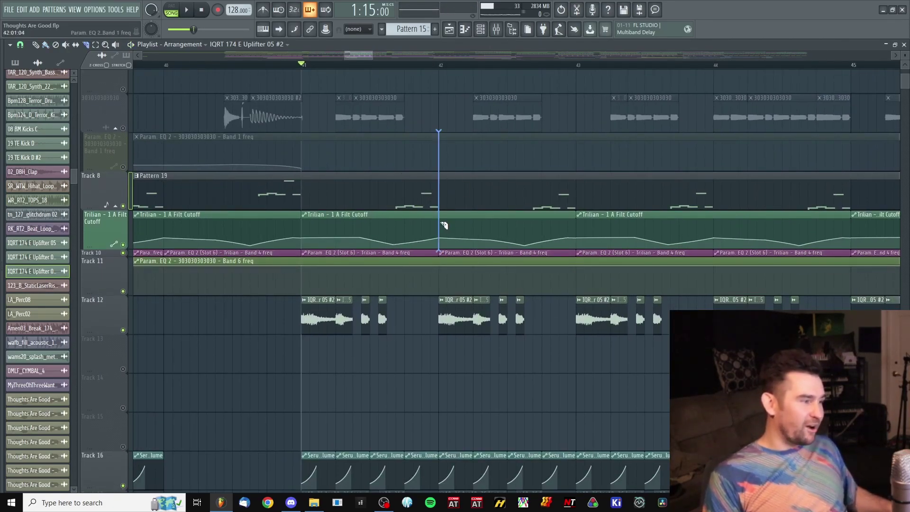
pyautogui.moveTo(445, 308); pyautogui.dragTo(444, 309)
pyautogui.moveTo(430, 186); pyautogui.dragTo(304, 331)
pyautogui.moveTo(444, 366); pyautogui.dragTo(457, 321)
pyautogui.press('c')
pyautogui.click(578, 191)
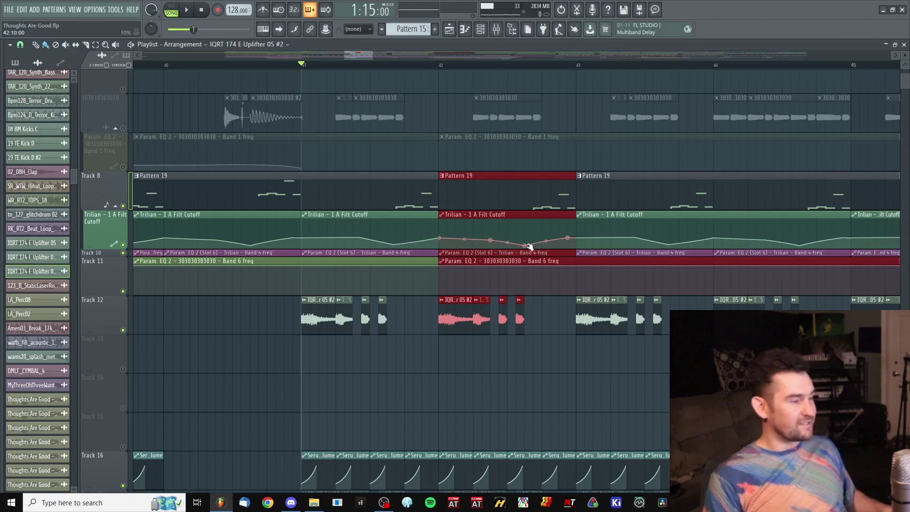
# Step: Play the sliced bass and uplifter section from bar 41, then stop
pyautogui.press('space')
pyautogui.scroll(2, 418, 199)
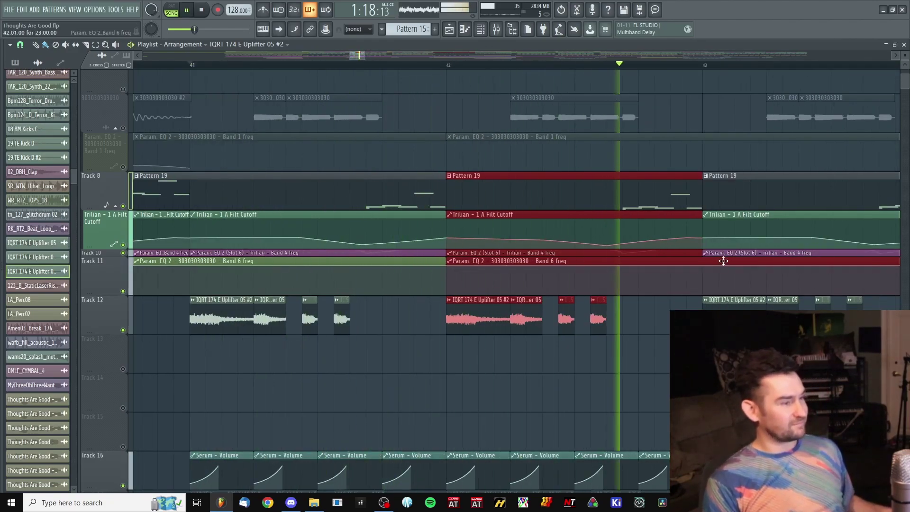
pyautogui.press('space')
# Step: Locate the Thoughts Are Good audio clips on Tracks 32 and 34 and unmute both tracks
pyautogui.scroll(-3, 630, 197)
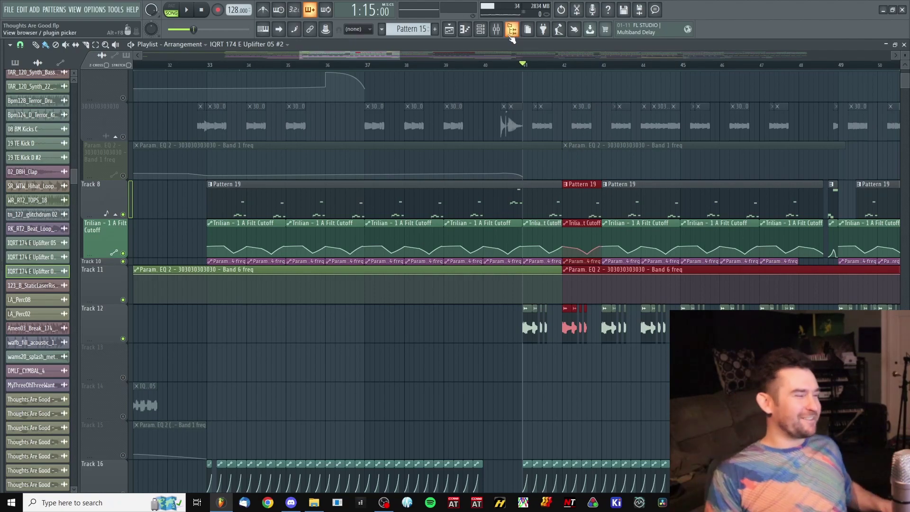
pyautogui.keyDown('ctrl'); pyautogui.scroll(3, 573, 148); pyautogui.keyUp('ctrl')
pyautogui.scroll(2, 488, 225)
pyautogui.keyDown('alt'); pyautogui.scroll(-1, 307, 235); pyautogui.keyUp('alt')
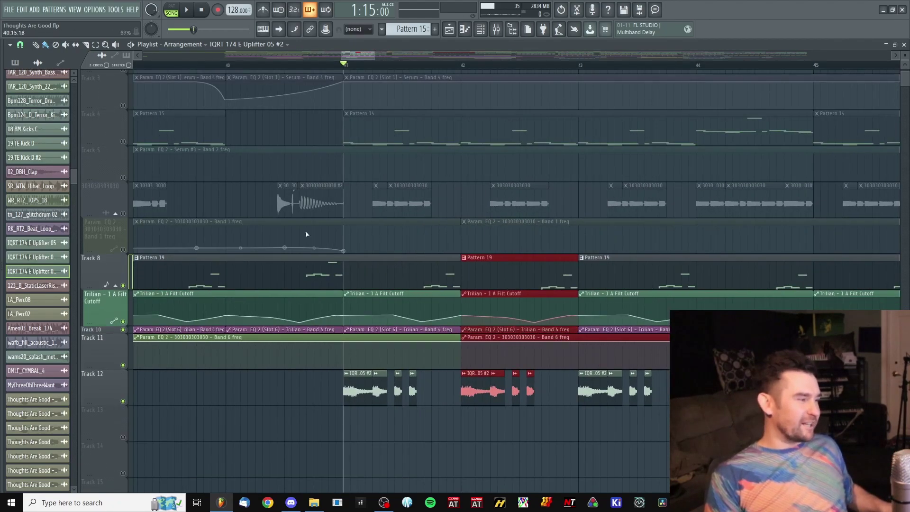
pyautogui.scroll(-8, 378, 254)
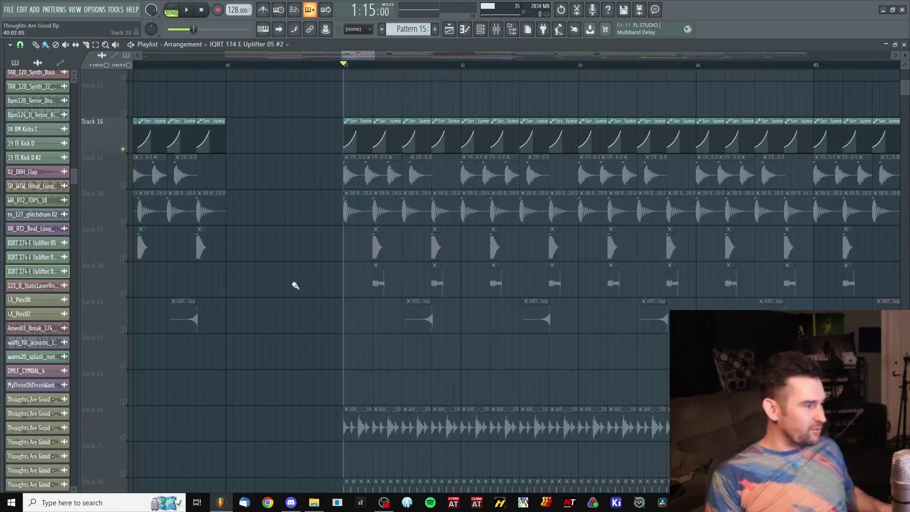
pyautogui.scroll(8, 365, 290)
pyautogui.scroll(-1, 370, 289)
pyautogui.scroll(2, 447, 287)
pyautogui.keyDown('ctrl'); pyautogui.scroll(1, 447, 286); pyautogui.keyUp('ctrl')
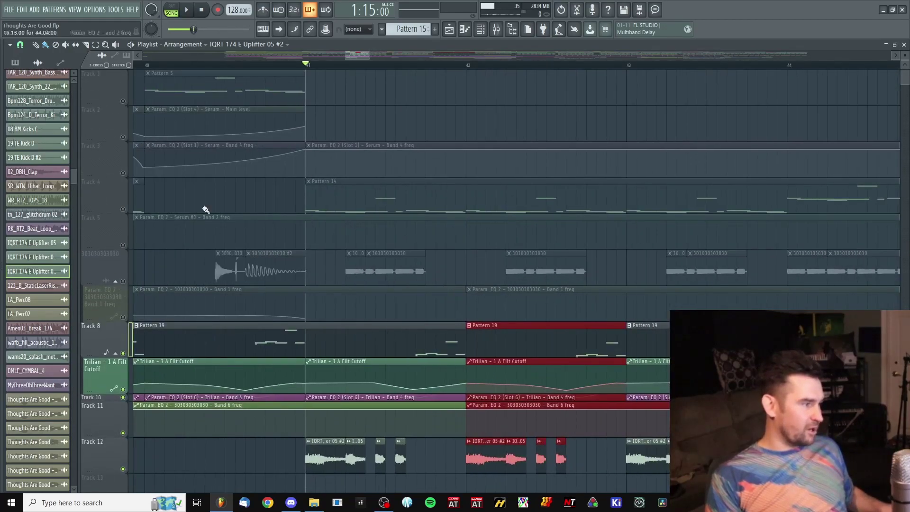
pyautogui.scroll(-15, 468, 243)
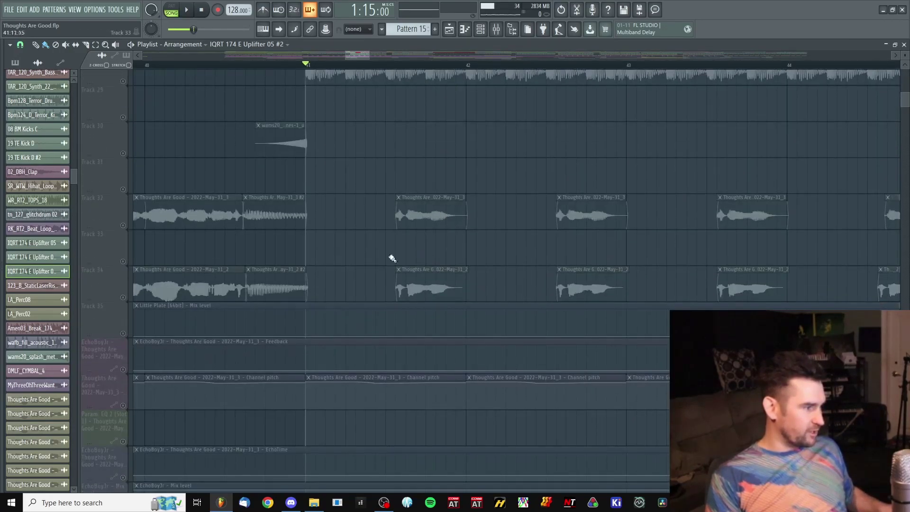
pyautogui.click(123, 226)
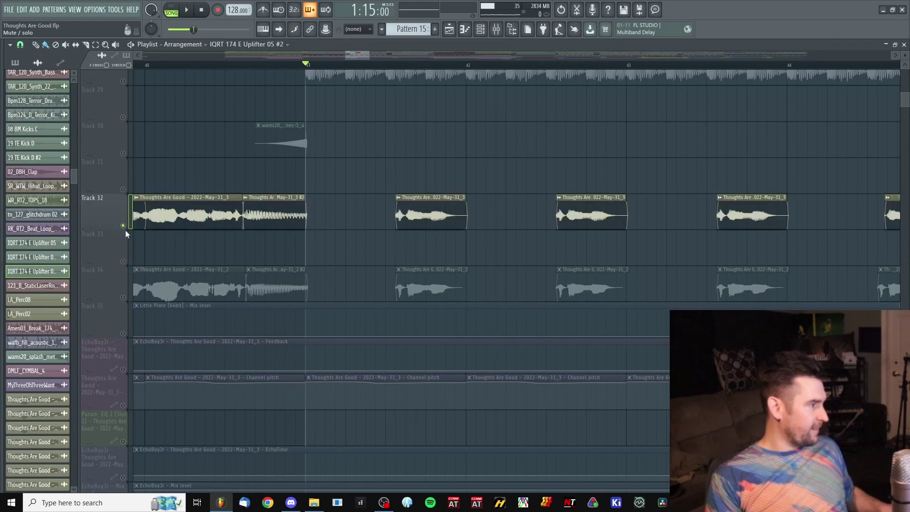
pyautogui.click(124, 297)
# Step: Audition the Track 32 and 34 clips with the bass and chopped uplifter from bar 41, then stop
pyautogui.scroll(15, 370, 282)
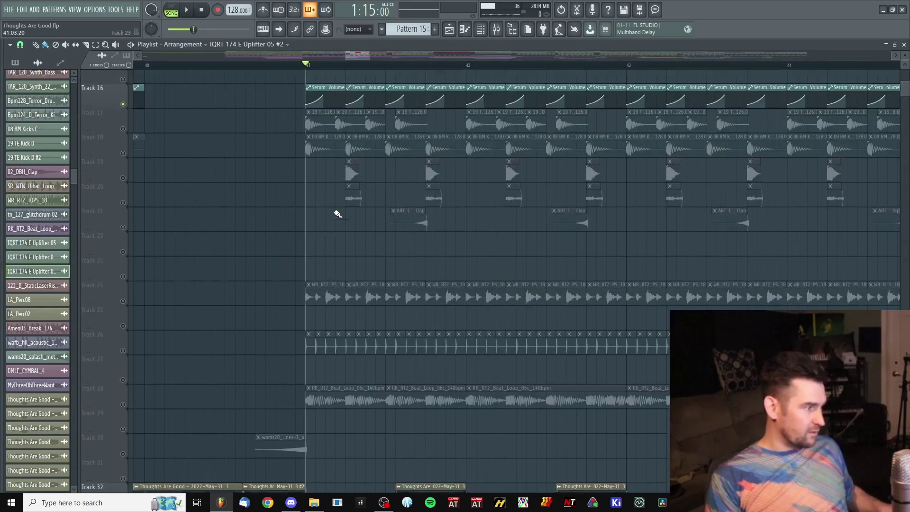
pyautogui.press('space')
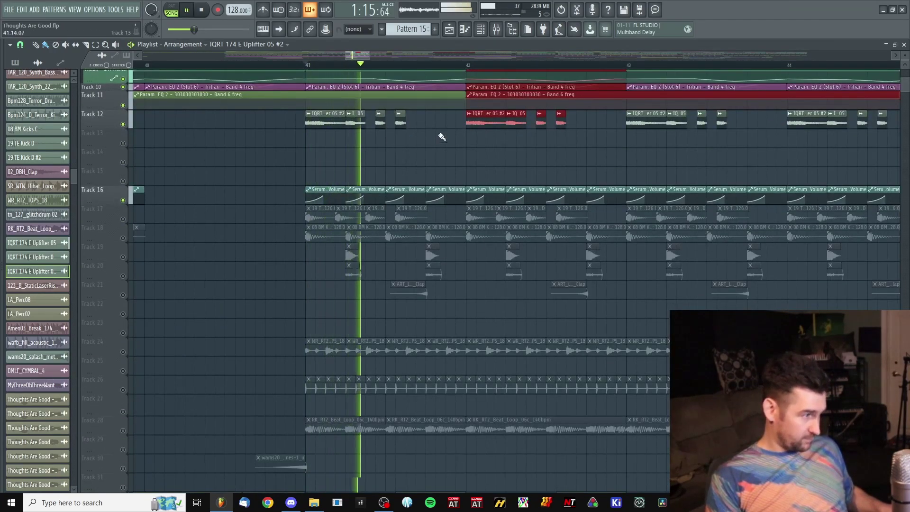
pyautogui.moveTo(555, 173); pyautogui.dragTo(542, 149)
pyautogui.moveTo(690, 142); pyautogui.dragTo(583, 195)
pyautogui.scroll(-2, 646, 192)
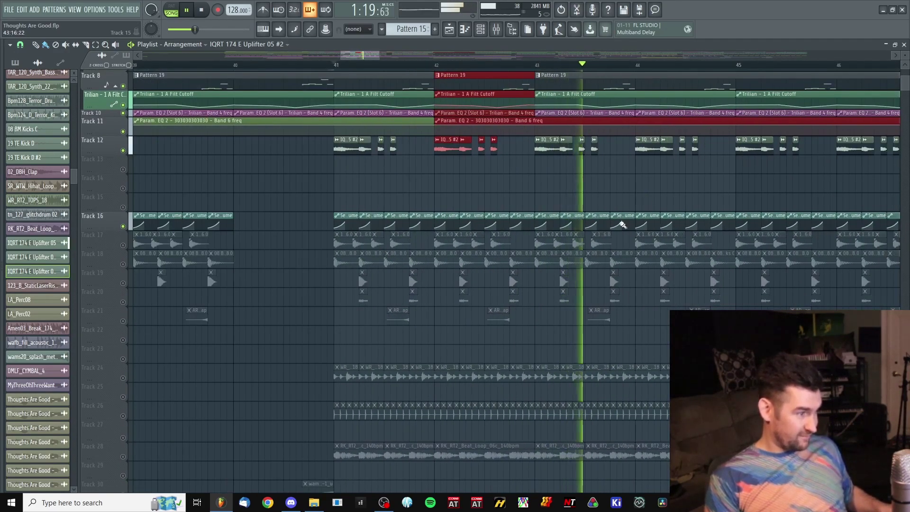
pyautogui.scroll(-5, 545, 298)
pyautogui.scroll(-3, 538, 307)
pyautogui.press('space')
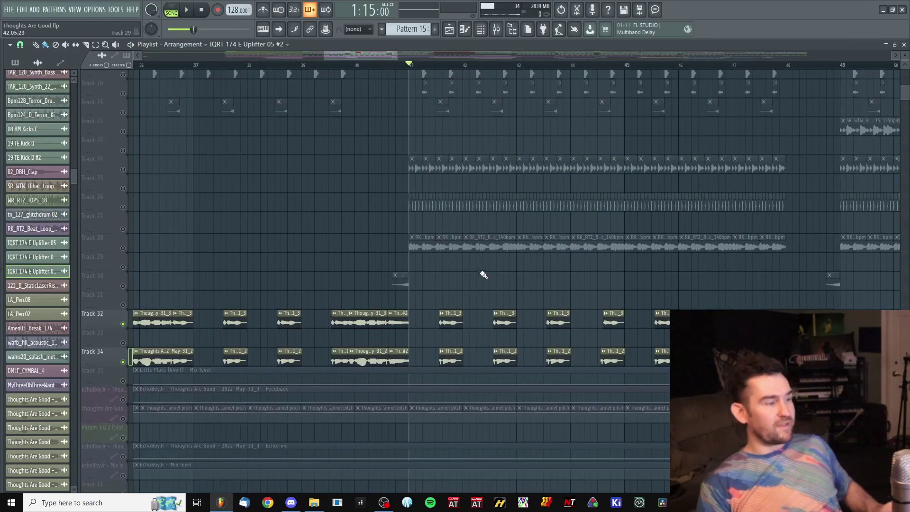
pyautogui.scroll(8, 521, 256)
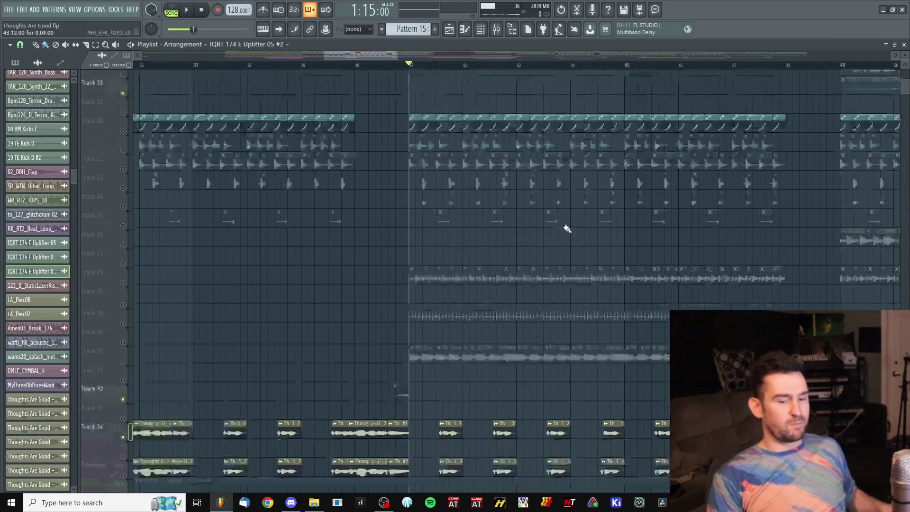
pyautogui.scroll(4, 389, 237)
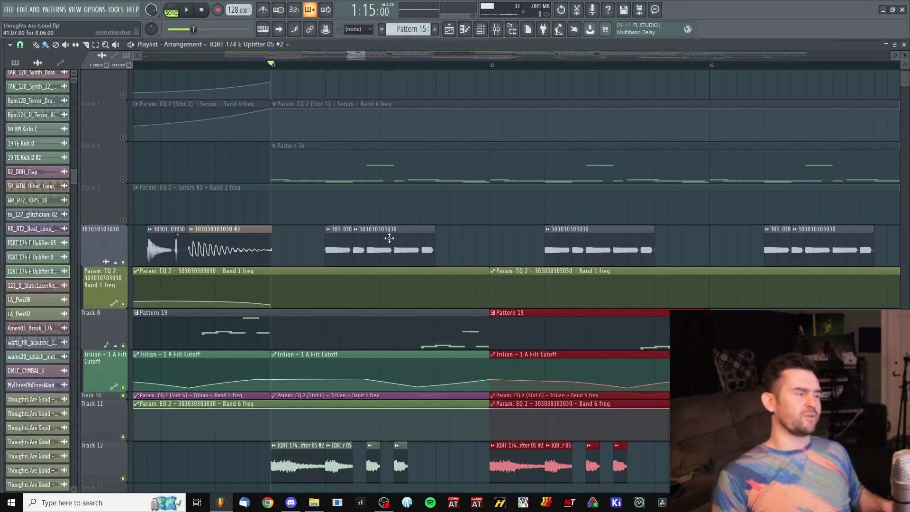
pyautogui.scroll(4, 389, 237)
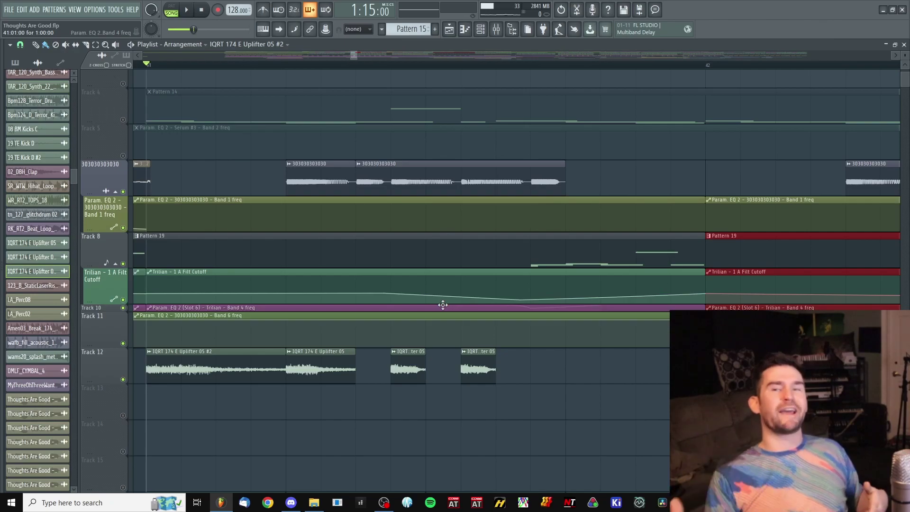
pyautogui.click(324, 368)
pyautogui.click(479, 183)
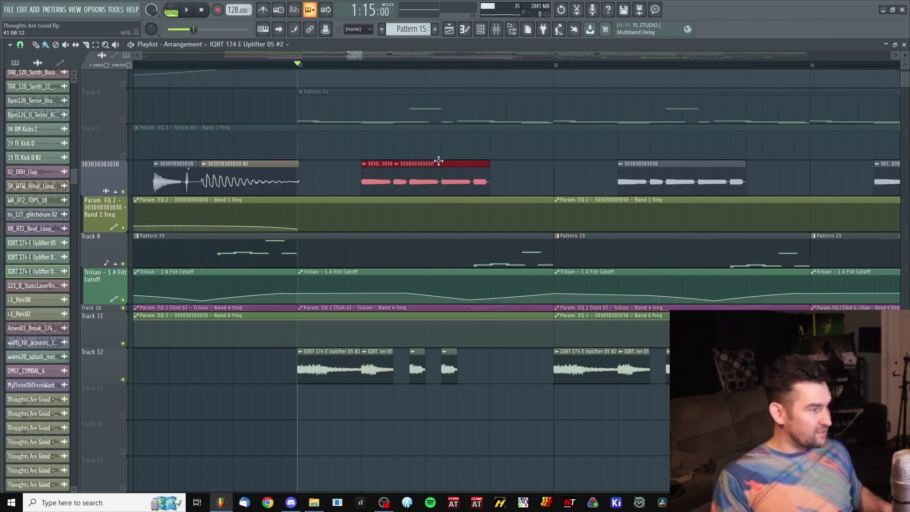
pyautogui.scroll(-10, 147, 272)
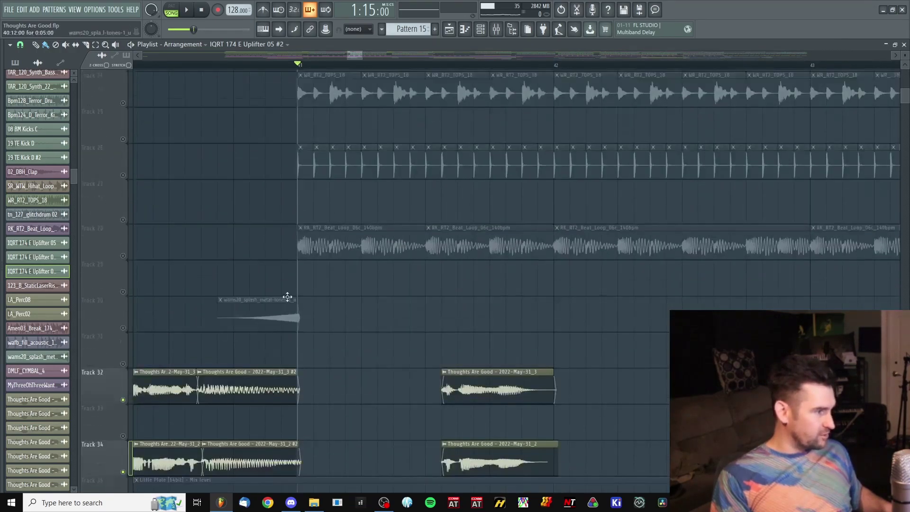
pyautogui.press('space')
pyautogui.scroll(9, 436, 274)
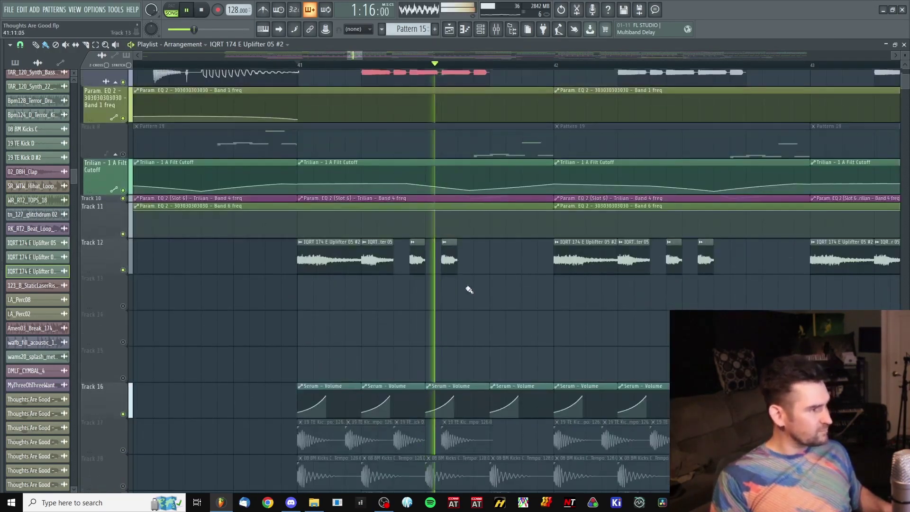
pyautogui.scroll(2, 475, 281)
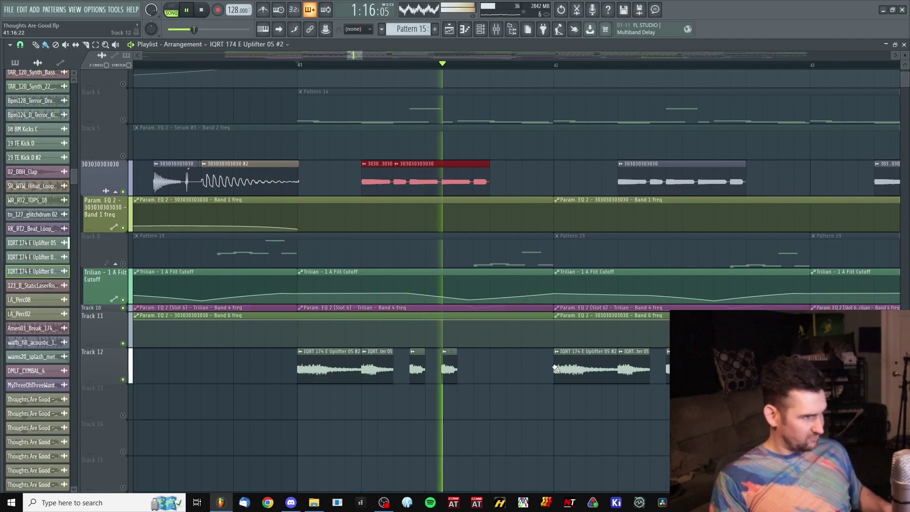
pyautogui.press('space')
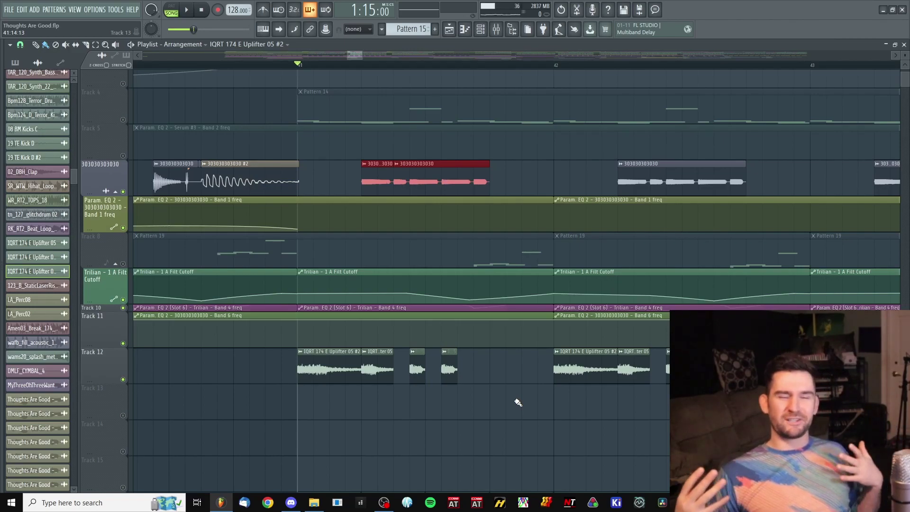
pyautogui.press('space')
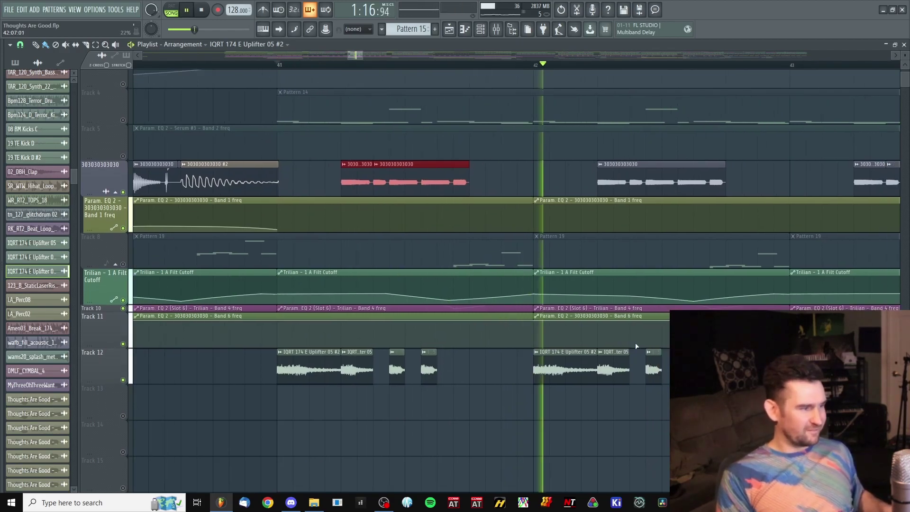
pyautogui.scroll(-1, 613, 332)
pyautogui.press('space')
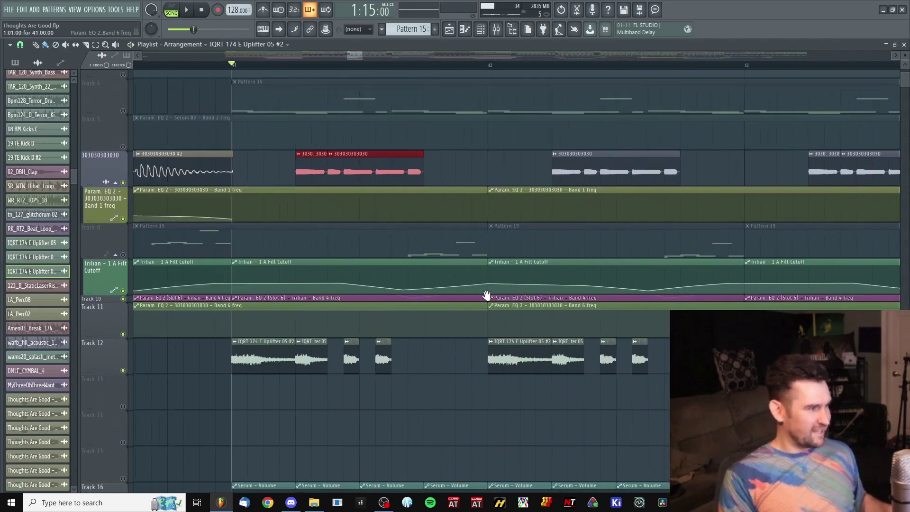
# Step: Play the section from bar 41 again with Pattern 19 on Track 8 unmuted, following the clips past bar 42, then stop
pyautogui.scroll(1, 446, 300)
pyautogui.scroll(1, 445, 300)
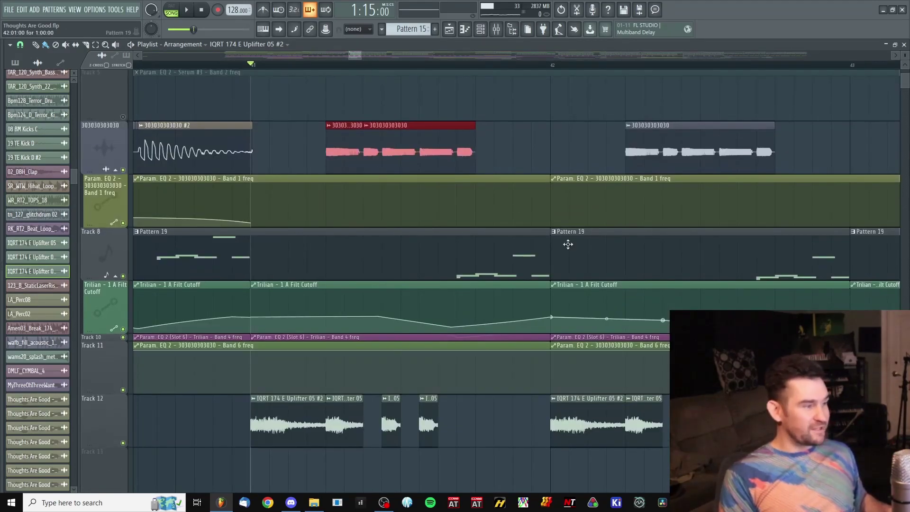
pyautogui.scroll(-1, 488, 240)
pyautogui.press('space')
pyautogui.scroll(-2, 598, 320)
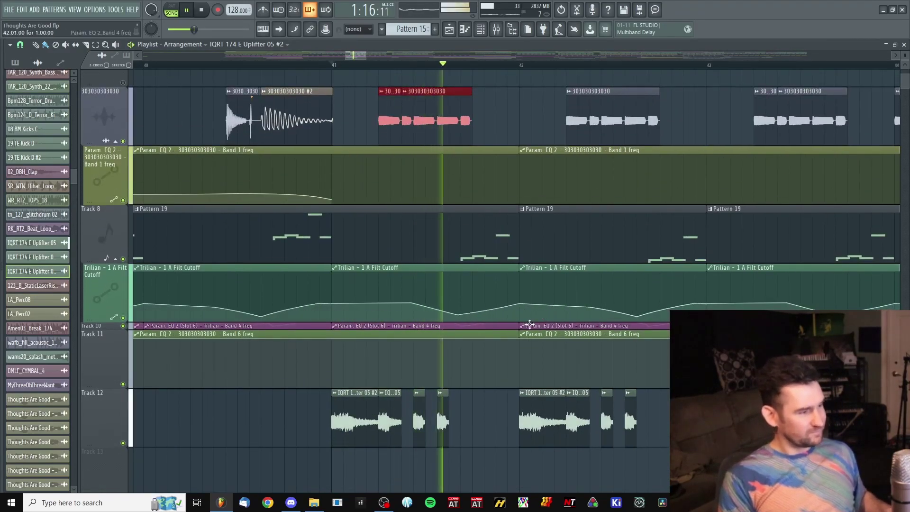
pyautogui.moveTo(554, 282); pyautogui.dragTo(439, 280)
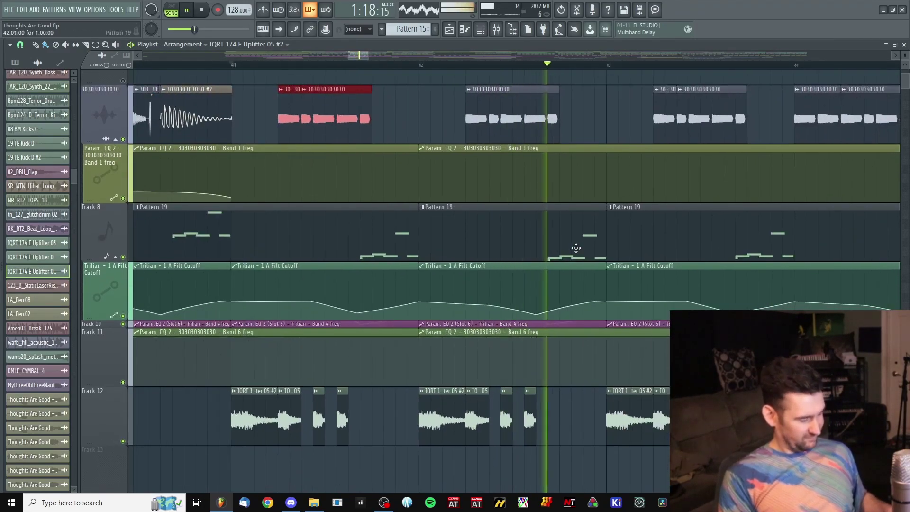
pyautogui.moveTo(716, 274); pyautogui.dragTo(538, 271)
pyautogui.scroll(-1, 595, 245)
pyautogui.moveTo(595, 245); pyautogui.dragTo(560, 239)
pyautogui.press('space')
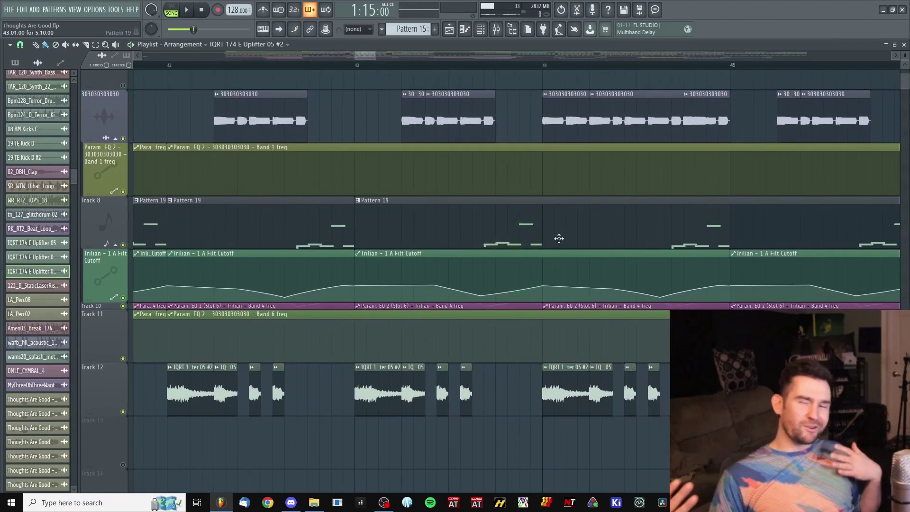
# Step: Unmute all playlist tracks to restore the full arrangement
pyautogui.scroll(-3, 559, 238)
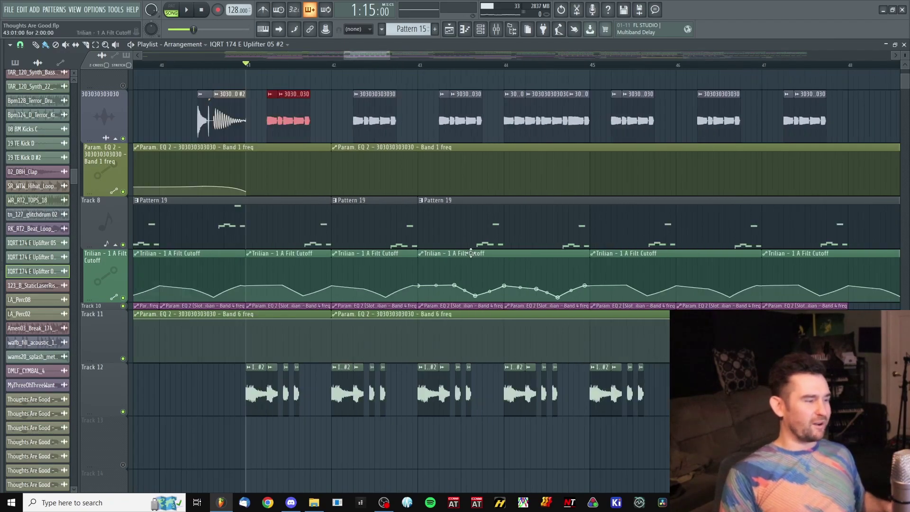
pyautogui.scroll(-3, 491, 81)
pyautogui.click(123, 209)
pyautogui.scroll(2, 567, 205)
# Step: Play the full arrangement from bar 41 into the section at bar 49, following the drum, bass and vocal tracks, then stop
pyautogui.press('space')
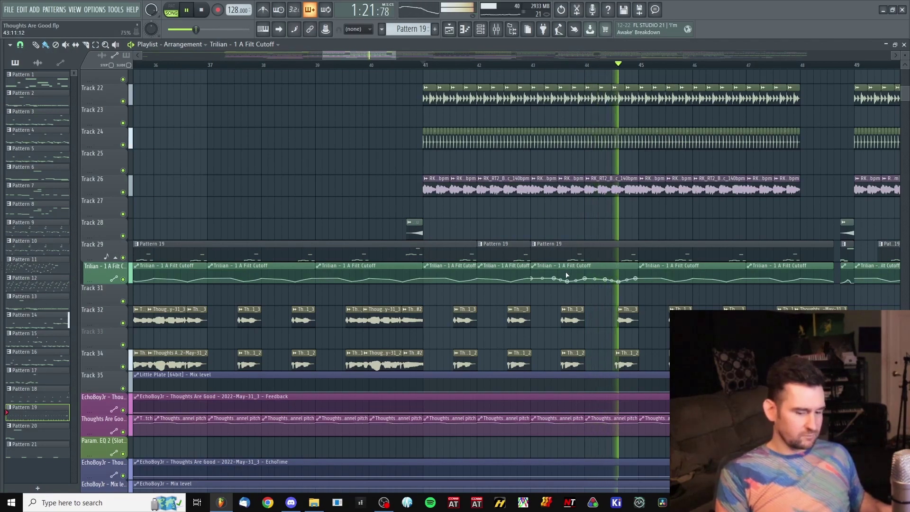
pyautogui.scroll(-3, 531, 247)
pyautogui.scroll(5, 481, 227)
pyautogui.scroll(-4, 593, 205)
pyautogui.scroll(4, 616, 325)
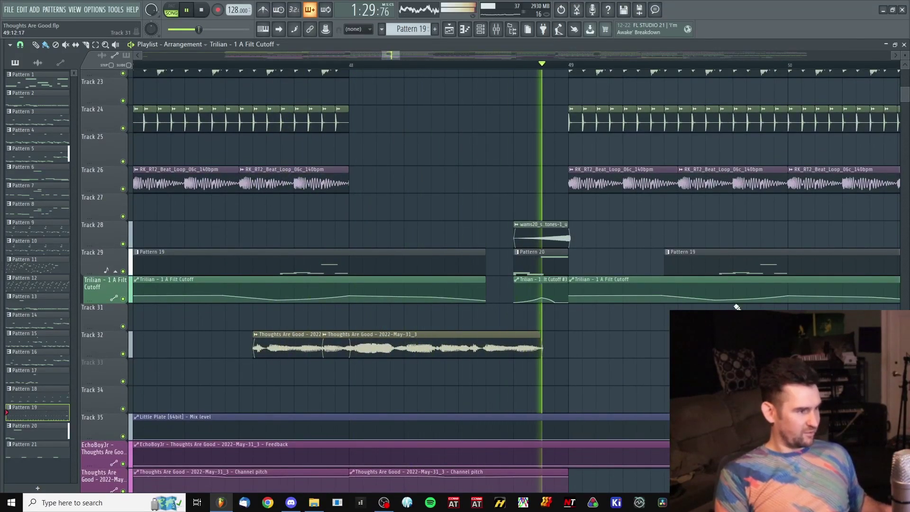
pyautogui.scroll(-5, 660, 295)
pyautogui.scroll(-3, 659, 296)
pyautogui.press('space')
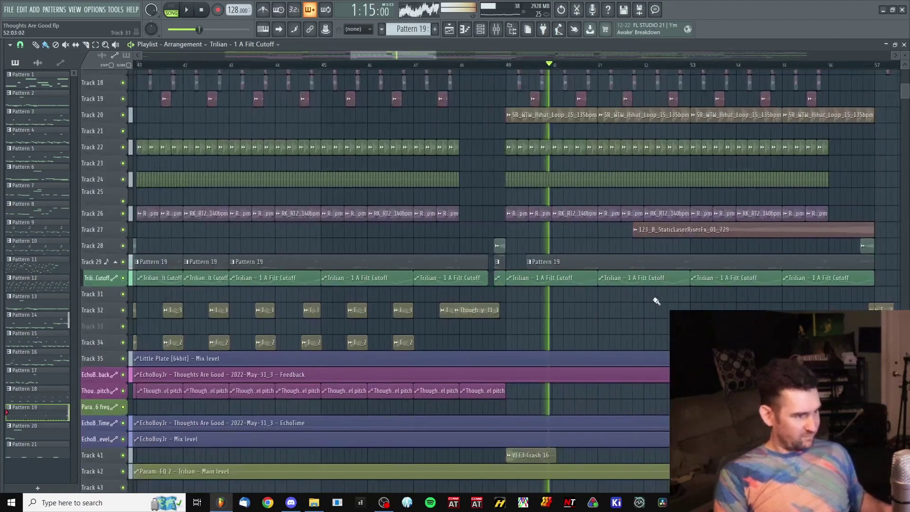
# Step: Slice the Pattern 19 clip on Track 29 at bars 37 and 41
pyautogui.scroll(3, 244, 264)
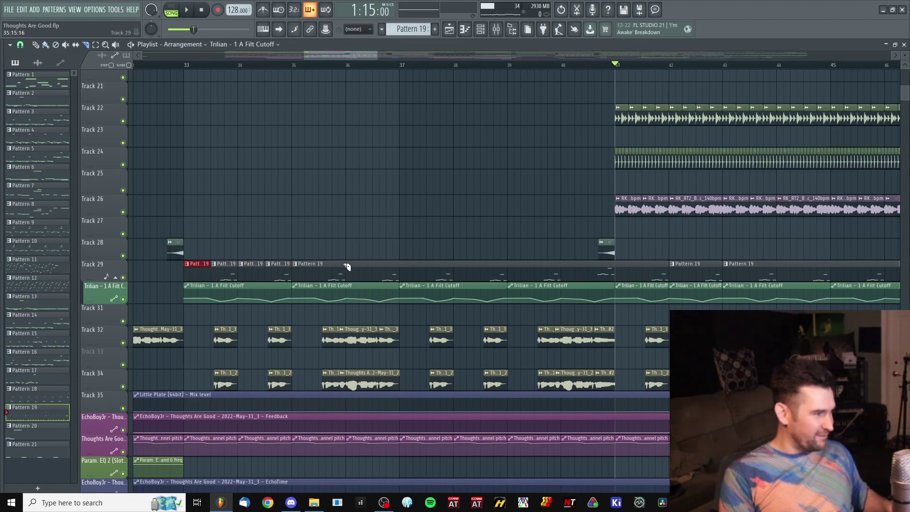
pyautogui.click(402, 265)
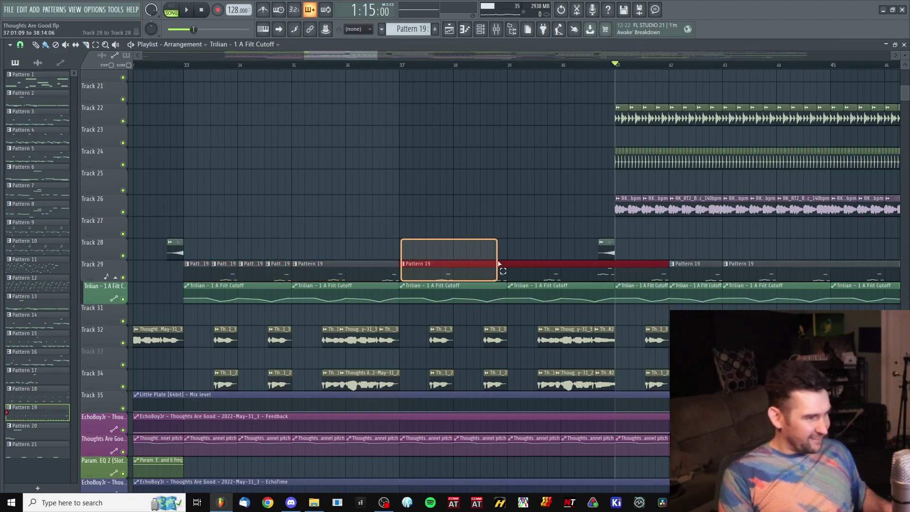
pyautogui.moveTo(616, 261); pyautogui.dragTo(618, 281)
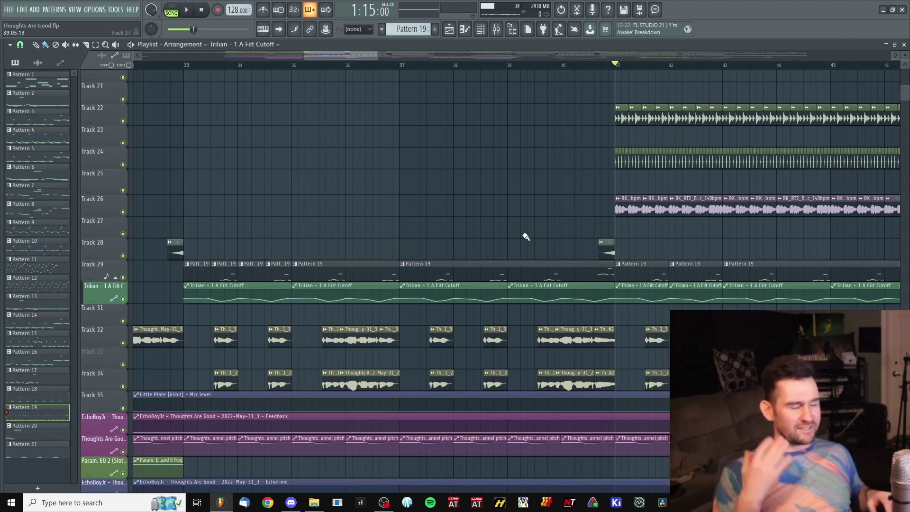
# Step: Show the audio clips in the picker and locate the Thoughts Are Good channel pitch automation at bar 17
pyautogui.scroll(-6, 526, 237)
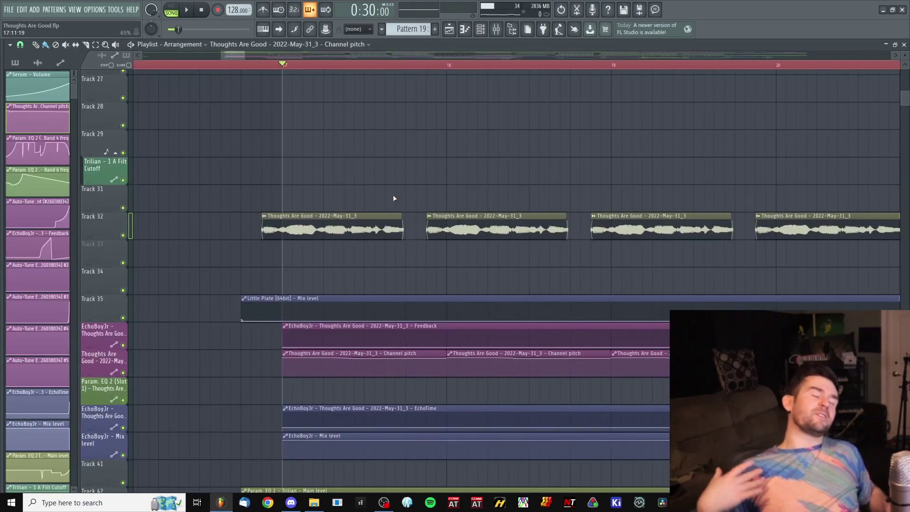
pyautogui.scroll(-3, 378, 241)
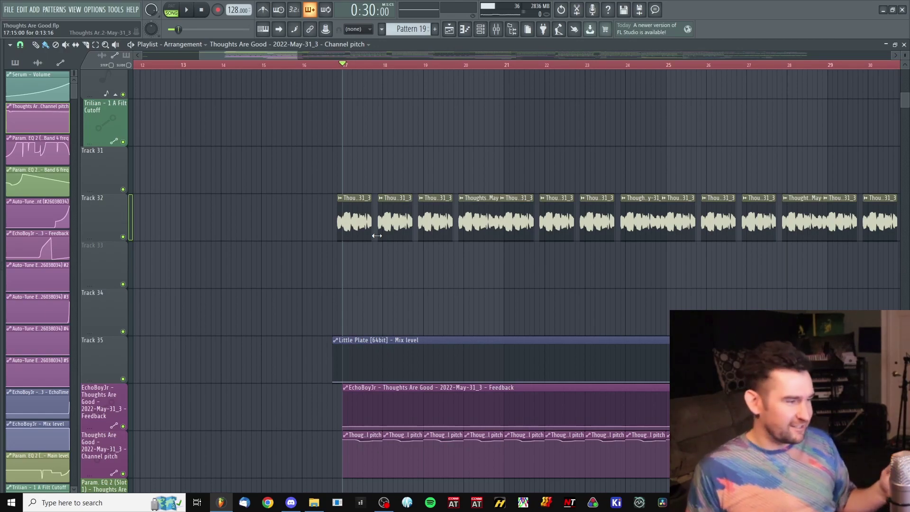
pyautogui.scroll(4, 342, 227)
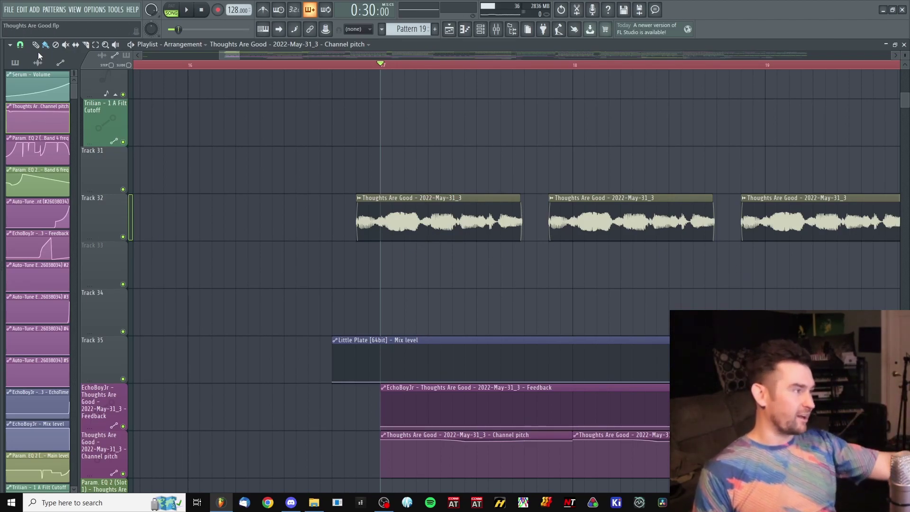
pyautogui.click(38, 62)
pyautogui.scroll(-3, 38, 237)
pyautogui.keyDown('ctrl'); pyautogui.scroll(-3, 435, 258); pyautogui.keyUp('ctrl')
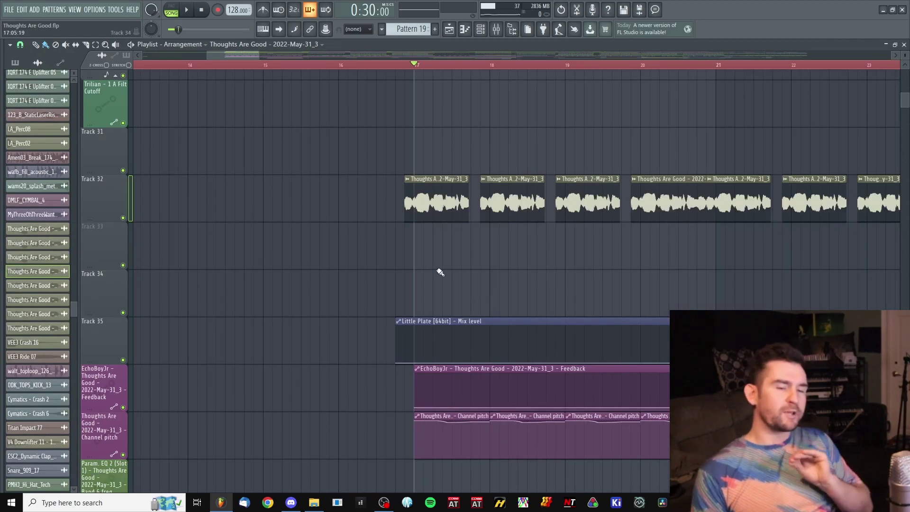
pyautogui.scroll(-3, 495, 292)
pyautogui.keyDown('ctrl'); pyautogui.scroll(3, 459, 360); pyautogui.keyUp('ctrl')
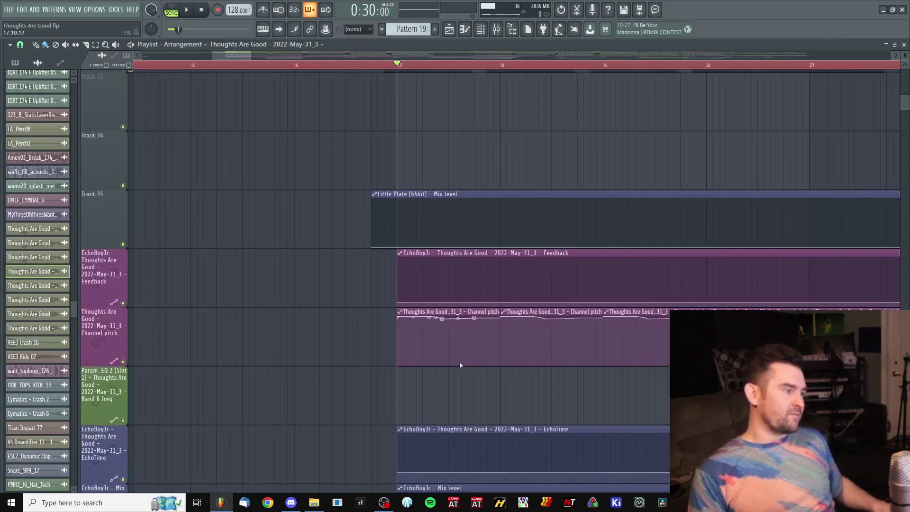
# Step: Play from bar 17 while pulling the Thoughts Are Good channel pitch curve down into a deep dip, then stop
pyautogui.press('space')
pyautogui.keyDown('ctrl'); pyautogui.scroll(3, 353, 309); pyautogui.keyUp('ctrl')
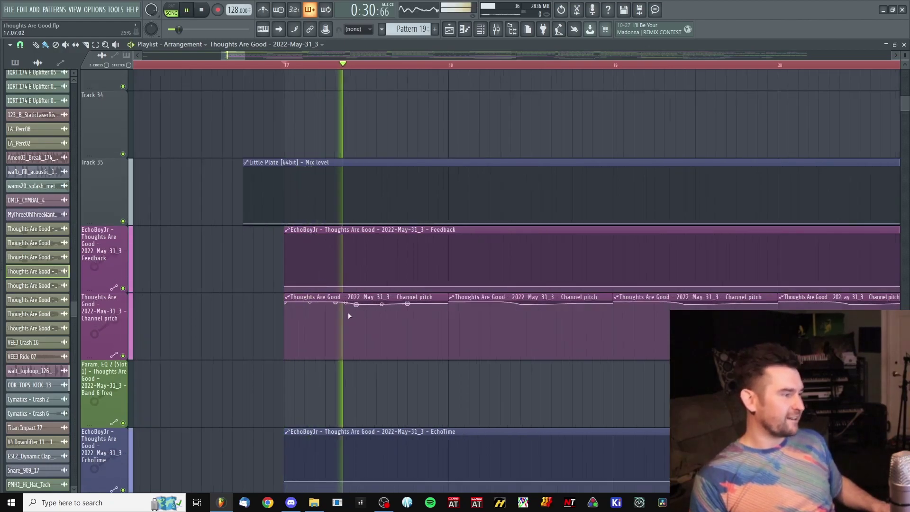
pyautogui.moveTo(518, 318); pyautogui.dragTo(574, 352)
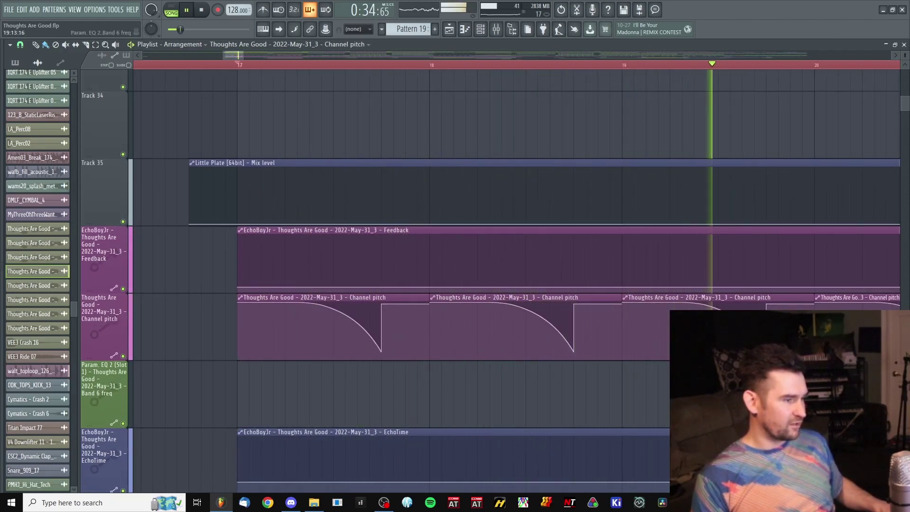
pyautogui.press('space')
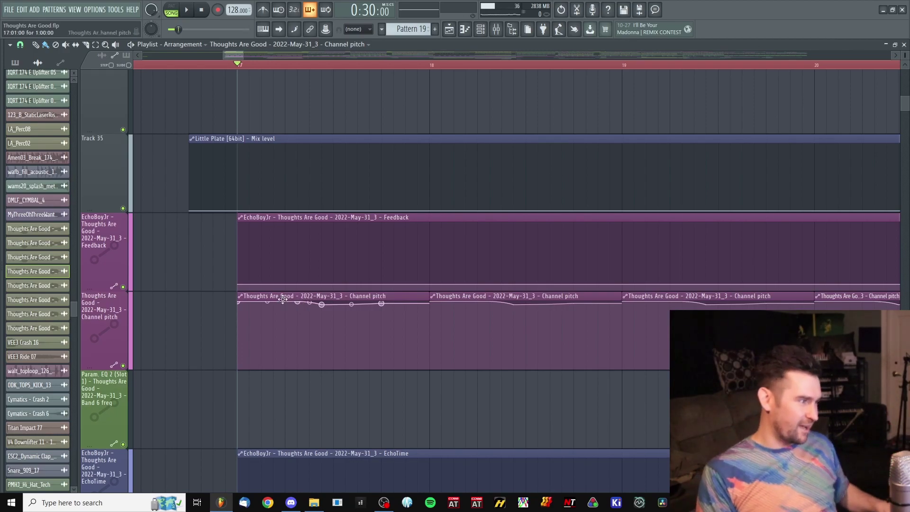
# Step: Play the Thoughts Are Good clips from bar 17 with the original shallow channel pitch curve, then stop
pyautogui.scroll(-3, 302, 301)
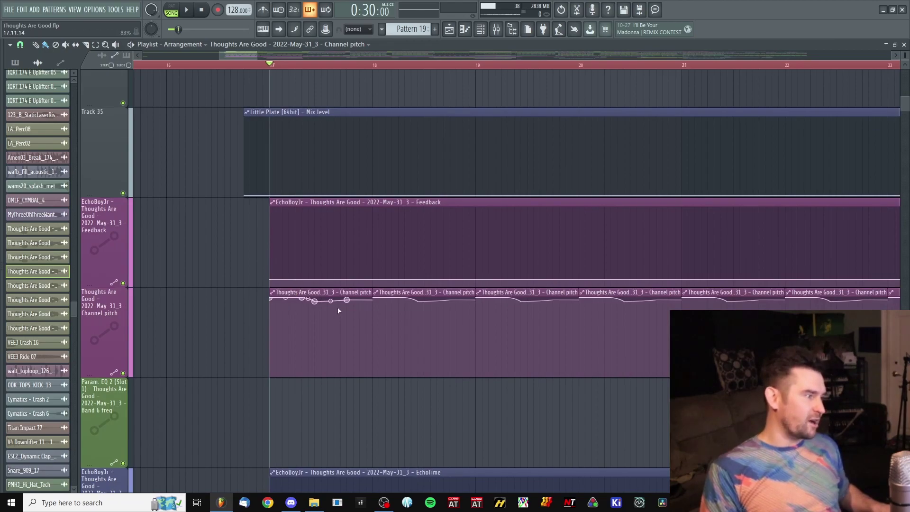
pyautogui.press('space')
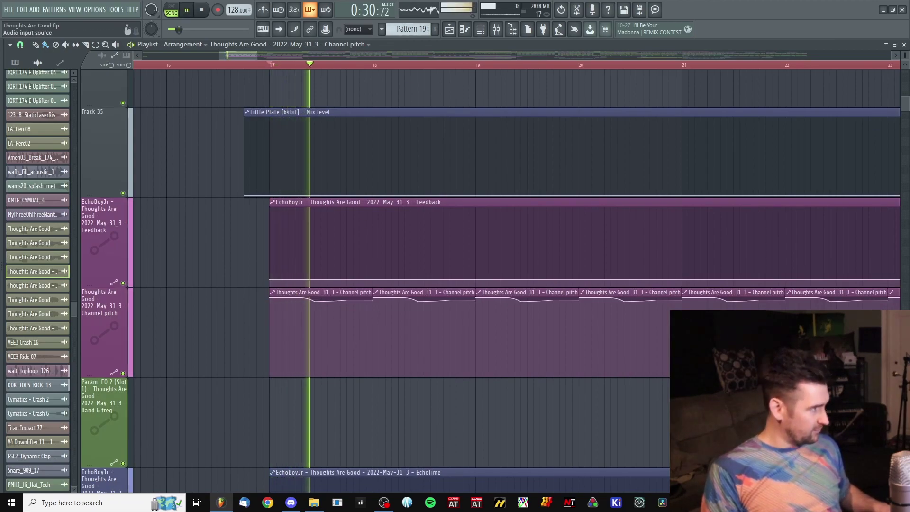
pyautogui.press('space')
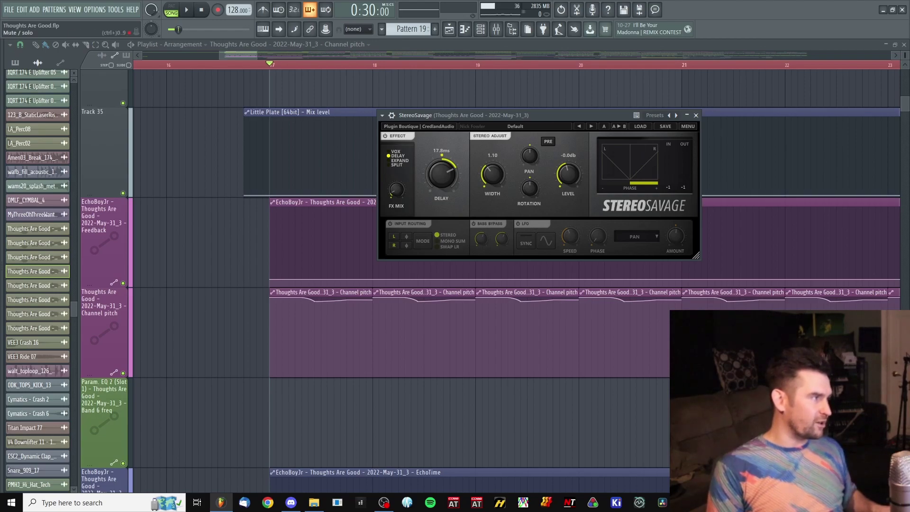
# Step: Audition the Thoughts Are Good clips from bar 17 with the StereoSavage effect open, then stop
pyautogui.press('space')
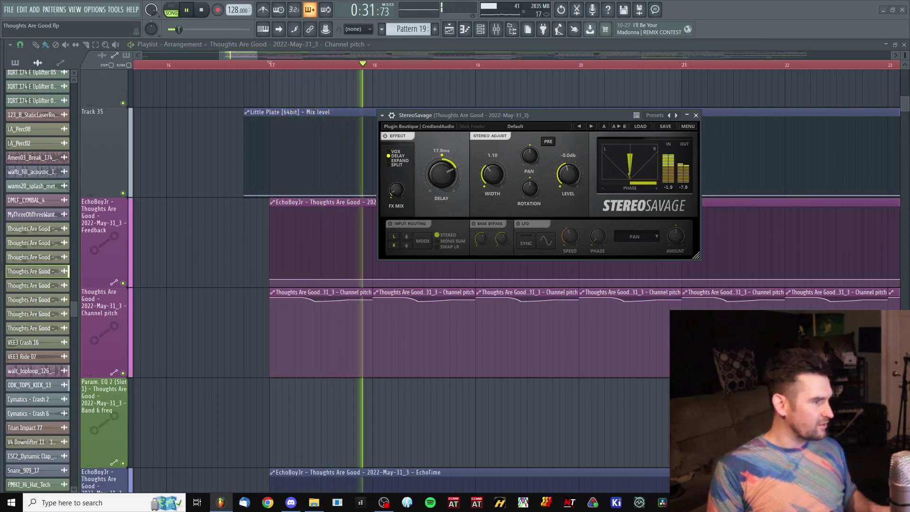
pyautogui.press('space')
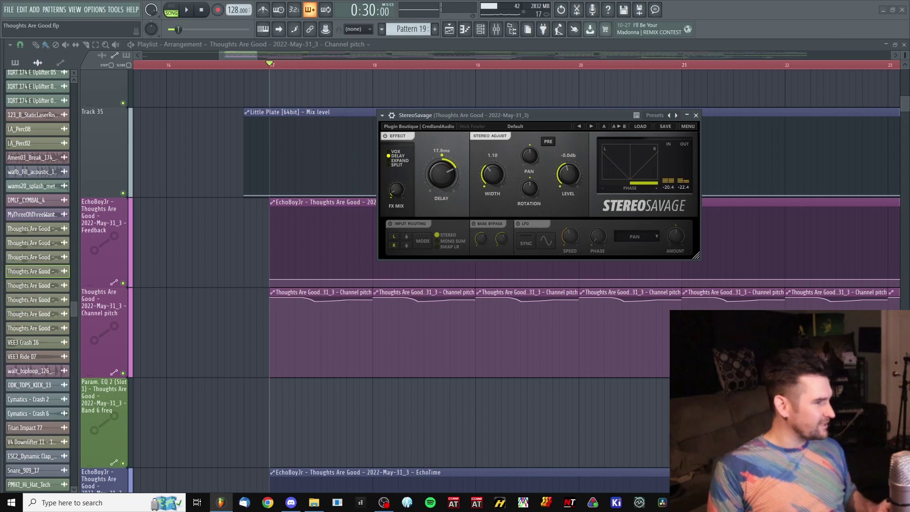
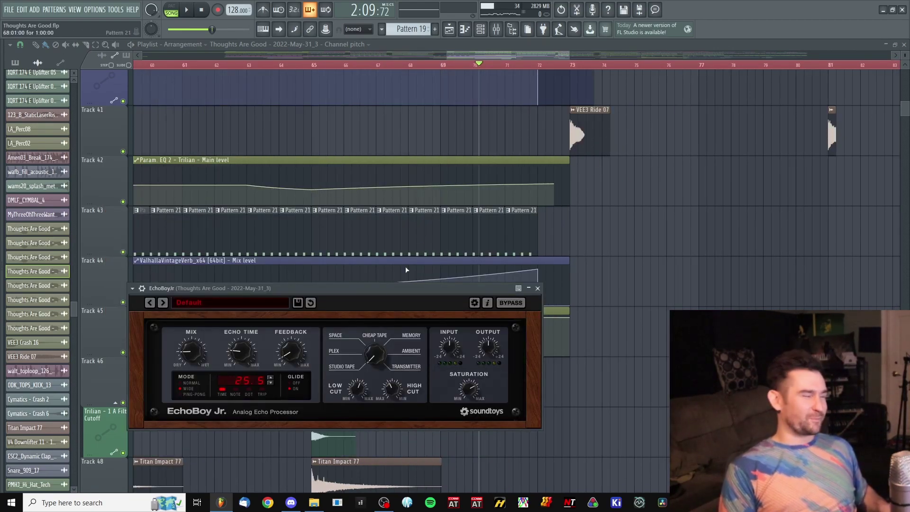
# Step: Audition the Thoughts Are Good clips from bar 70 while raising the EchoBoy Jr. mix, then close the effect
pyautogui.moveTo(384, 291); pyautogui.dragTo(473, 186)
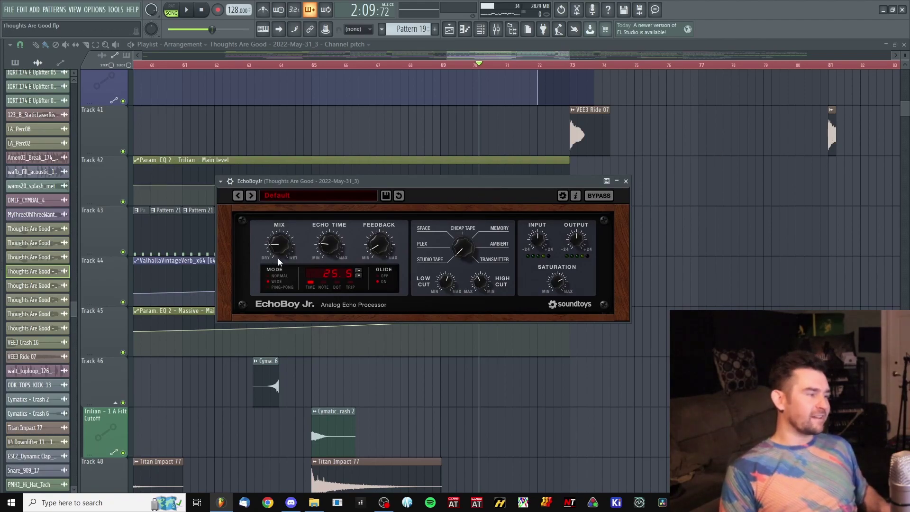
pyautogui.moveTo(325, 181); pyautogui.dragTo(513, 190)
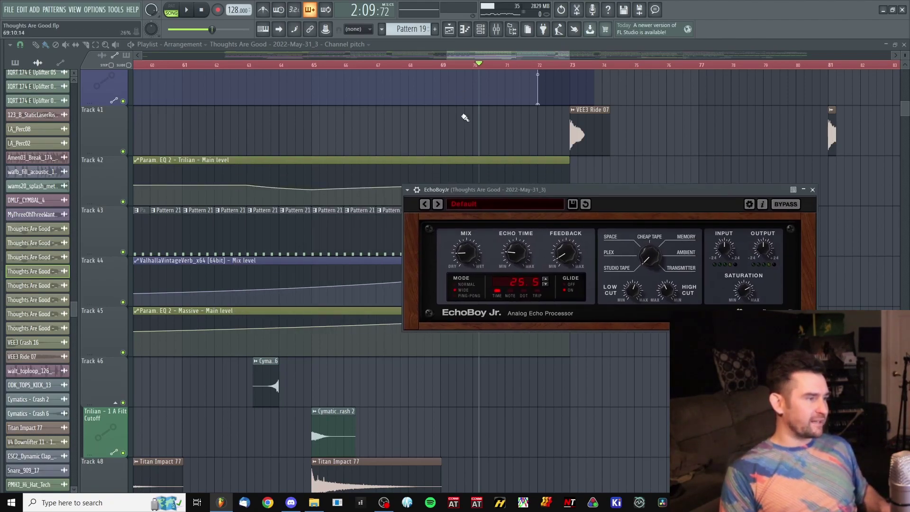
pyautogui.press('space')
pyautogui.moveTo(474, 259); pyautogui.dragTo(473, 236)
pyautogui.press('Escape')
pyautogui.press('space')
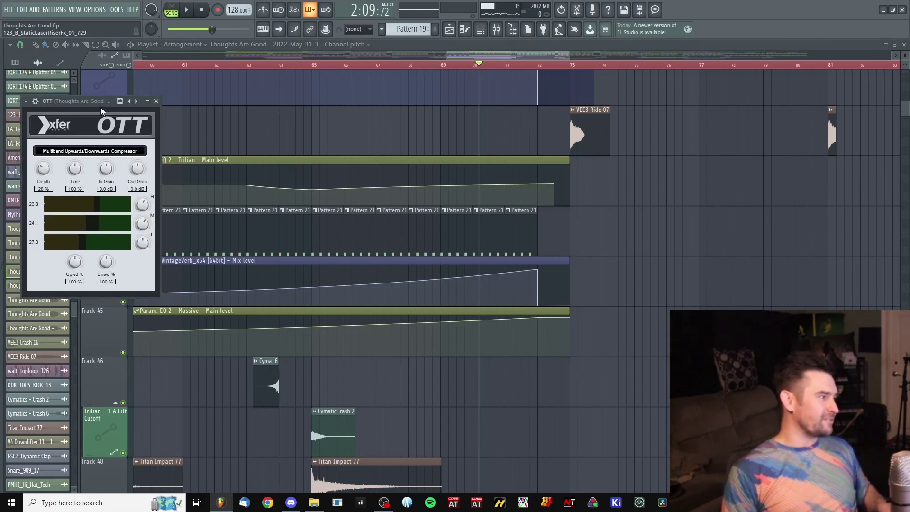
# Step: Move the OTT compressor window aside and audition the Thoughts Are Good clips from bar 70, then stop
pyautogui.moveTo(101, 110); pyautogui.dragTo(606, 119)
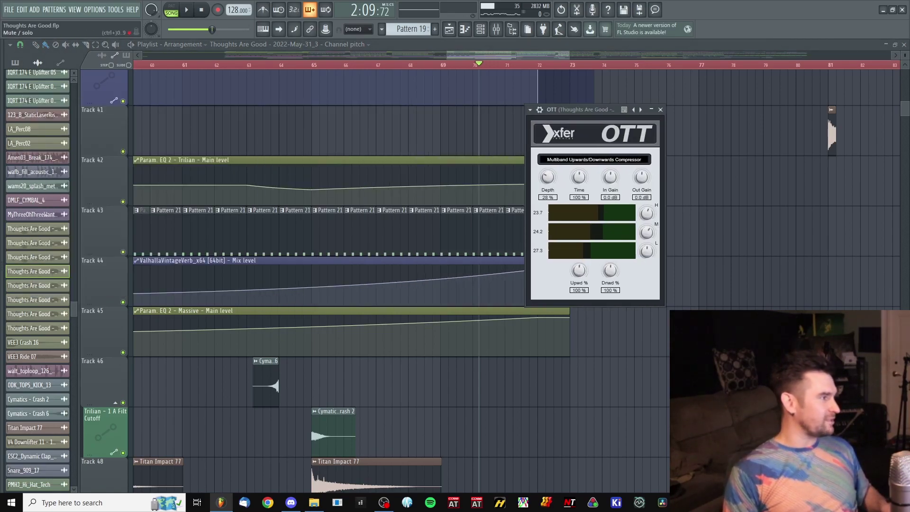
pyautogui.press('space')
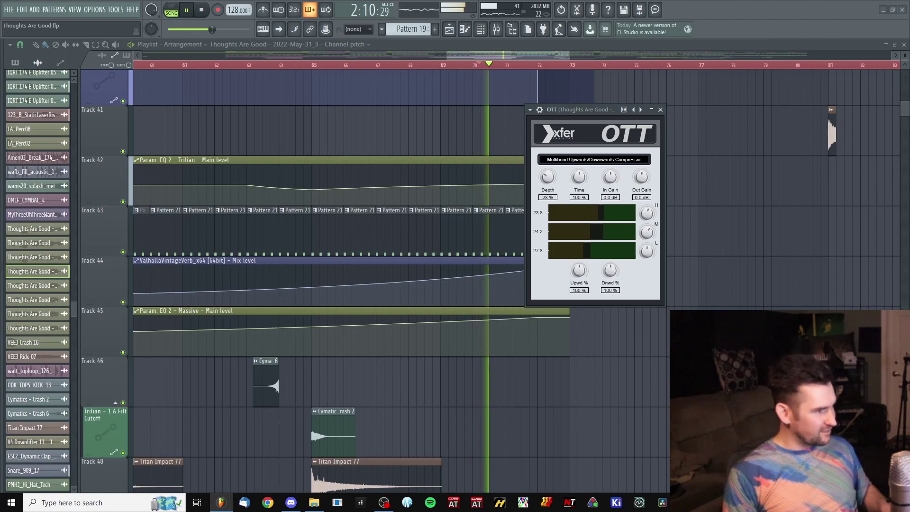
pyautogui.press('space')
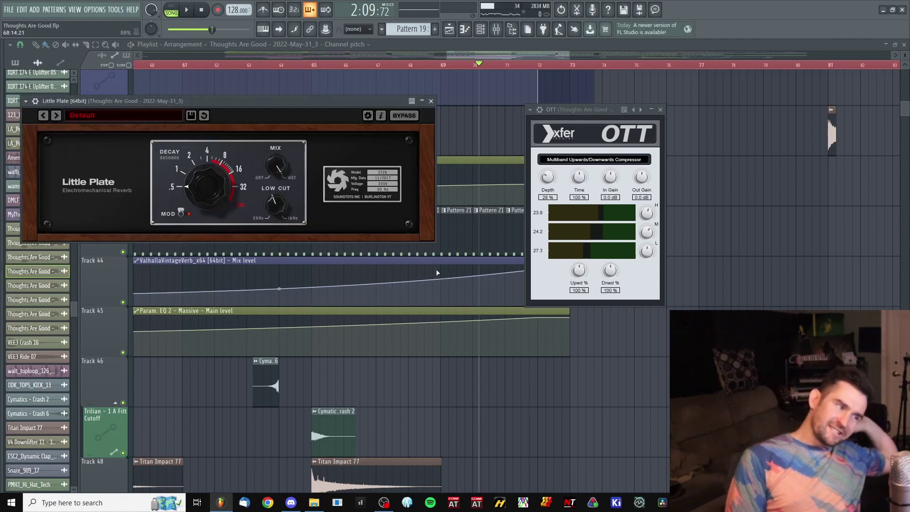
# Step: Close the Little Plate and OTT effect windows and briefly play the song from bar 70, then stop
pyautogui.press('F12')
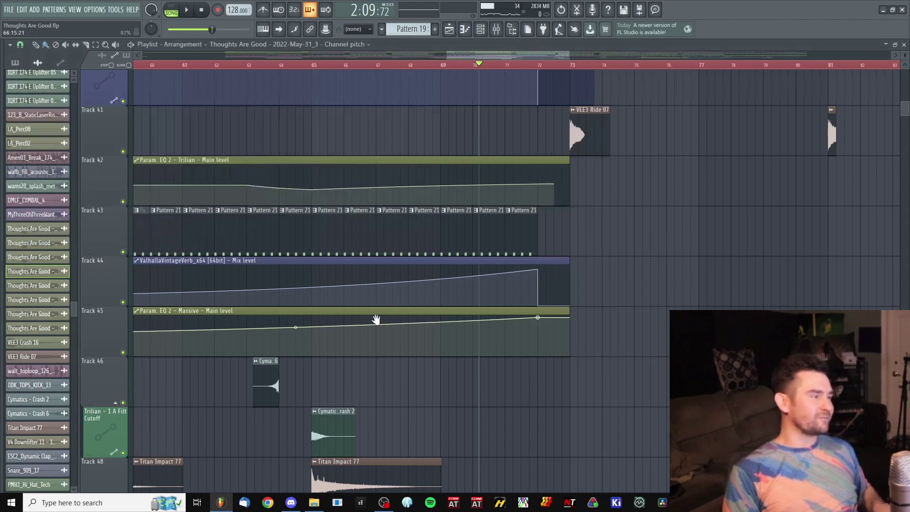
pyautogui.press('space')
pyautogui.press('space')
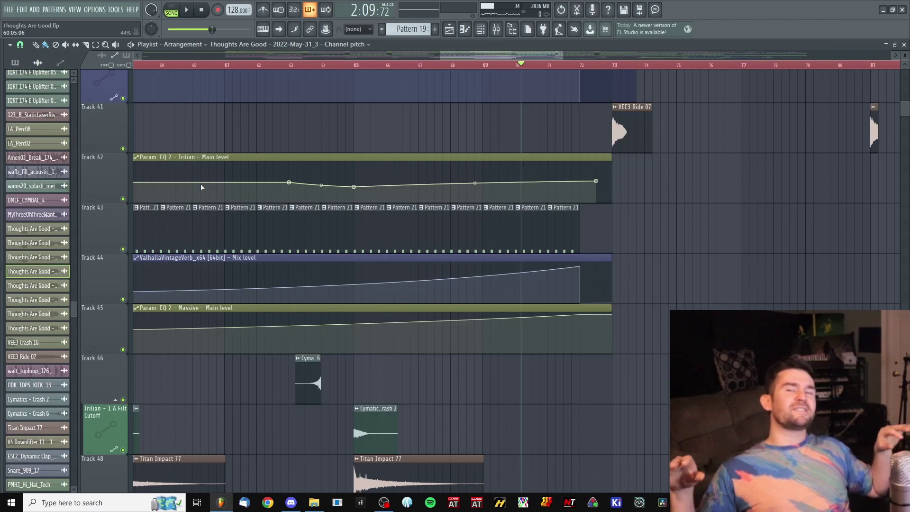
# Step: Play the song from bar 64 with the Thoughts Are Good FabFilter Pro-DS window open, then stop
pyautogui.click(1, 180)
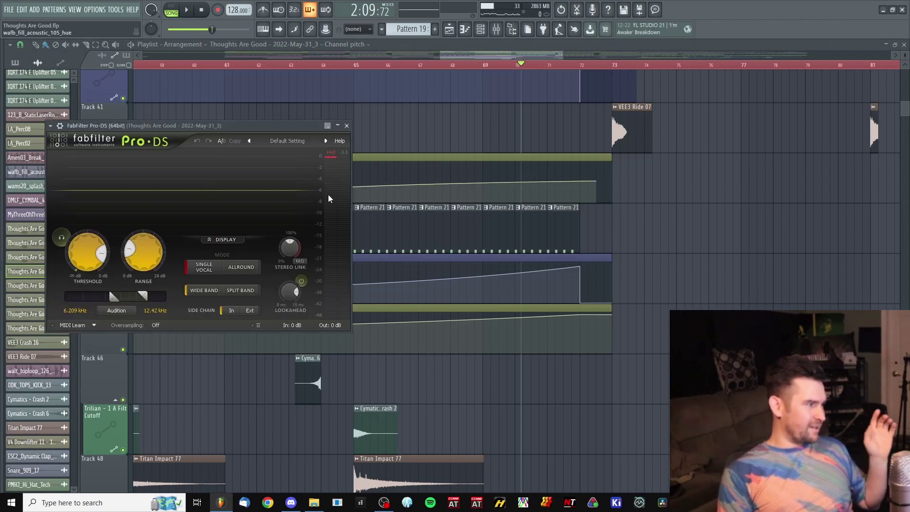
pyautogui.moveTo(234, 127); pyautogui.dragTo(549, 113)
pyautogui.press('Escape')
pyautogui.scroll(-1, 727, 265)
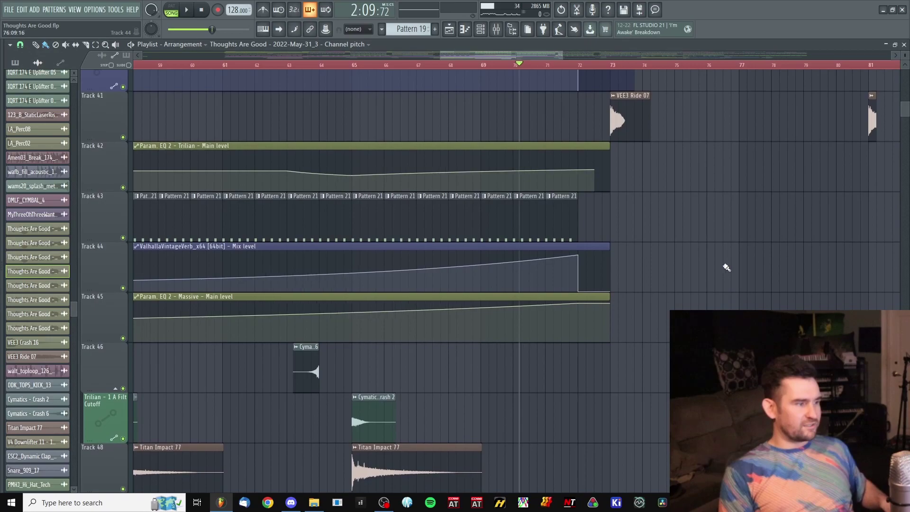
pyautogui.scroll(-5, 715, 246)
pyautogui.scroll(-2, 664, 162)
pyautogui.click(589, 67)
pyautogui.press('Tab')
pyautogui.press('Tab')
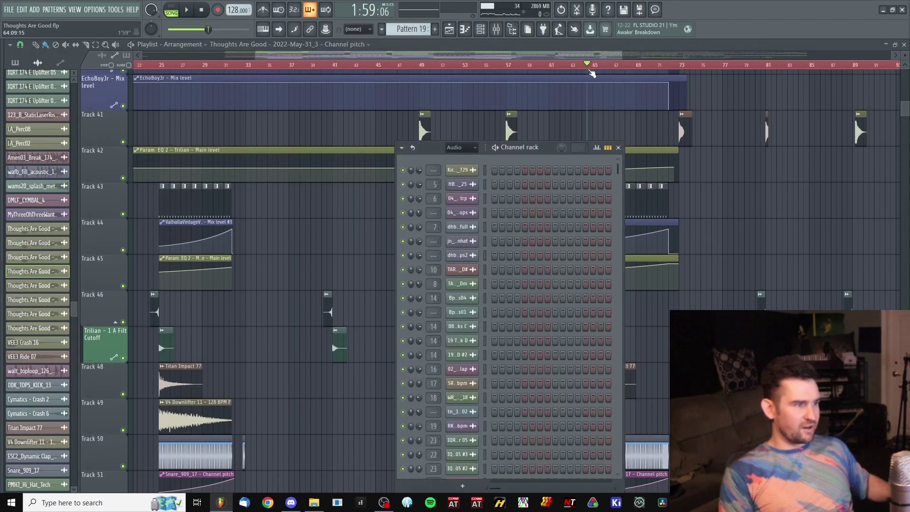
pyautogui.press('space')
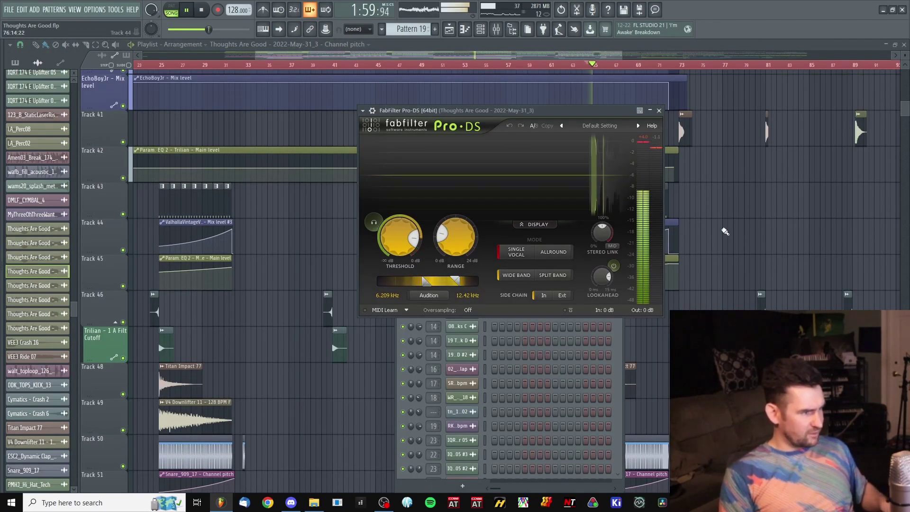
pyautogui.press('space')
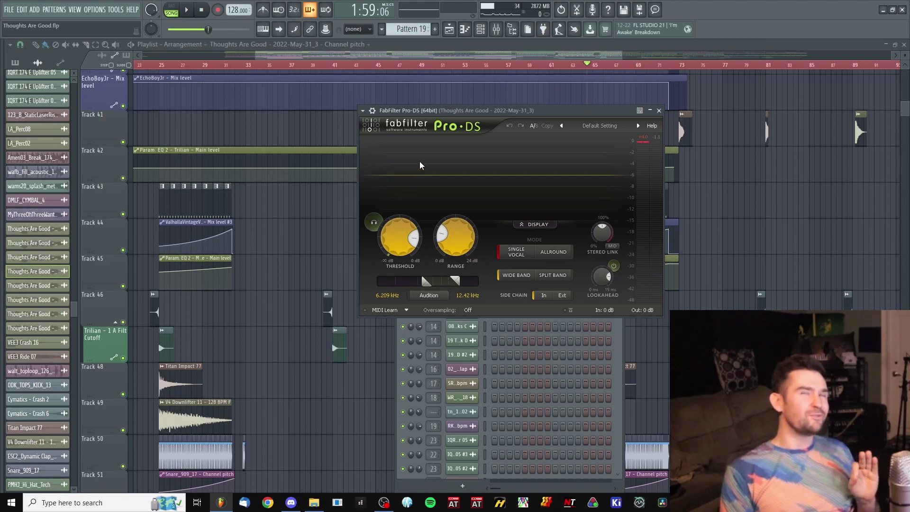
# Step: Replay the passage from bar 64 with Pro-DS in view, then check its threshold and range values
pyautogui.moveTo(457, 113); pyautogui.dragTo(554, 113)
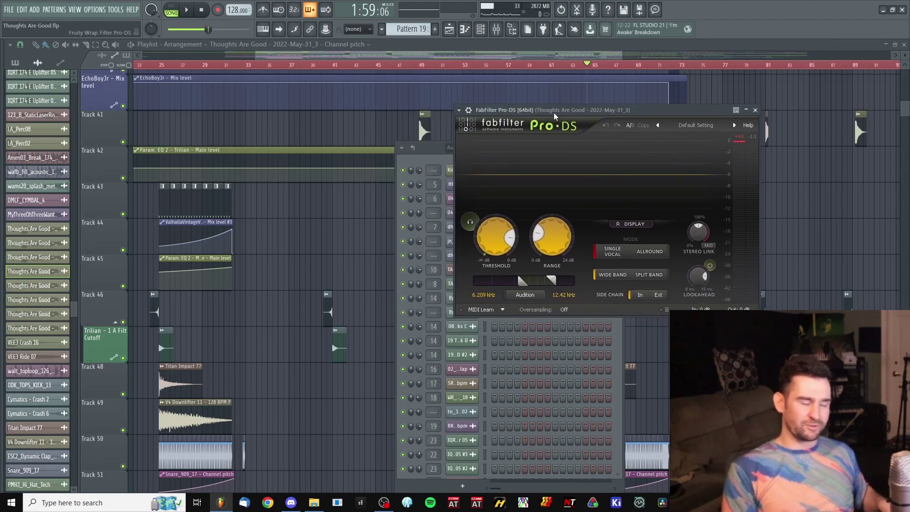
pyautogui.press('space')
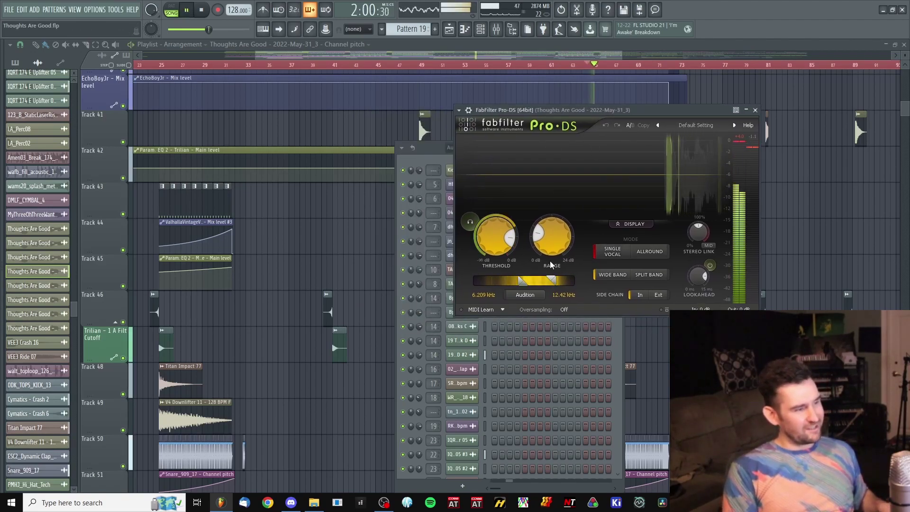
pyautogui.press('space')
pyautogui.moveTo(521, 242)
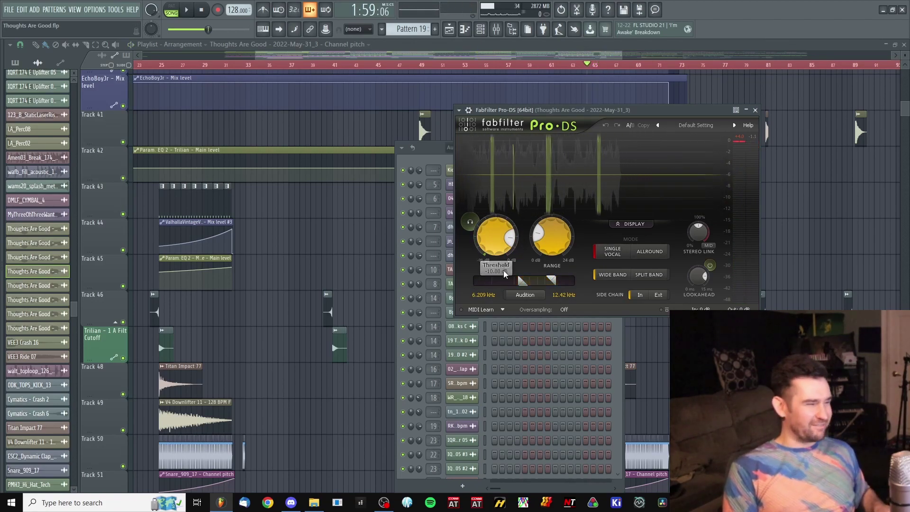
pyautogui.moveTo(555, 251)
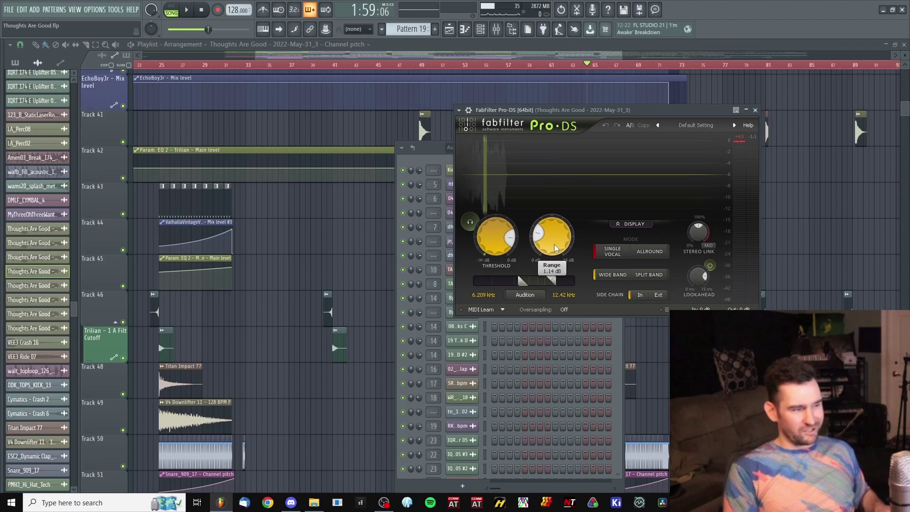
# Step: Audition exaggerated Pro-DS de-essing with a much higher range and a threshold of -24.24 dB, then stop and undo the changes
pyautogui.press('space')
pyautogui.moveTo(554, 244); pyautogui.dragTo(497, 256)
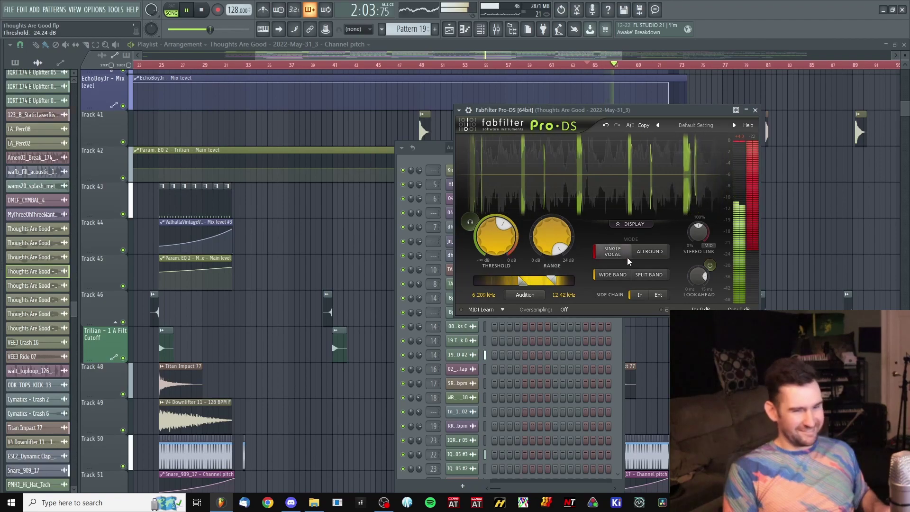
pyautogui.press('space')
pyautogui.hotkey('ctrl', 'z')
pyautogui.hotkey('ctrl', 'z')
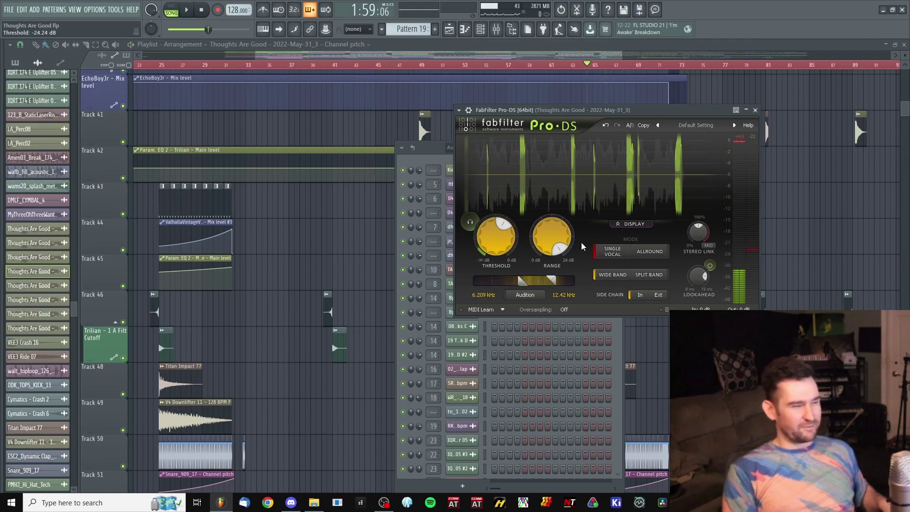
pyautogui.hotkey('ctrl', 'z')
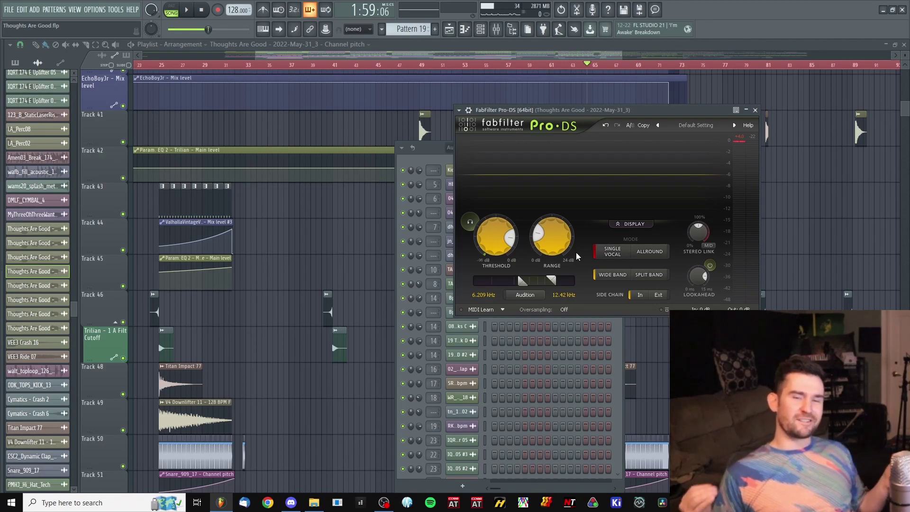
# Step: Close the Pro-DS window and the channel rack
pyautogui.moveTo(558, 111); pyautogui.dragTo(377, 115)
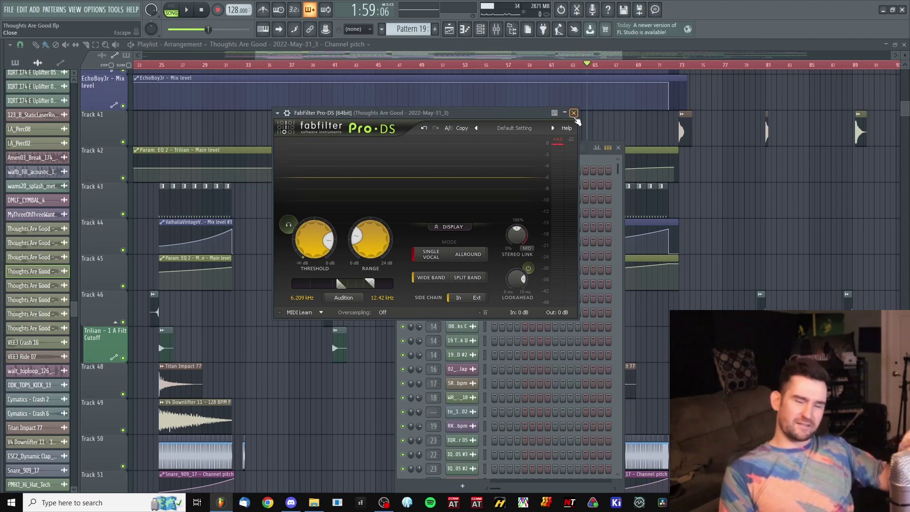
pyautogui.click(574, 114)
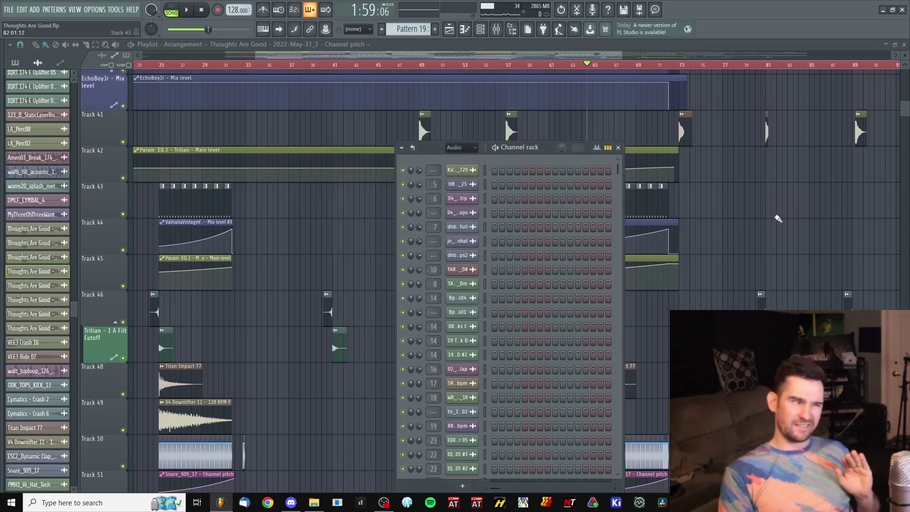
pyautogui.press('F6')
# Step: Examine the automation, crash, impact, downlifter and snare build clips on tracks 41 to 55 around bars 57 to 73
pyautogui.scroll(-3, 772, 219)
pyautogui.hscroll(4, 687, 216)
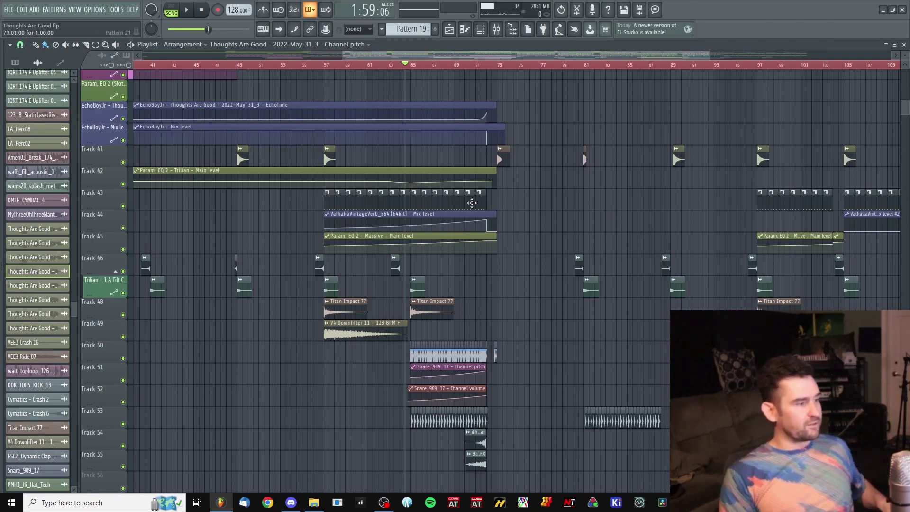
pyautogui.scroll(1, 491, 179)
pyautogui.scroll(3, 371, 234)
pyautogui.scroll(-2, 630, 136)
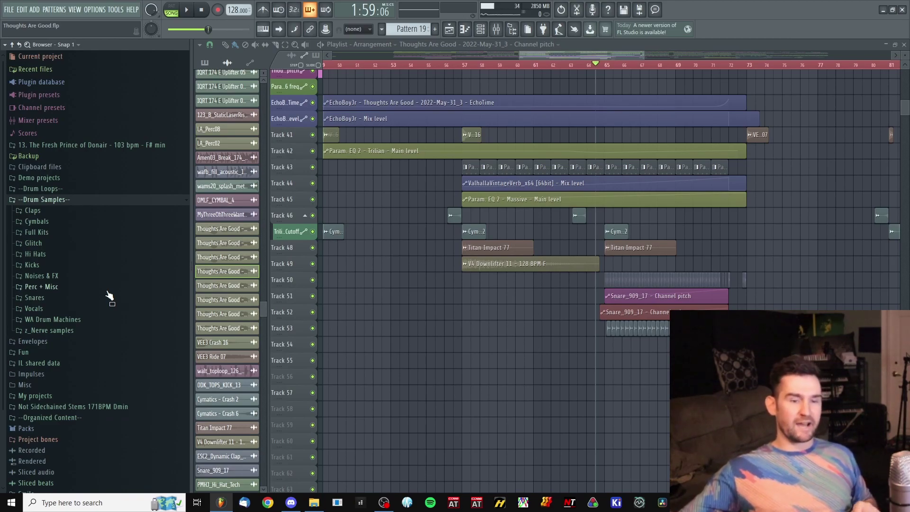
pyautogui.scroll(5, 732, 250)
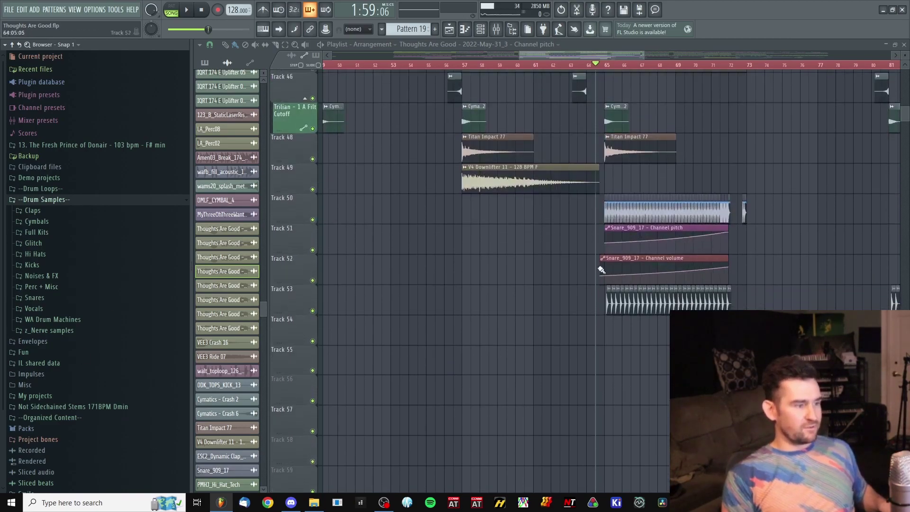
pyautogui.scroll(-4, 588, 199)
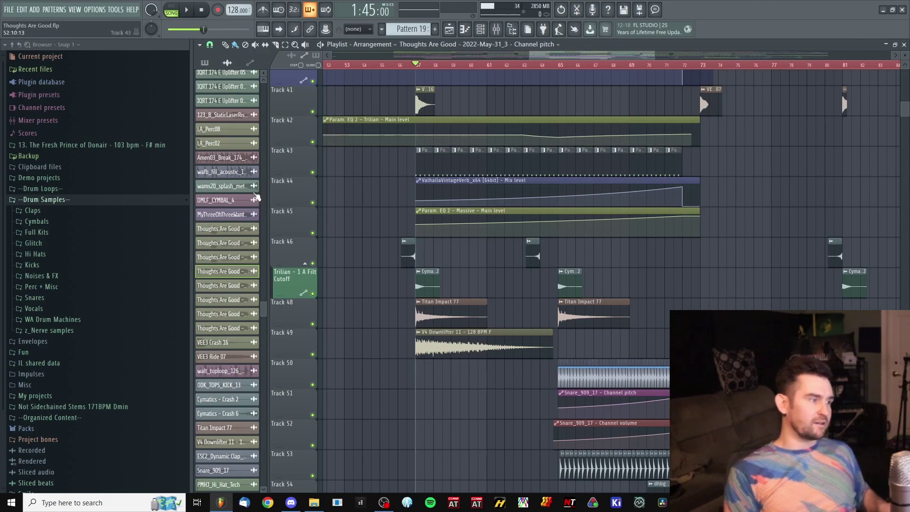
# Step: Inspect the Massive synth of Pattern 21, then close it and audition the soloed tracks 43 to 45 from bar 57
pyautogui.scroll(-2, 307, 191)
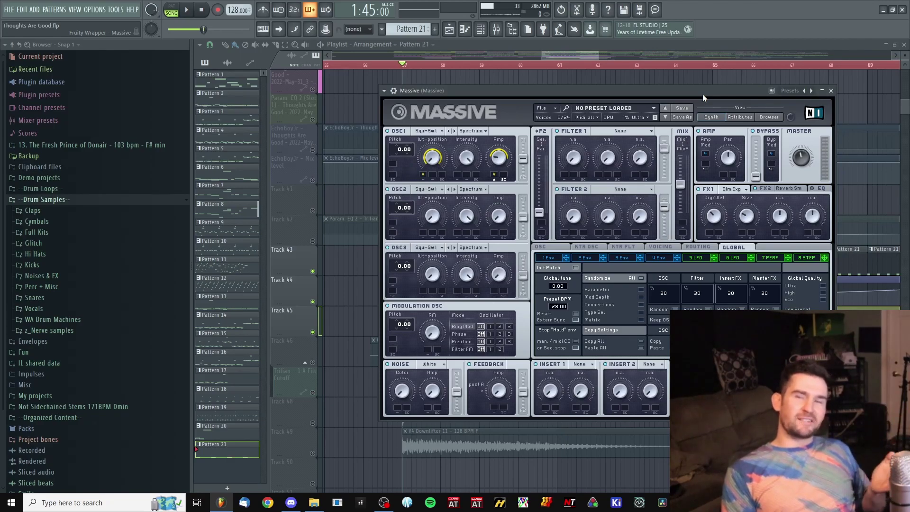
pyautogui.moveTo(700, 89); pyautogui.dragTo(797, 136)
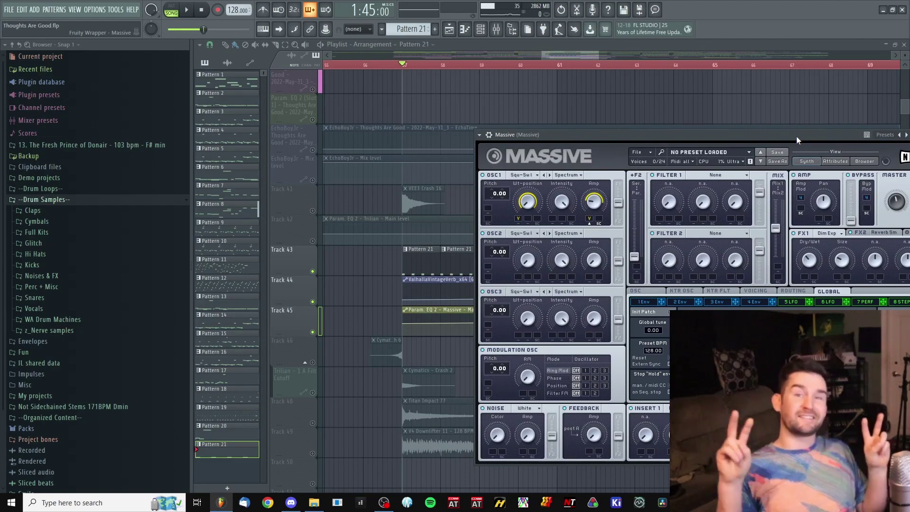
pyautogui.press('Escape')
pyautogui.press('space')
pyautogui.scroll(-3, 571, 237)
pyautogui.moveTo(735, 306); pyautogui.dragTo(665, 264)
pyautogui.scroll(3, 665, 300)
pyautogui.scroll(-3, 654, 294)
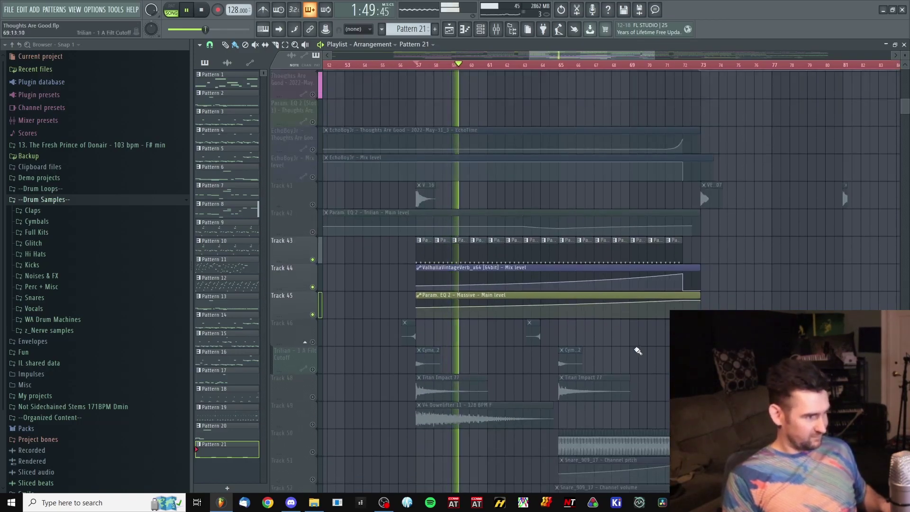
pyautogui.press('space')
# Step: Locate the IQRT 174 E Uplifter 05 #3 clip at bar 65 and unmute its track 12
pyautogui.scroll(-2, 605, 356)
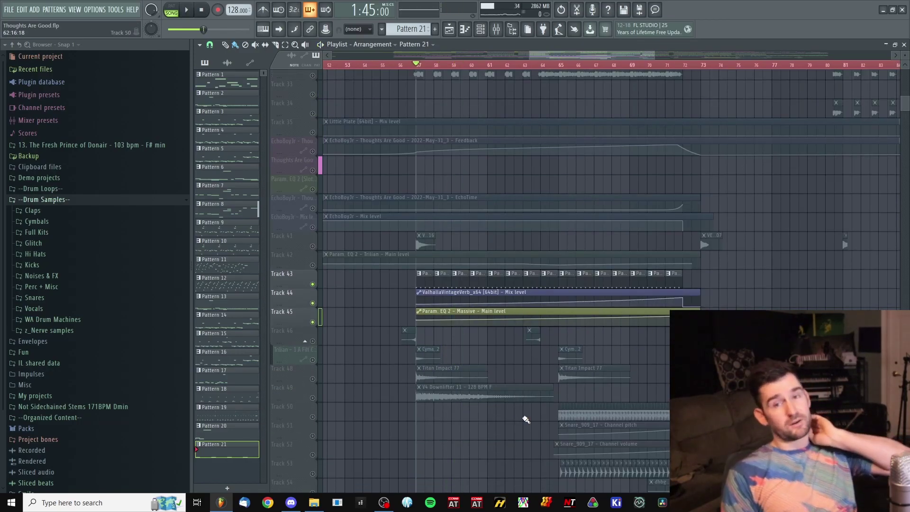
pyautogui.scroll(4, 489, 370)
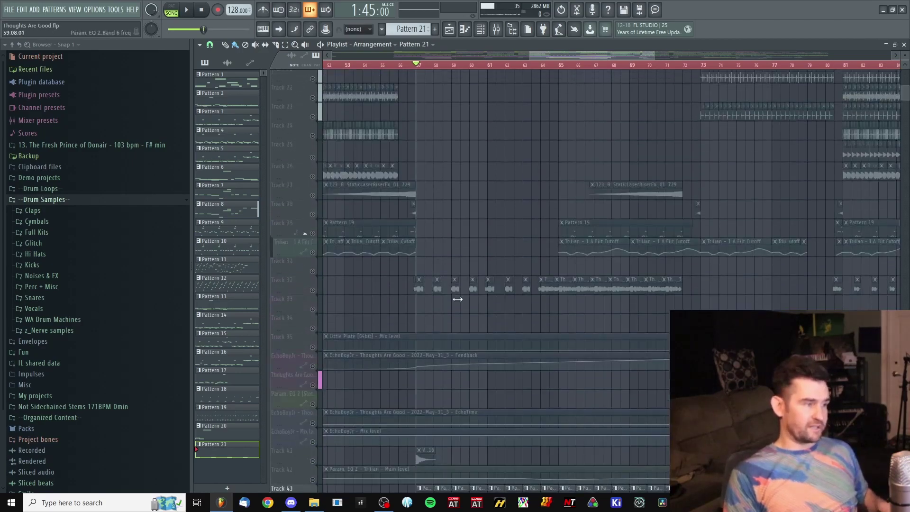
pyautogui.scroll(3, 457, 286)
pyautogui.scroll(1, 472, 330)
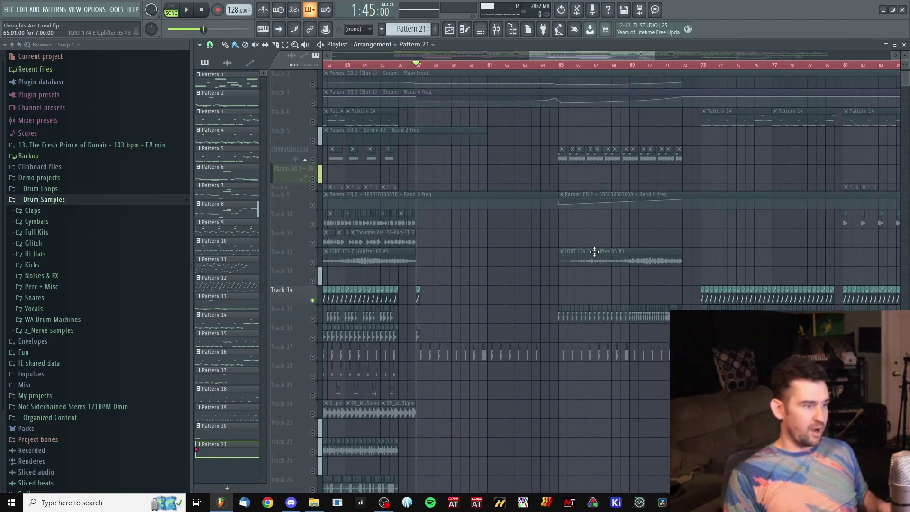
pyautogui.keyDown('ctrl'); pyautogui.scroll(2, 360, 246); pyautogui.keyUp('ctrl')
pyautogui.click(312, 262)
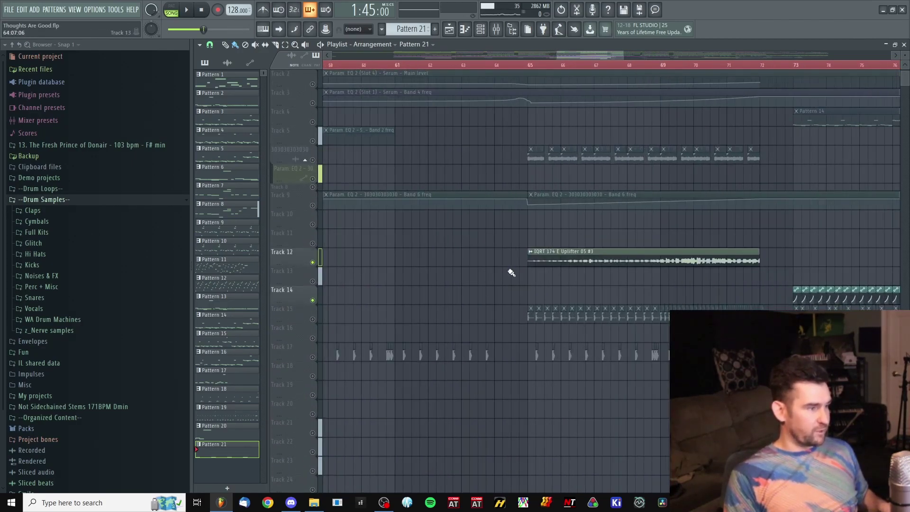
# Step: Unmute the crash, impact, downlifter and snare build tracks 46 to 54 and audition them with tracks 43 to 45 near bar 65
pyautogui.scroll(-2, 454, 187)
pyautogui.scroll(-10, 558, 279)
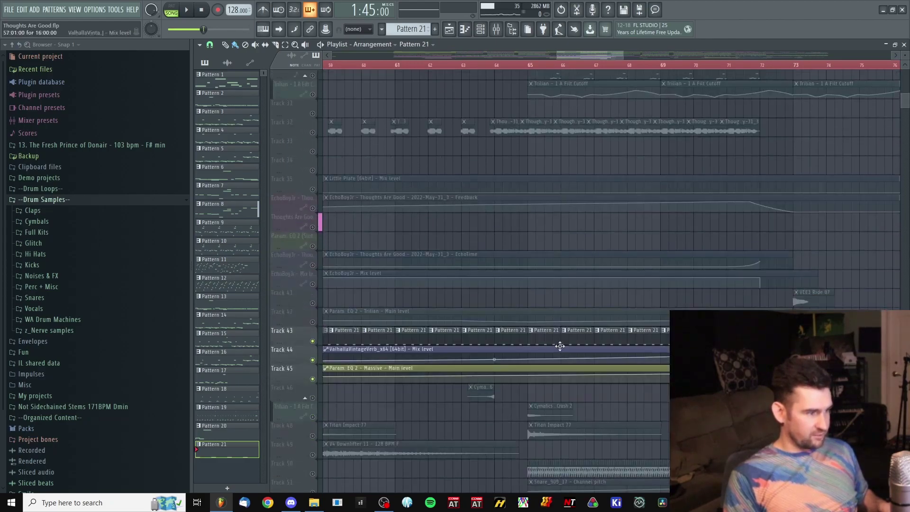
pyautogui.scroll(-2, 558, 279)
pyautogui.hscroll(-4, 495, 251)
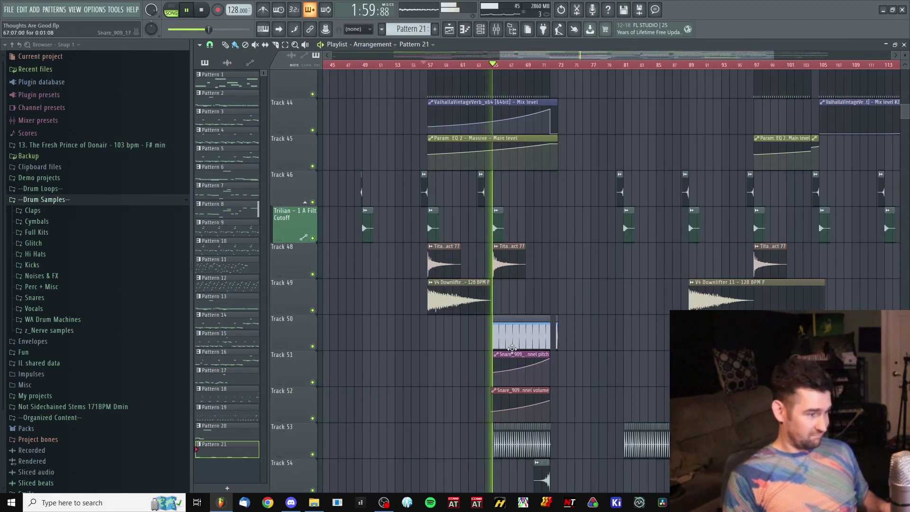
pyautogui.scroll(3, 512, 349)
pyautogui.scroll(-1, 554, 337)
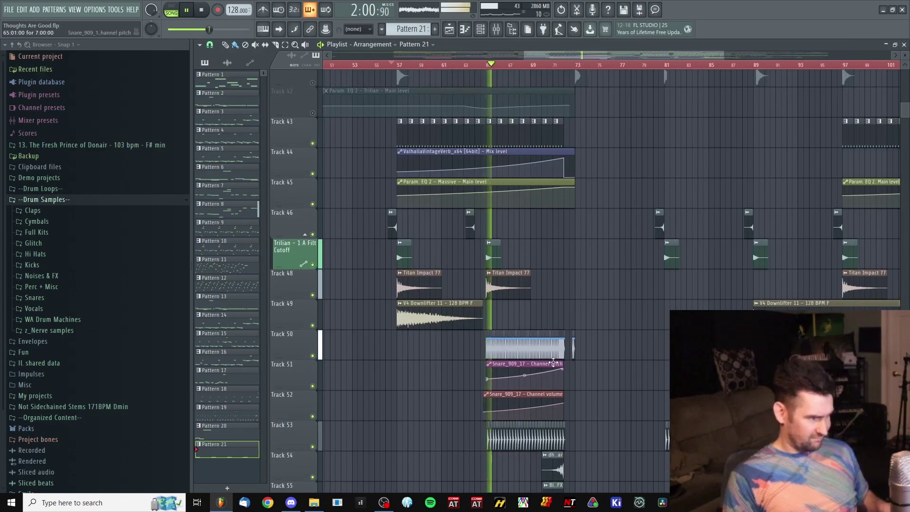
# Step: Unmute track 15 during playback, listen to the build-up past bar 70, then stop and unmute all tracks
pyautogui.scroll(6, 493, 377)
pyautogui.scroll(8, 617, 429)
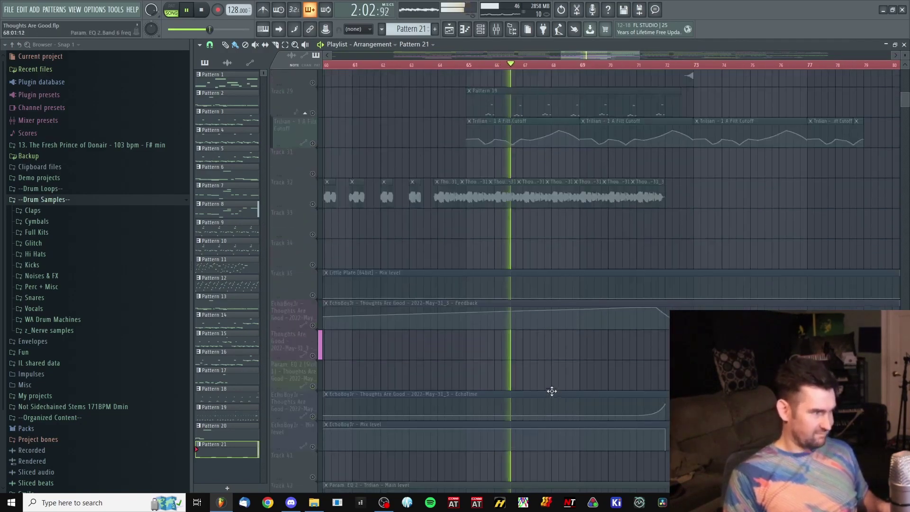
pyautogui.scroll(2, 525, 319)
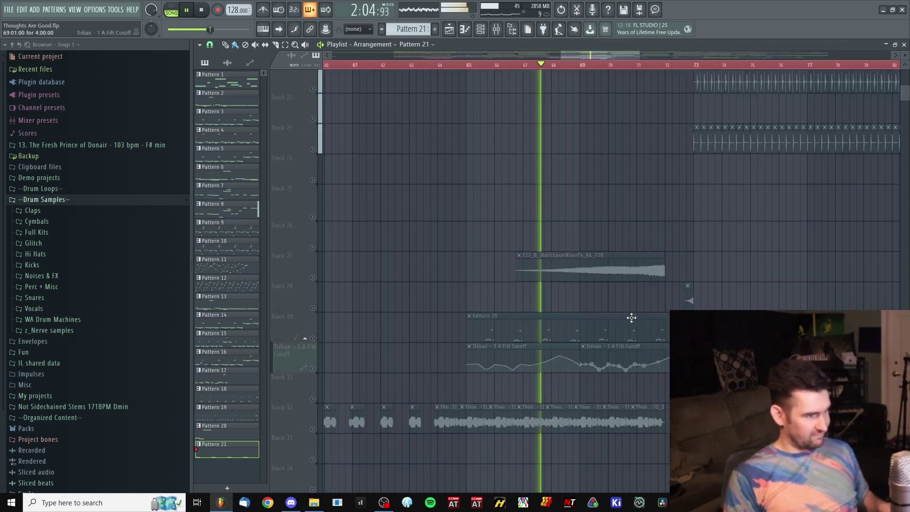
pyautogui.scroll(6, 640, 386)
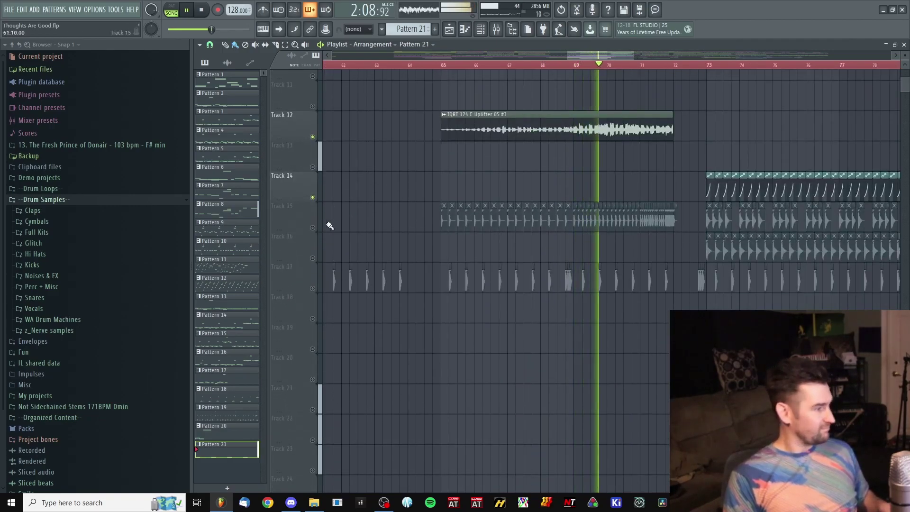
pyautogui.click(312, 228)
pyautogui.scroll(2, 659, 273)
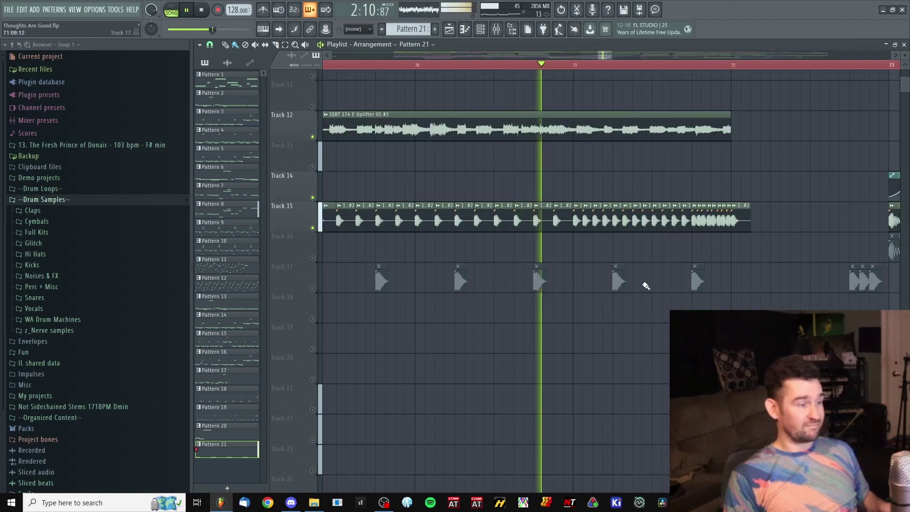
pyautogui.scroll(2, 659, 275)
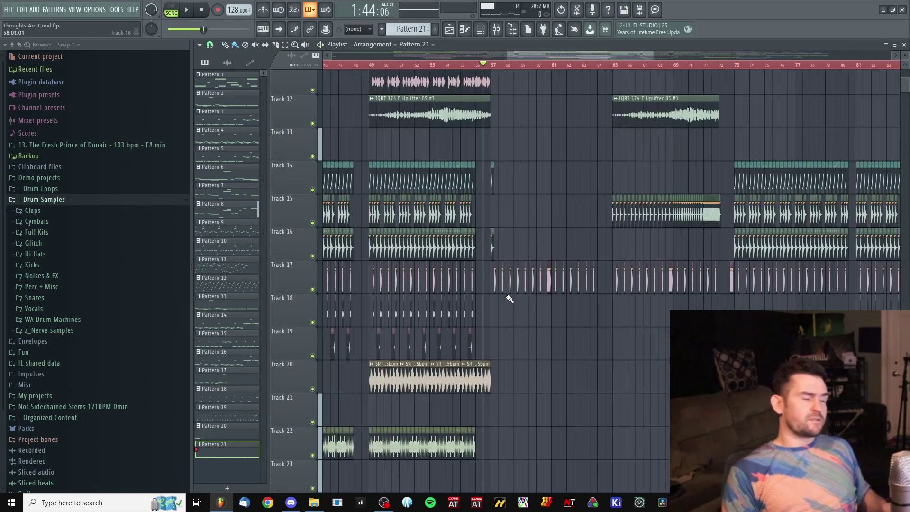
# Step: Examine the EchoBoyJr, ValhallaVintageVerb, EQ automation and build-up effect clips on tracks 35 to 57, including their placement across the whole arrangement
pyautogui.scroll(-10, 510, 298)
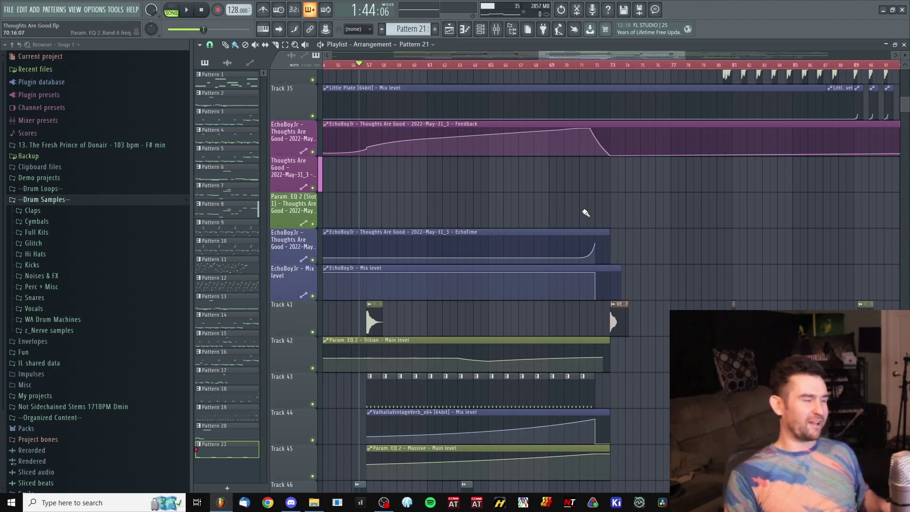
pyautogui.scroll(-3, 632, 390)
pyautogui.scroll(-6, 633, 390)
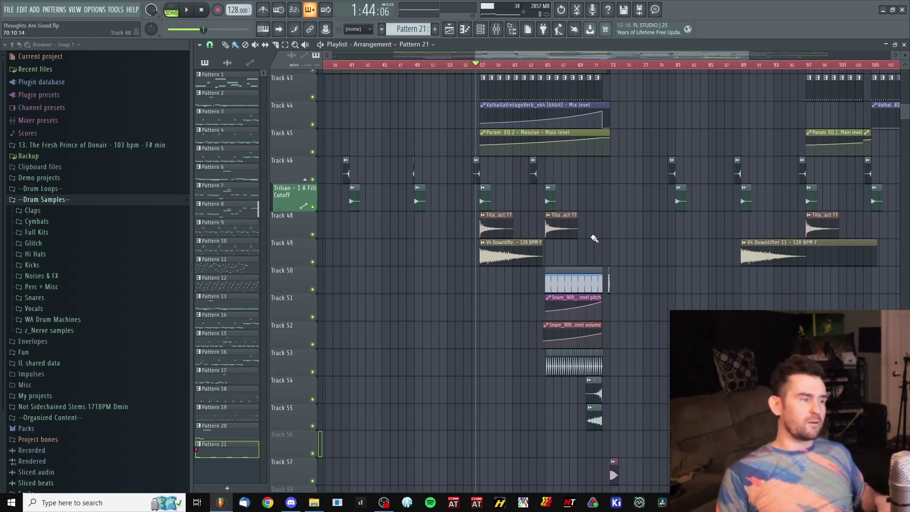
pyautogui.scroll(-3, 594, 239)
pyautogui.scroll(-3, 616, 234)
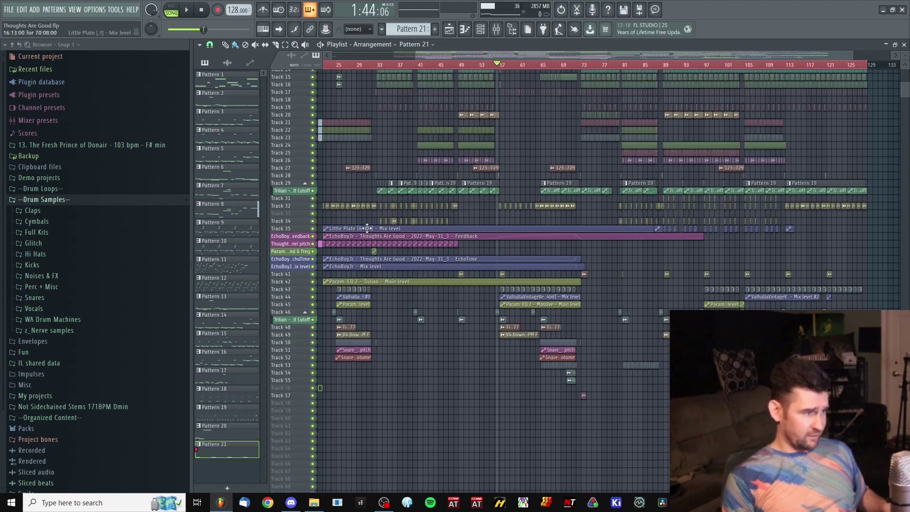
pyautogui.scroll(5, 500, 232)
pyautogui.scroll(-4, 527, 244)
pyautogui.scroll(5, 541, 233)
pyautogui.scroll(3, 536, 228)
# Step: Play the full arrangement through the transition into bar 73 and look over the drop's clips
pyautogui.click(496, 65)
pyautogui.moveTo(606, 173); pyautogui.dragTo(603, 331)
pyautogui.press('space')
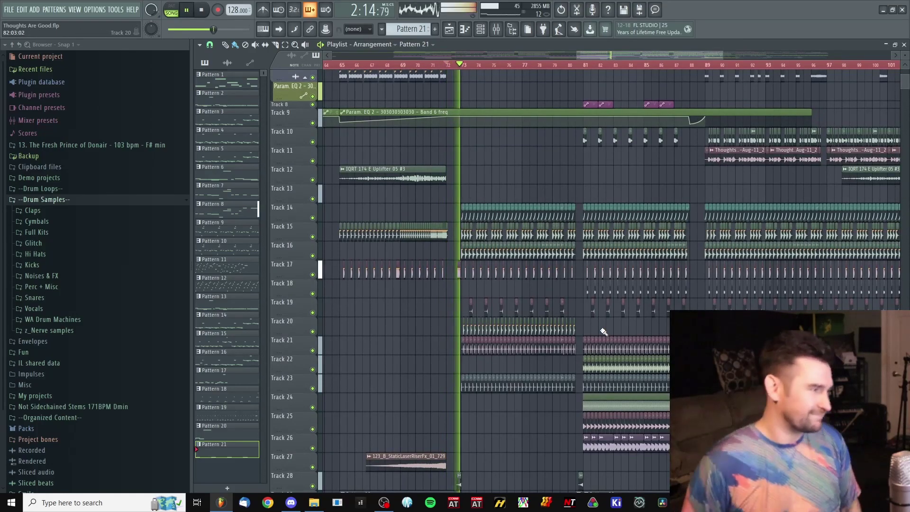
pyautogui.scroll(-4, 600, 327)
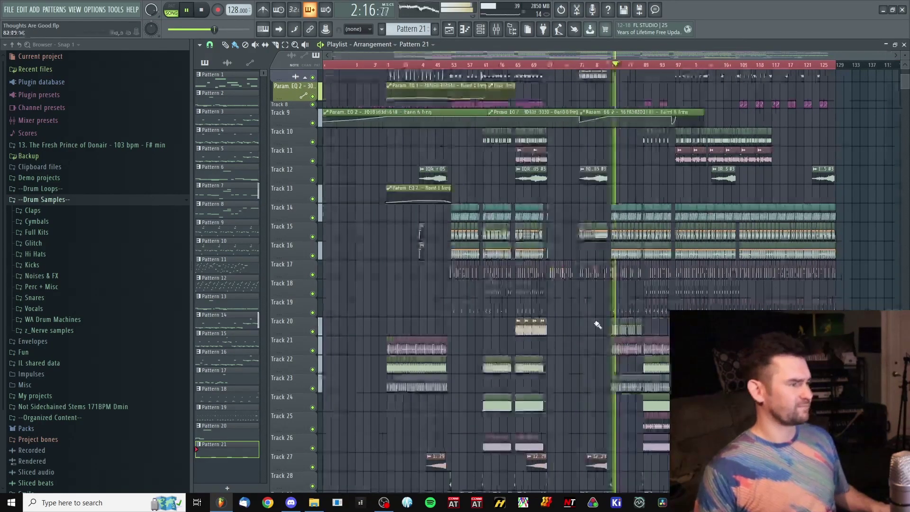
pyautogui.moveTo(597, 325); pyautogui.dragTo(597, 335)
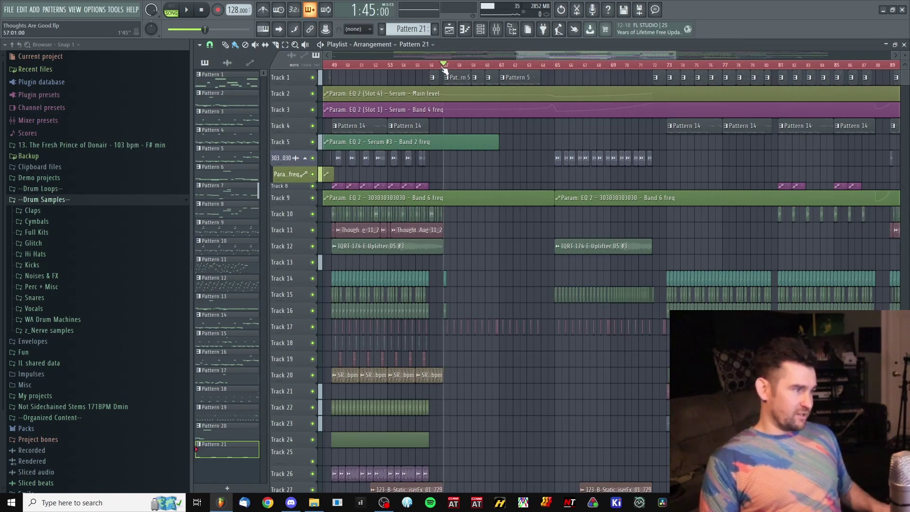
# Step: Play the full mix of the break from bar 57 while reviewing tracks 1 to 29, then stop playback
pyautogui.press('space')
pyautogui.scroll(3, 525, 162)
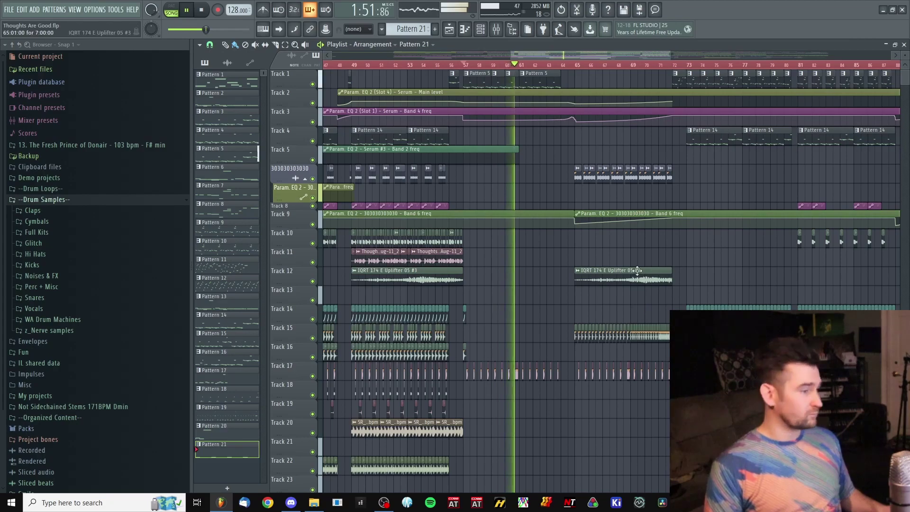
pyautogui.scroll(-5, 598, 260)
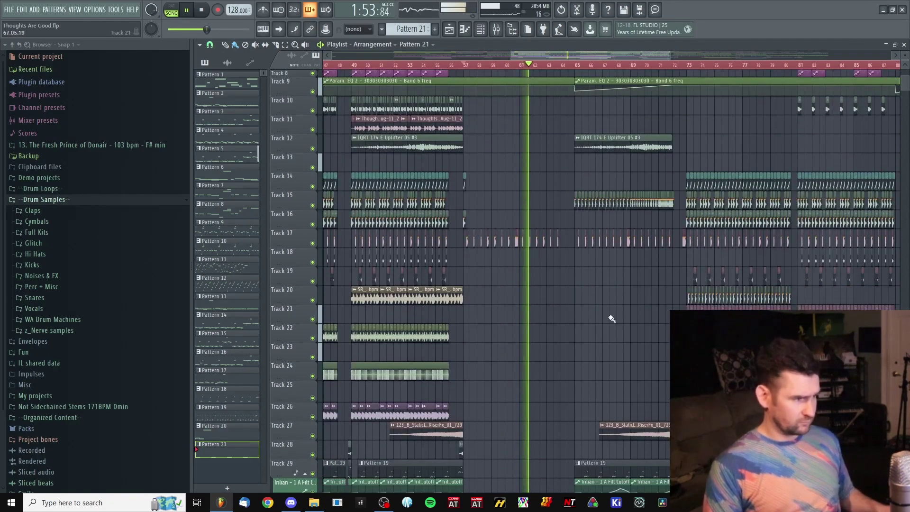
pyautogui.press('space')
pyautogui.scroll(5, 533, 230)
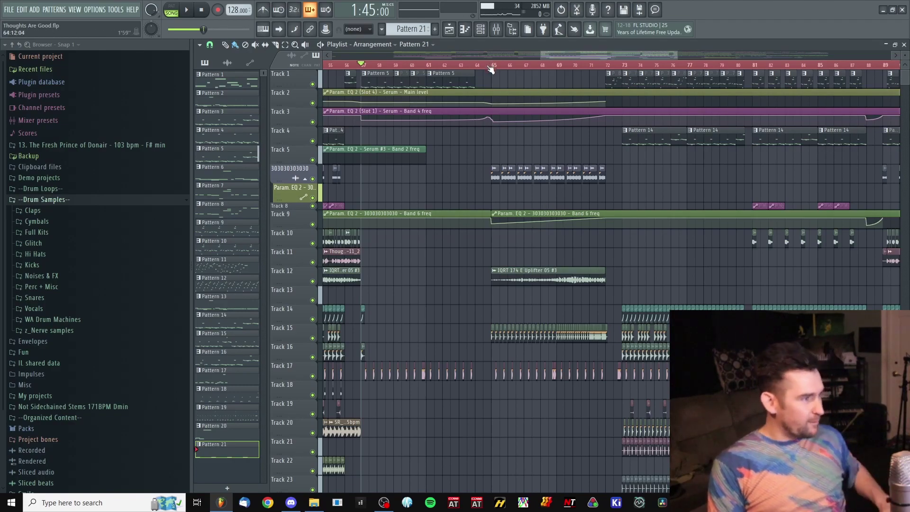
# Step: Play the full mix of the build-up from bar 65 while following the clips on tracks 1 to 14
pyautogui.scroll(4, 542, 184)
pyautogui.scroll(4, 575, 265)
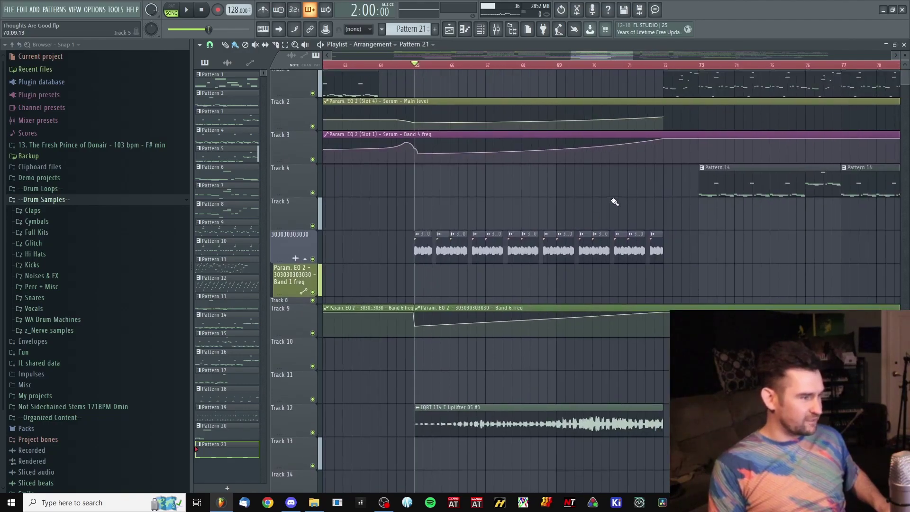
pyautogui.press('space')
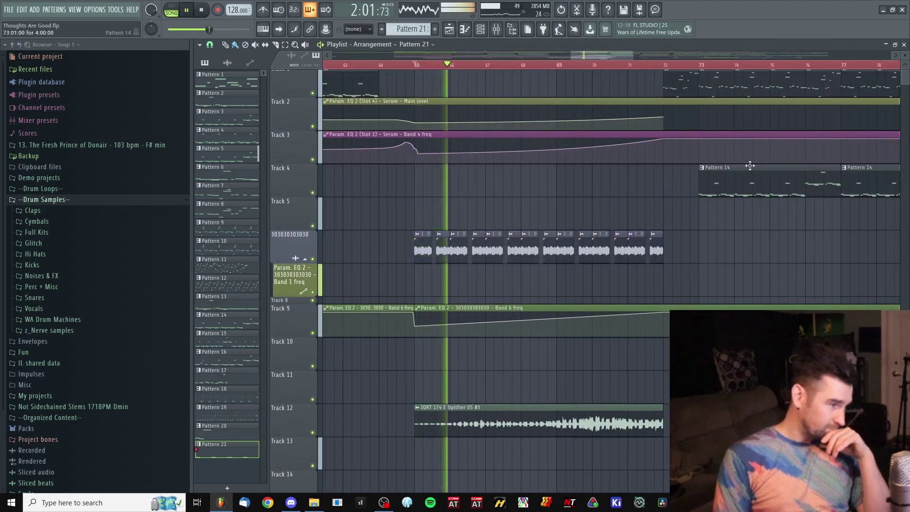
pyautogui.moveTo(604, 197); pyautogui.dragTo(596, 202)
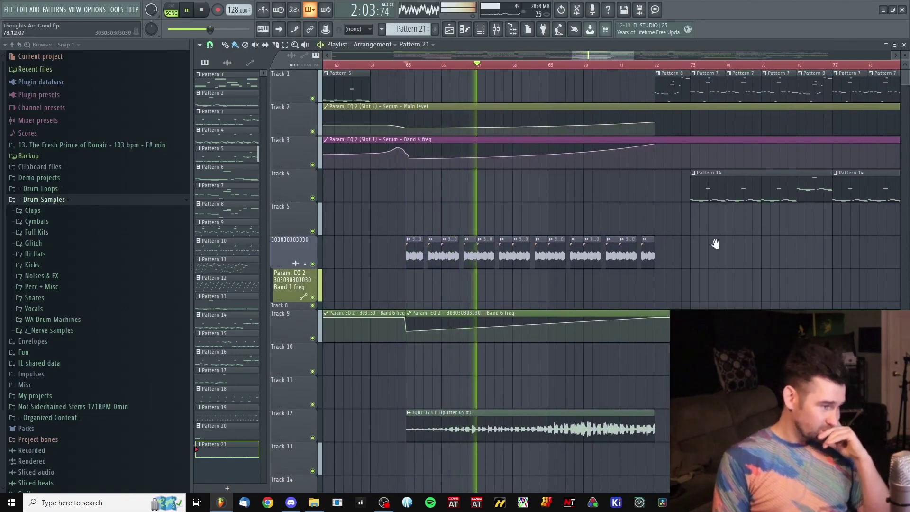
pyautogui.scroll(-5, 664, 308)
pyautogui.scroll(5, 711, 308)
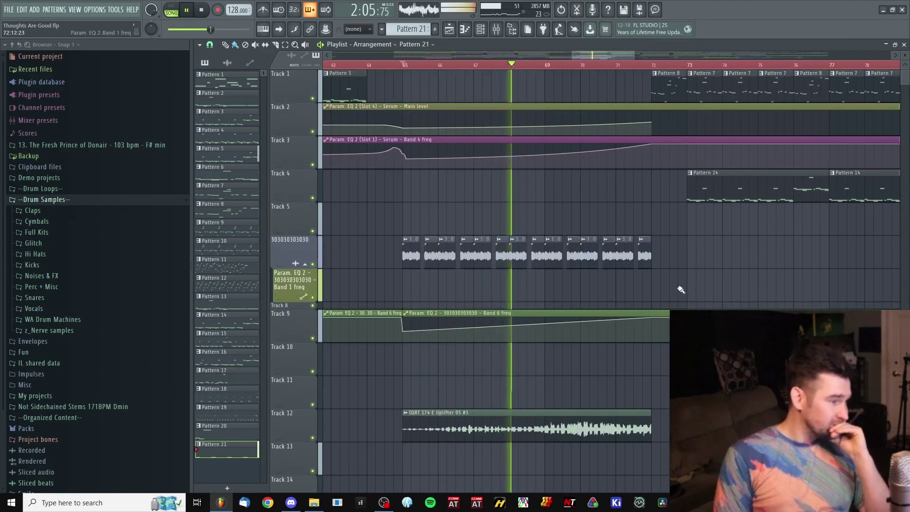
pyautogui.doubleClick(566, 239)
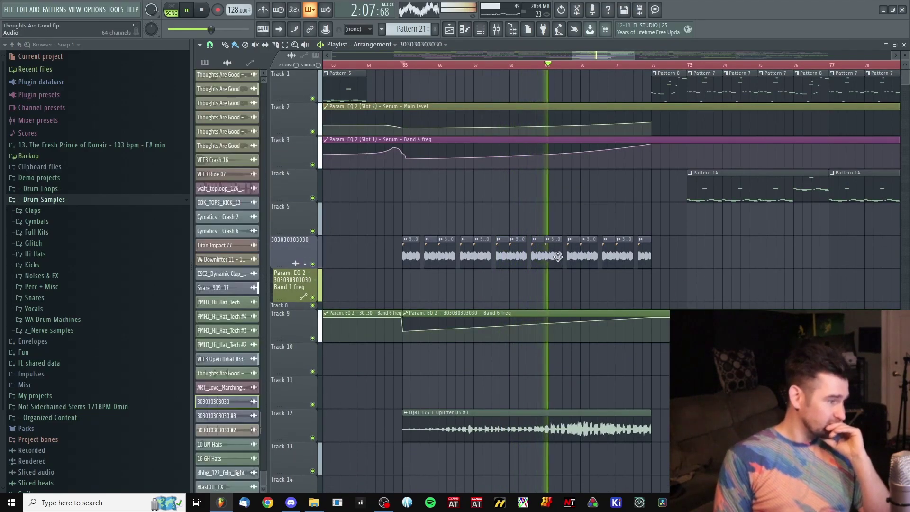
pyautogui.click(473, 101)
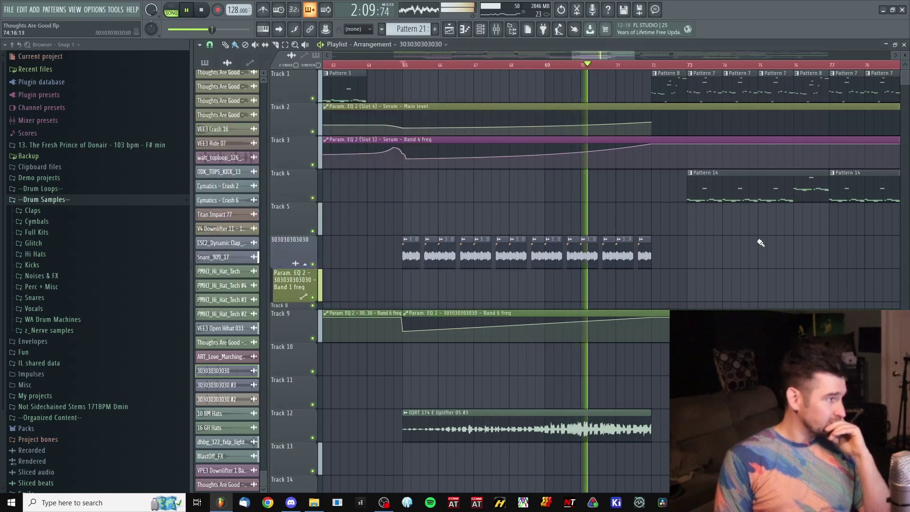
pyautogui.scroll(3, 714, 237)
pyautogui.scroll(-2, 715, 252)
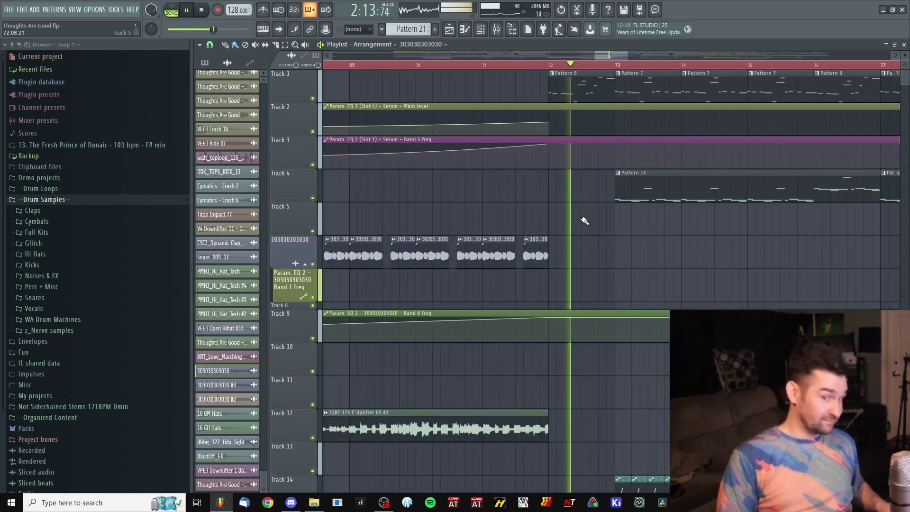
pyautogui.press('space')
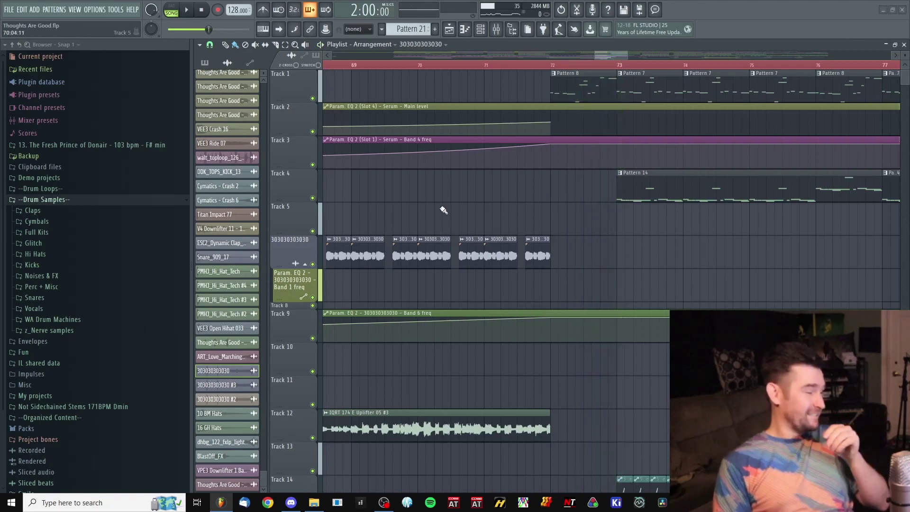
pyautogui.hscroll(-3, 534, 141)
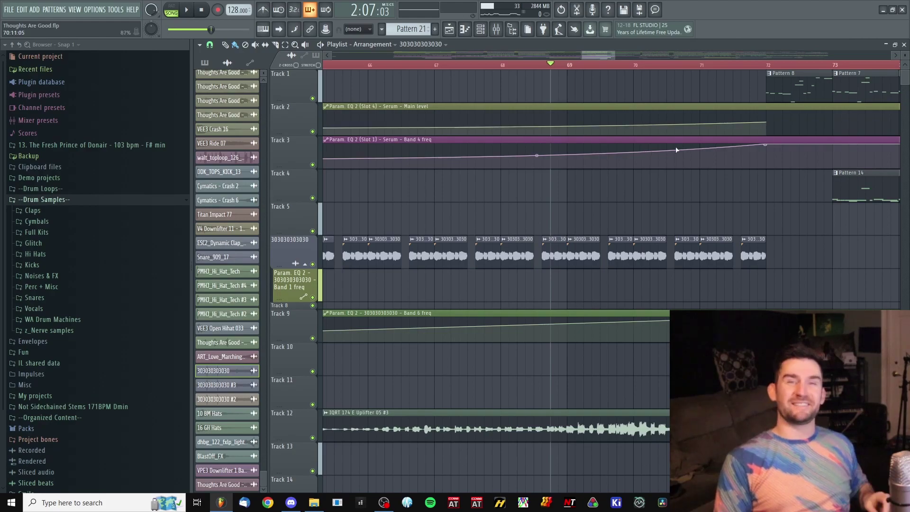
pyautogui.hscroll(2, 655, 198)
pyautogui.press('space')
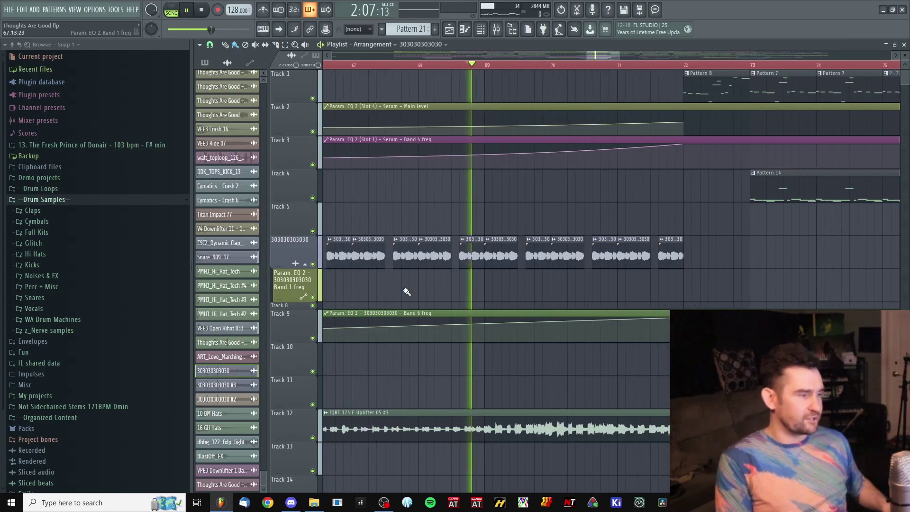
pyautogui.keyDown('ctrl'); pyautogui.click(313, 264); pyautogui.keyUp('ctrl')
pyautogui.press('space')
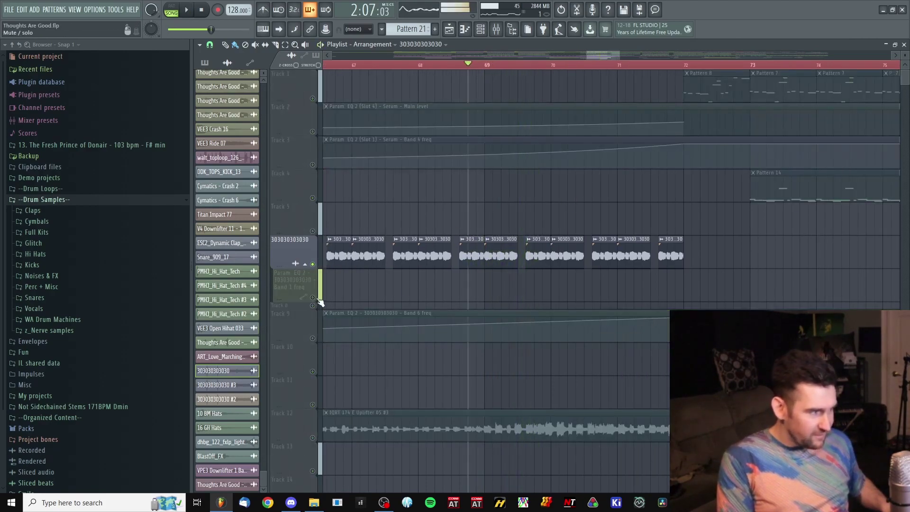
pyautogui.click(313, 298)
pyautogui.press('space')
pyautogui.scroll(-1, 576, 286)
pyautogui.click(313, 338)
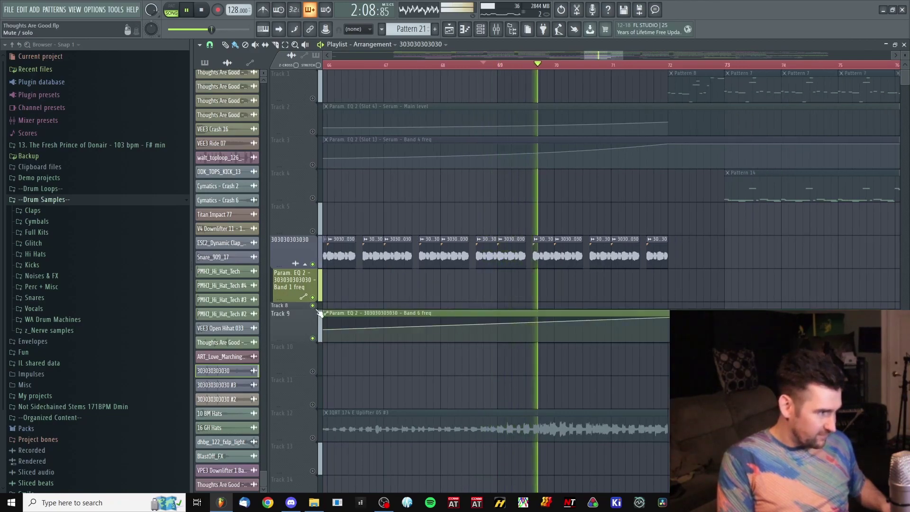
pyautogui.scroll(-1, 674, 236)
pyautogui.scroll(3, 646, 226)
pyautogui.scroll(1, 555, 303)
pyautogui.press('space')
# Step: Solo track 1 together with its Serum automation on tracks 2 and 3, and audition Pattern 8 from bar 72
pyautogui.rightClick(313, 102)
pyautogui.click(313, 143)
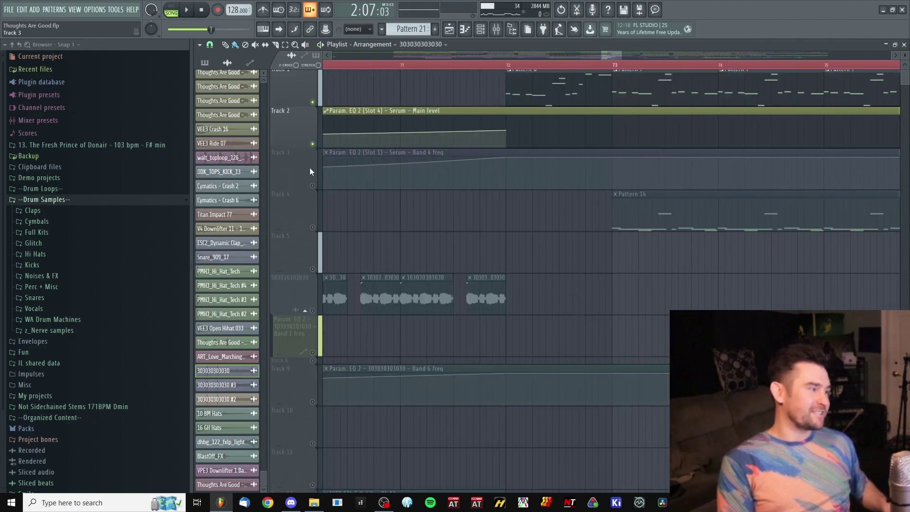
pyautogui.click(312, 185)
pyautogui.scroll(-3, 493, 65)
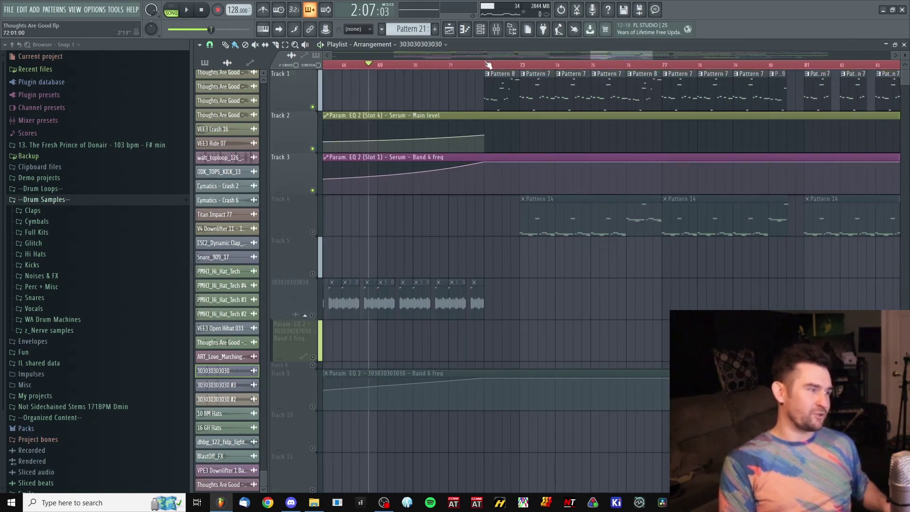
pyautogui.press('space')
pyautogui.scroll(2, 587, 200)
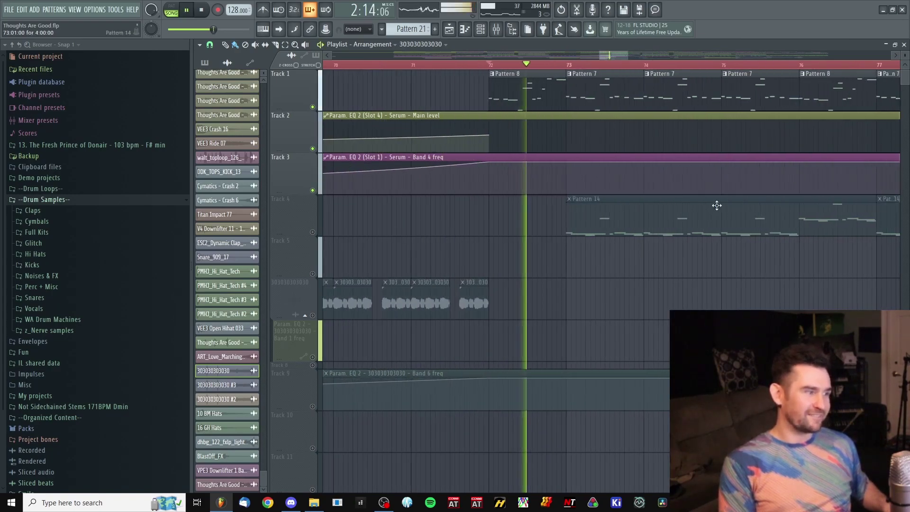
pyautogui.press('space')
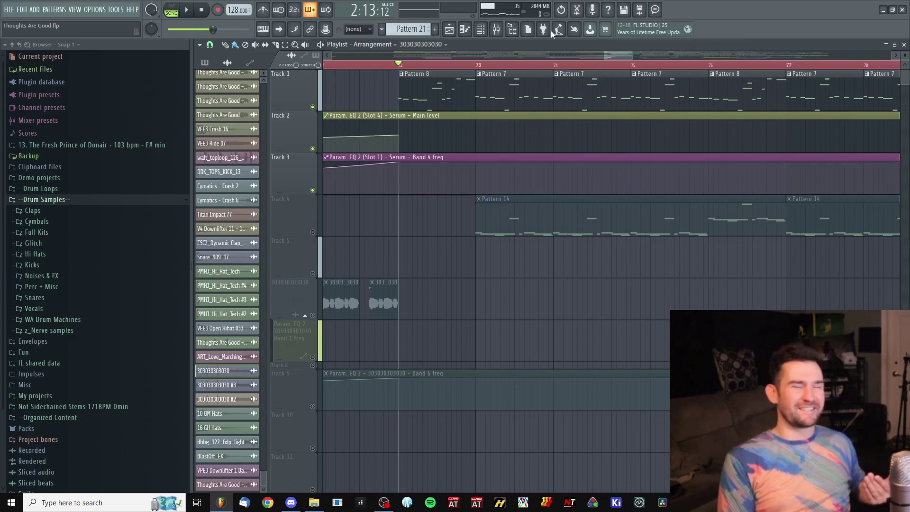
# Step: Open Pattern 8's Serum synth with the 303 BANGS MAN preset, sound a note, and close the plugin
pyautogui.doubleClick(462, 96)
pyautogui.click(657, 286)
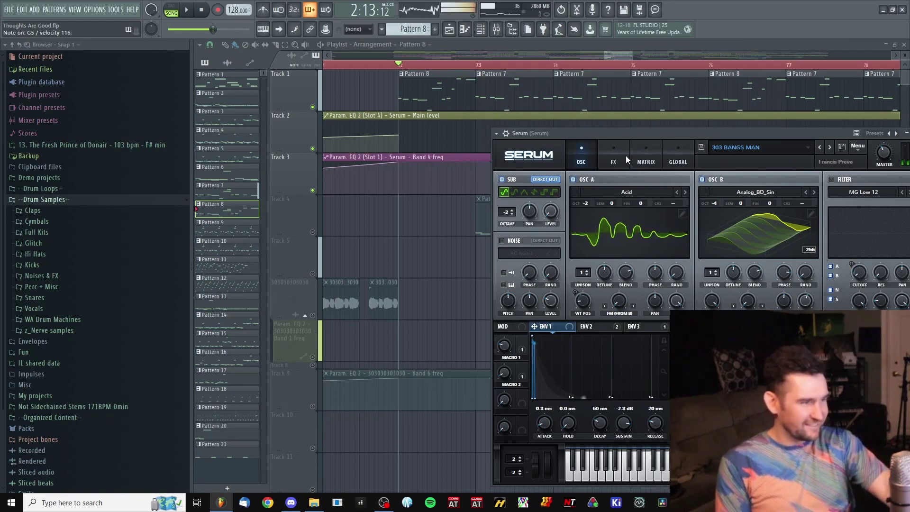
pyautogui.click(374, 239)
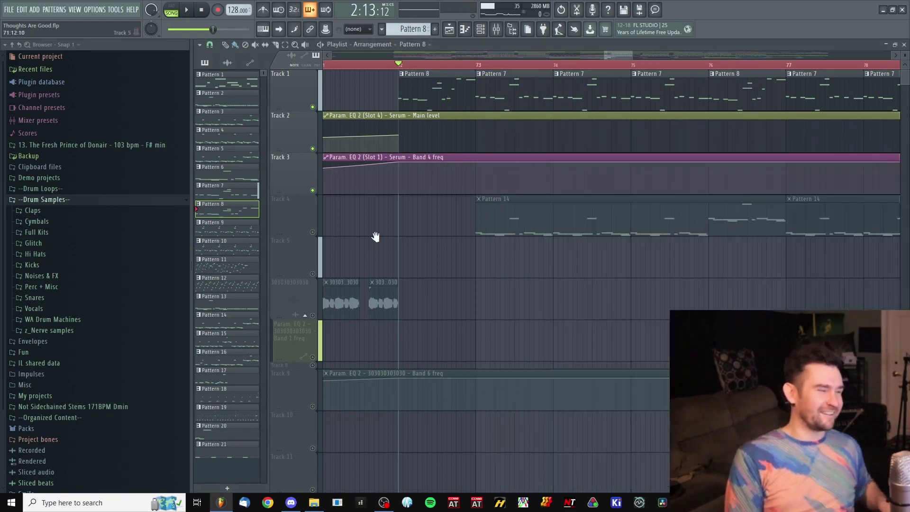
# Step: Release the solo on track 1 and start playing the full mix from bar 72
pyautogui.scroll(-3, 554, 240)
pyautogui.scroll(3, 508, 111)
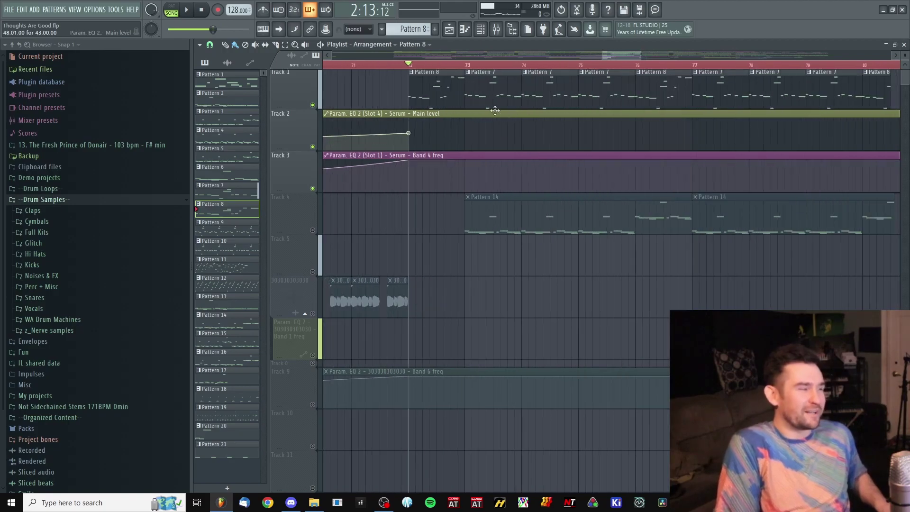
pyautogui.rightClick(318, 108)
pyautogui.rightClick(314, 106)
pyautogui.rightClick(313, 106)
pyautogui.rightClick(313, 107)
pyautogui.scroll(-5, 443, 58)
pyautogui.press('space')
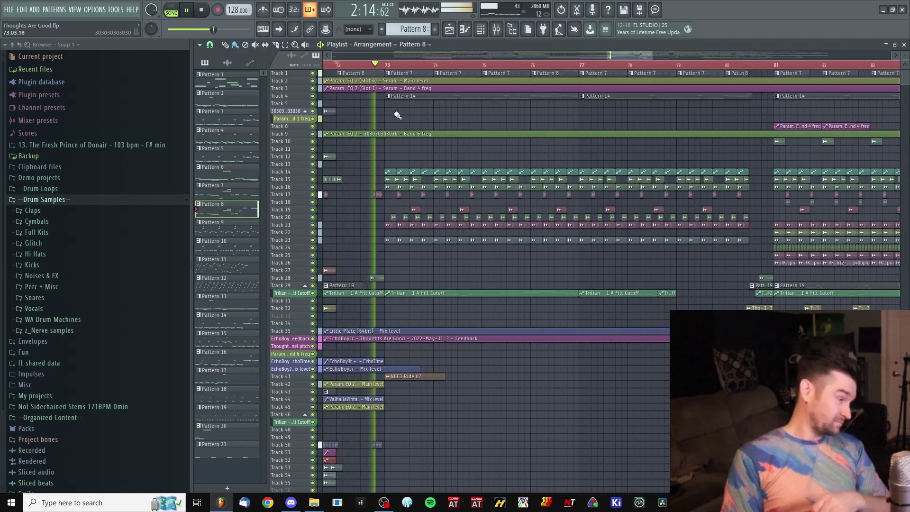
# Step: Follow the playing drop through the drum, Trilian and effects tracks from bar 73 to just past bar 81, and stop playback
pyautogui.moveTo(676, 248); pyautogui.dragTo(643, 245)
pyautogui.scroll(2, 679, 319)
pyautogui.scroll(-3, 678, 318)
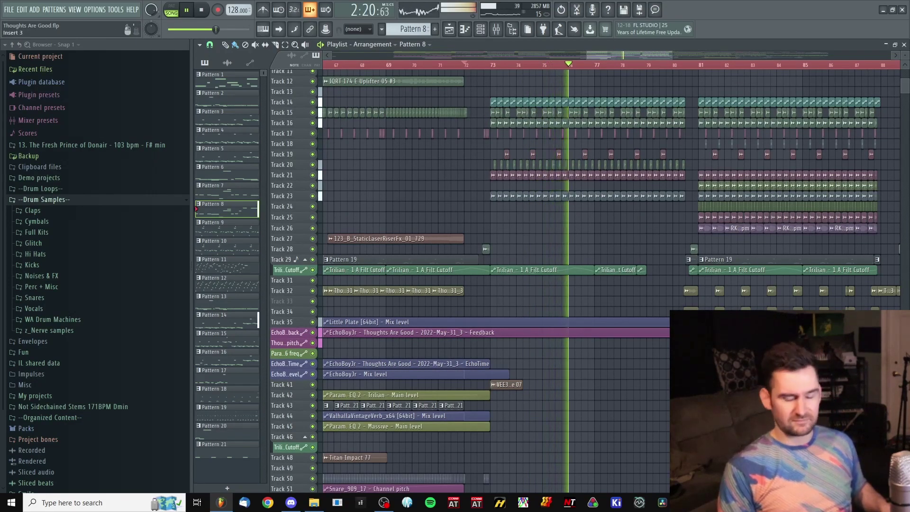
pyautogui.moveTo(521, 252); pyautogui.dragTo(427, 272)
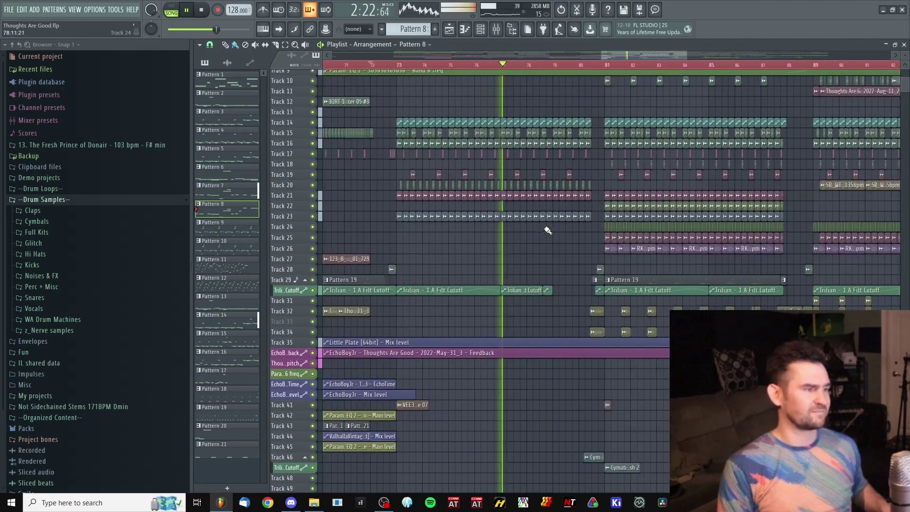
pyautogui.scroll(2, 607, 191)
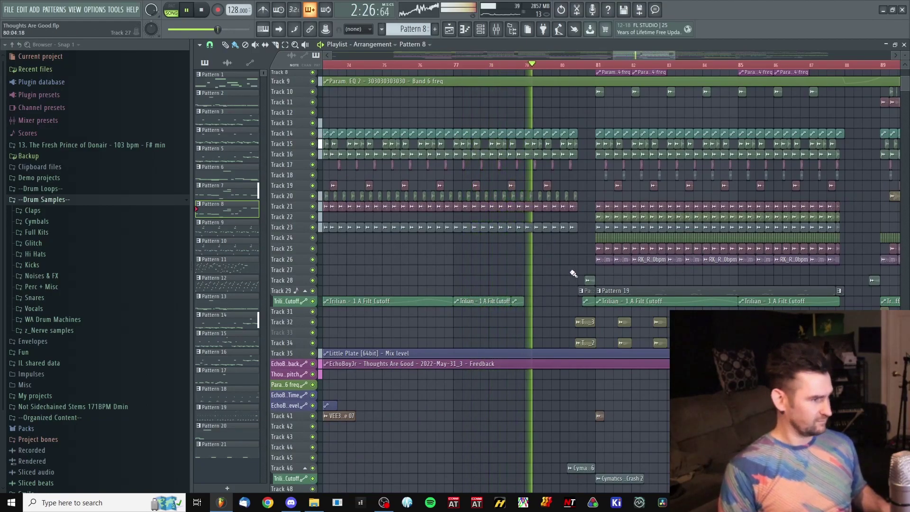
pyautogui.scroll(4, 626, 282)
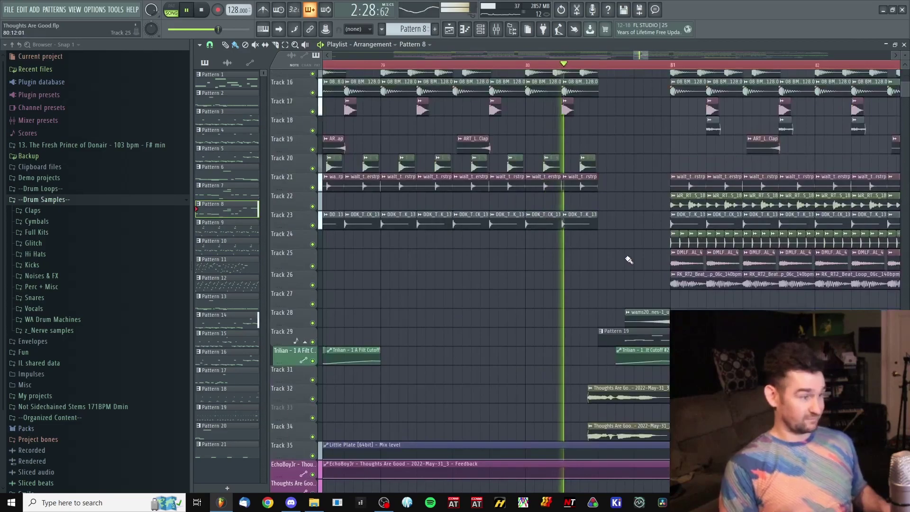
pyautogui.scroll(-2, 640, 288)
pyautogui.scroll(5, 616, 265)
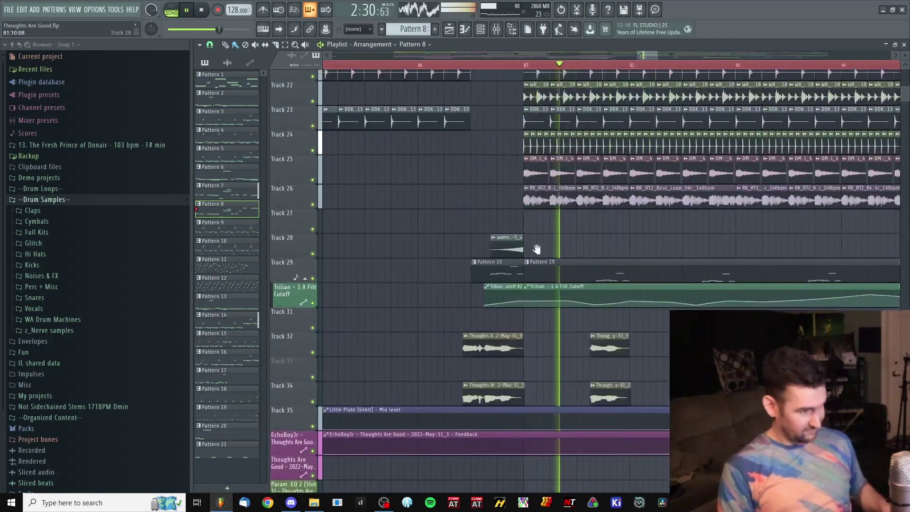
pyautogui.press('space')
# Step: Solo track 10, briefly audition its uplifter clip at bar 81, and release the solo
pyautogui.scroll(-2, 505, 90)
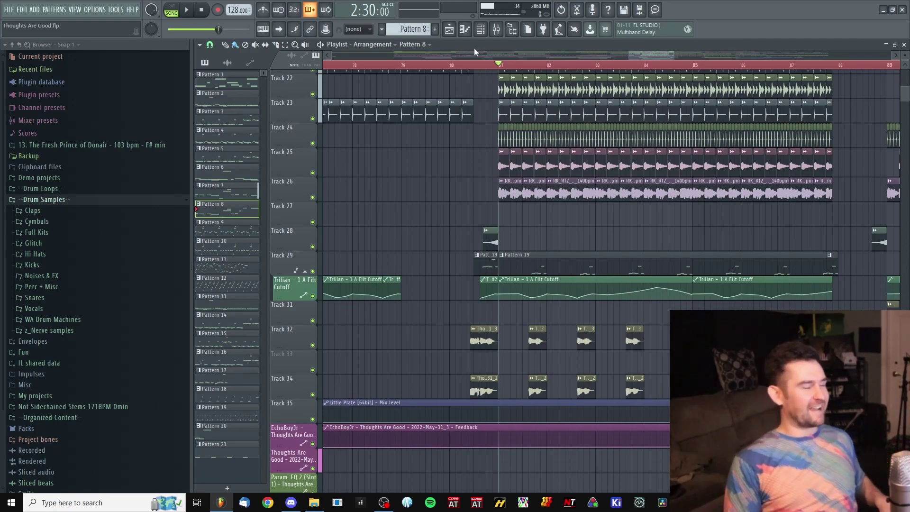
pyautogui.scroll(-6, 623, 199)
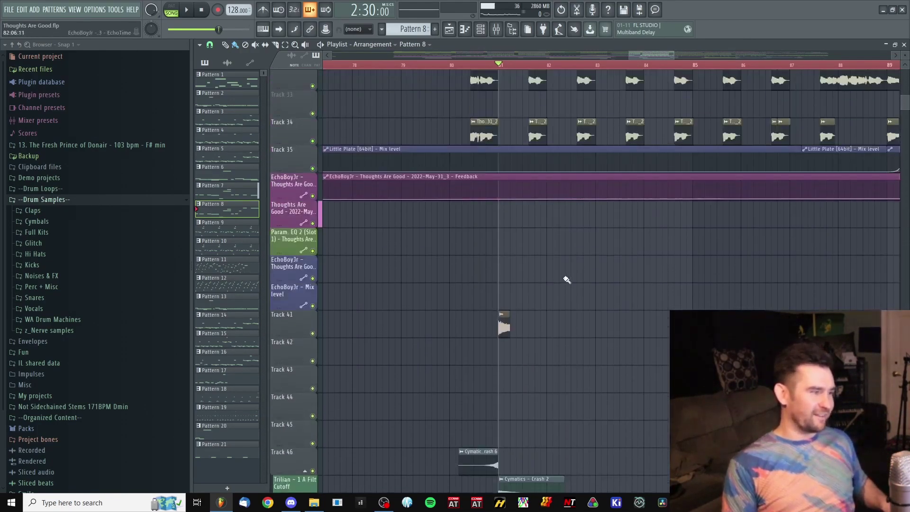
pyautogui.scroll(10, 569, 246)
pyautogui.scroll(2, 571, 212)
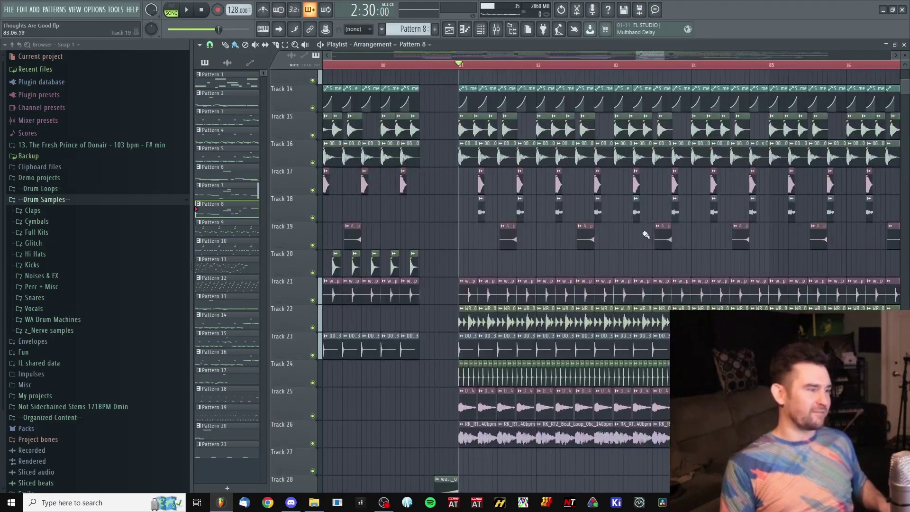
pyautogui.scroll(6, 646, 234)
pyautogui.scroll(-2, 455, 157)
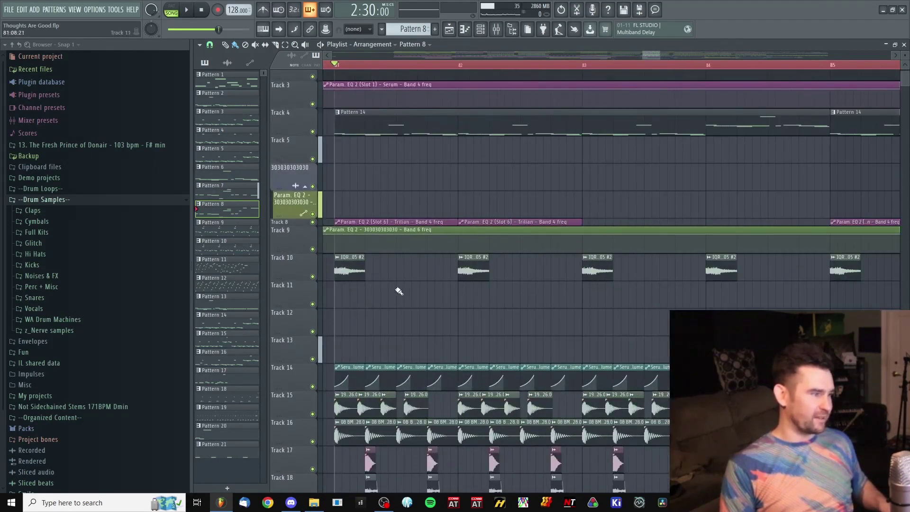
pyautogui.rightClick(314, 276)
pyautogui.press('space')
pyautogui.press('space')
pyautogui.rightClick(314, 277)
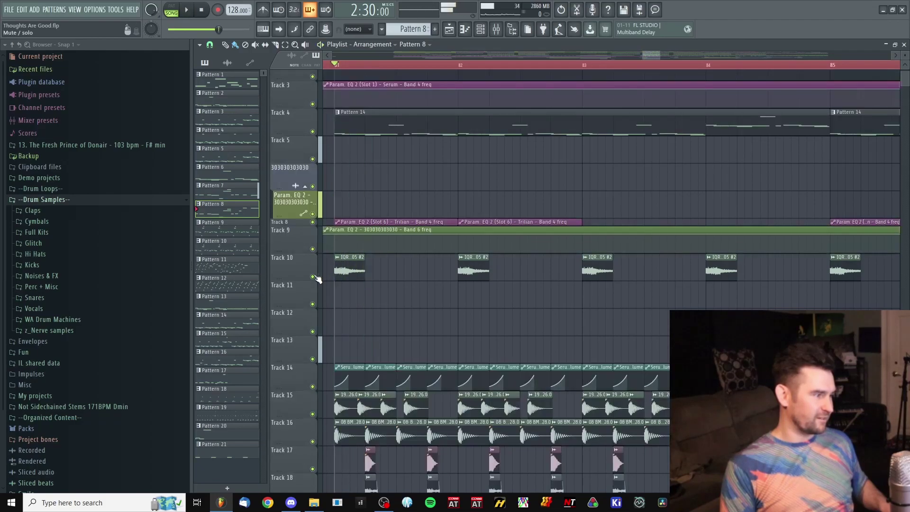
# Step: Play the full mix from bar 81 into the section starting at bar 89, and stop during bar 90
pyautogui.press('space')
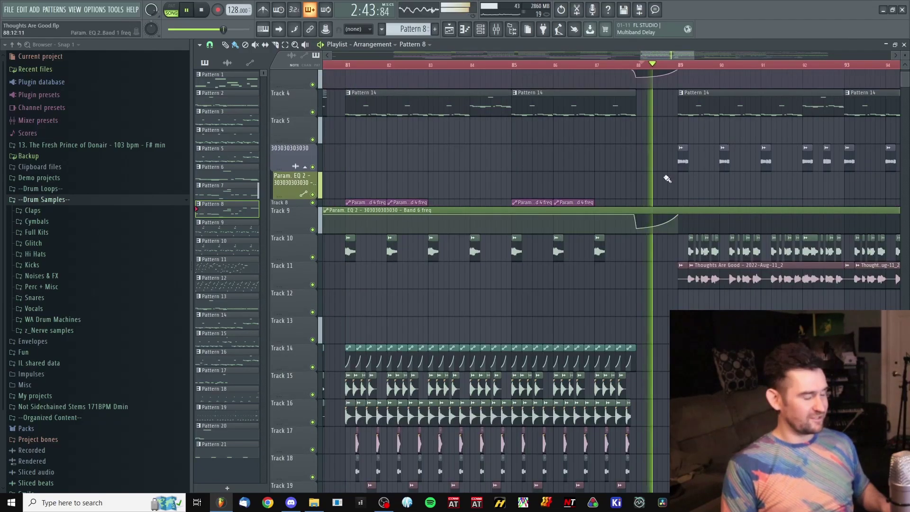
pyautogui.moveTo(667, 179); pyautogui.dragTo(561, 224)
pyautogui.scroll(-2, 561, 224)
pyautogui.scroll(1, 570, 263)
pyautogui.scroll(-3, 572, 258)
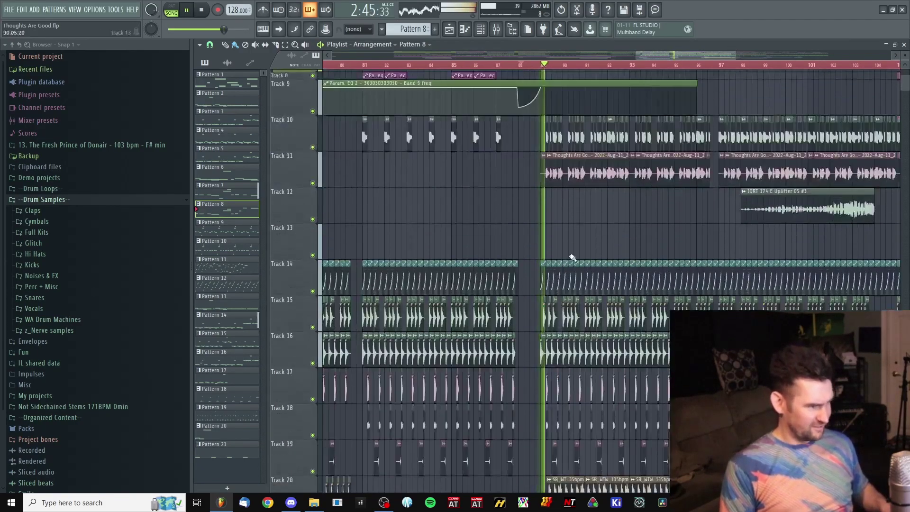
pyautogui.scroll(3, 573, 251)
pyautogui.scroll(2, 606, 273)
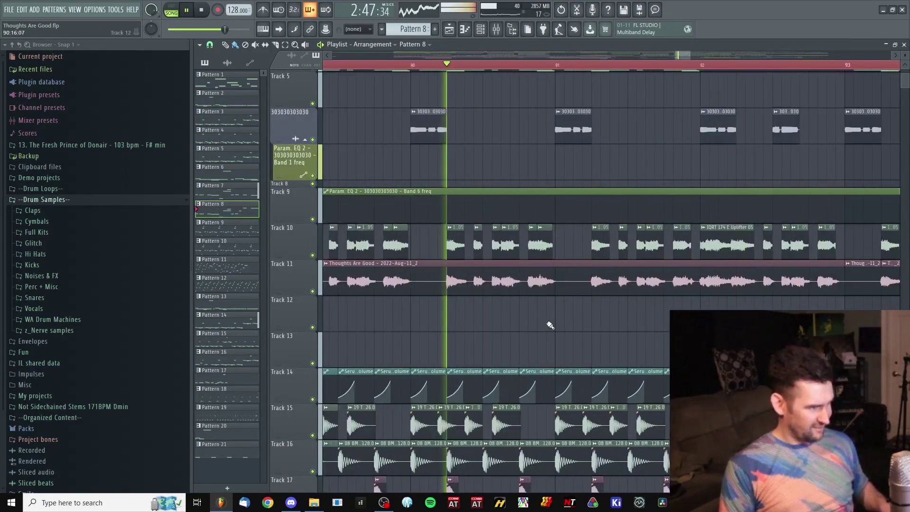
pyautogui.press('space')
# Step: Solo track 10 and unmute track 11 for the clips starting at bar 89
pyautogui.scroll(-3, 540, 303)
pyautogui.scroll(4, 535, 298)
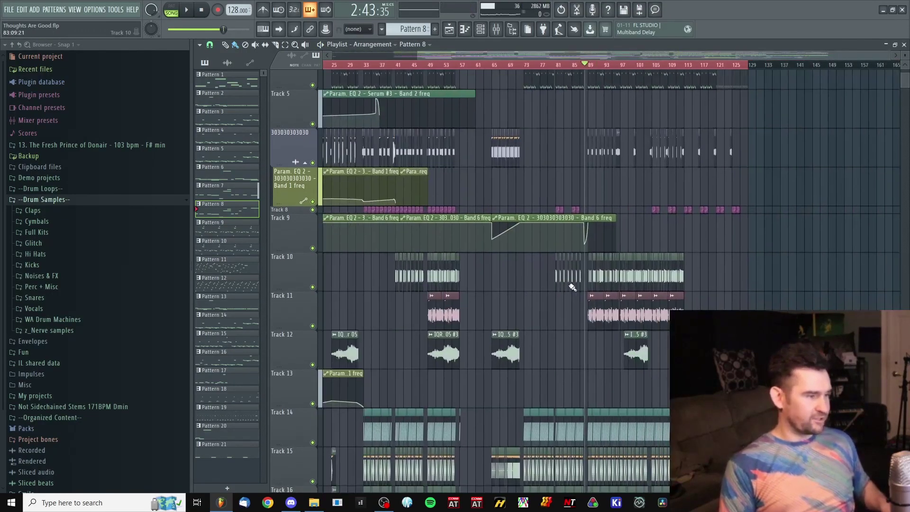
pyautogui.moveTo(743, 328); pyautogui.dragTo(562, 214)
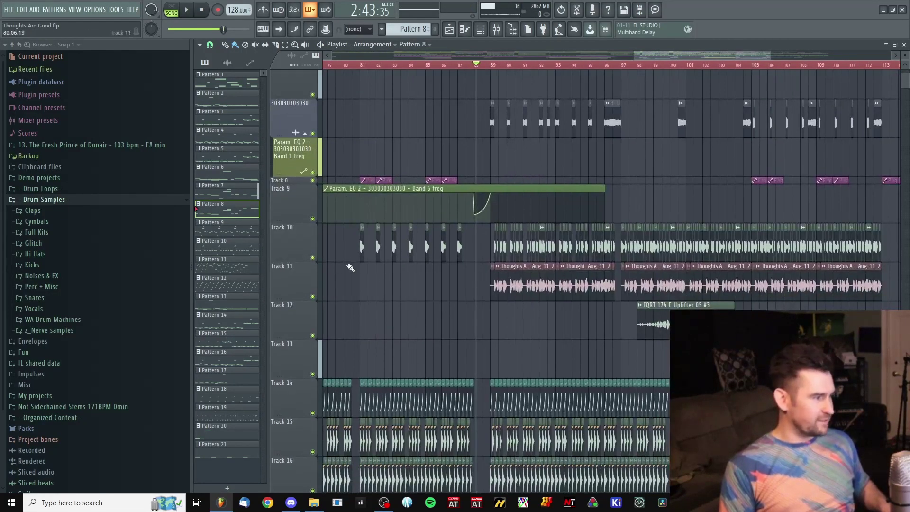
pyautogui.rightClick(313, 258)
pyautogui.click(312, 296)
pyautogui.scroll(6, 427, 280)
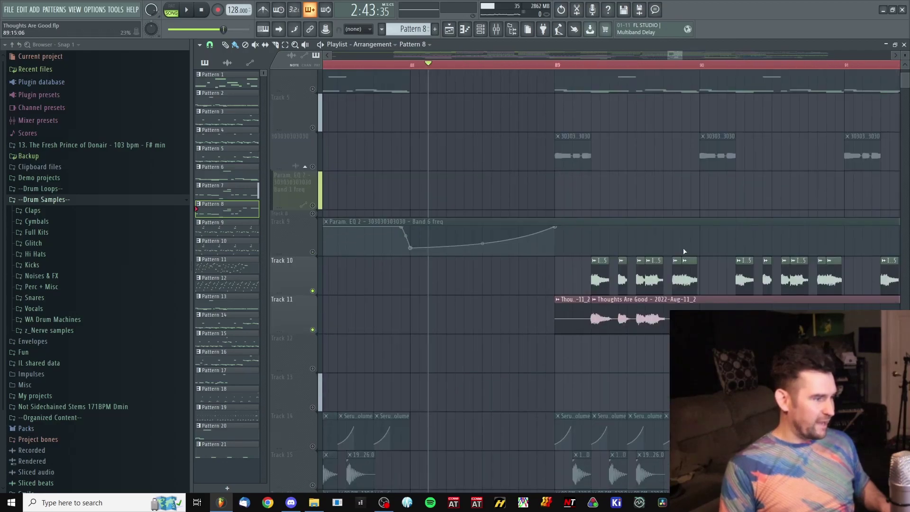
pyautogui.scroll(-1, 306, 275)
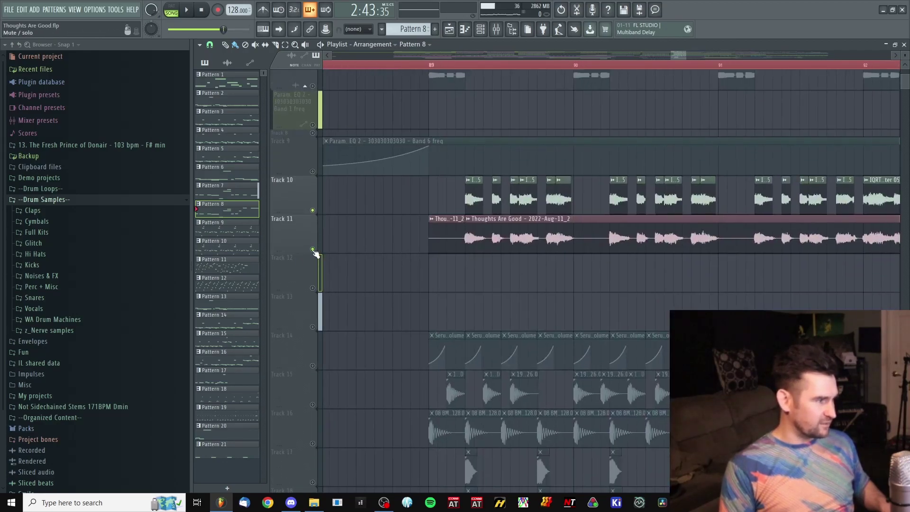
# Step: Audition track 10 in bar 89 with track 11 muted and track 14's Serum volume automation unmuted
pyautogui.click(312, 249)
pyautogui.click(312, 365)
pyautogui.press('space')
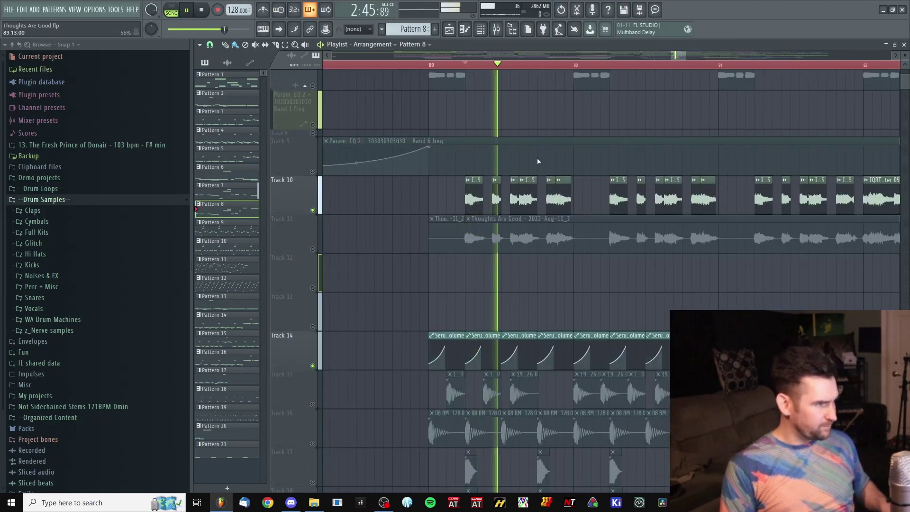
pyautogui.press('space')
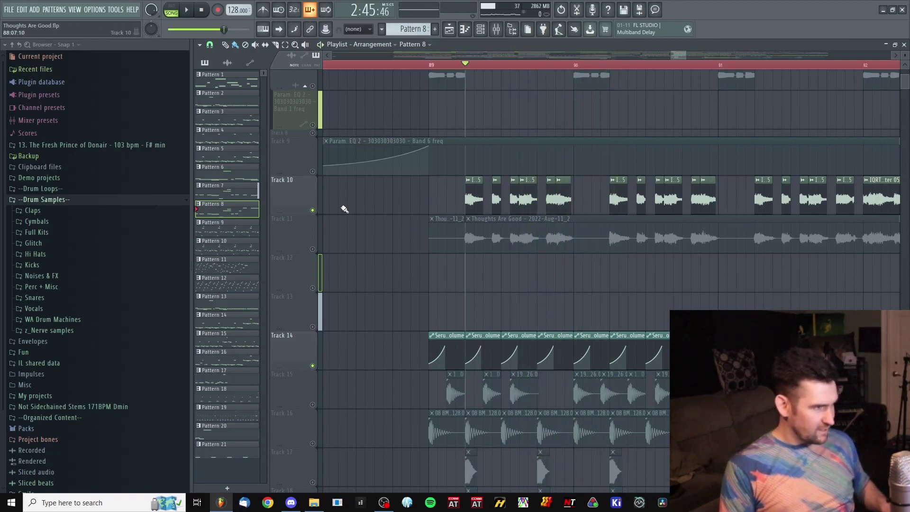
# Step: Unmute track 11 and audition its Thoughts Are Good clips together with track 10 from bar 89
pyautogui.click(312, 249)
pyautogui.scroll(2, 498, 298)
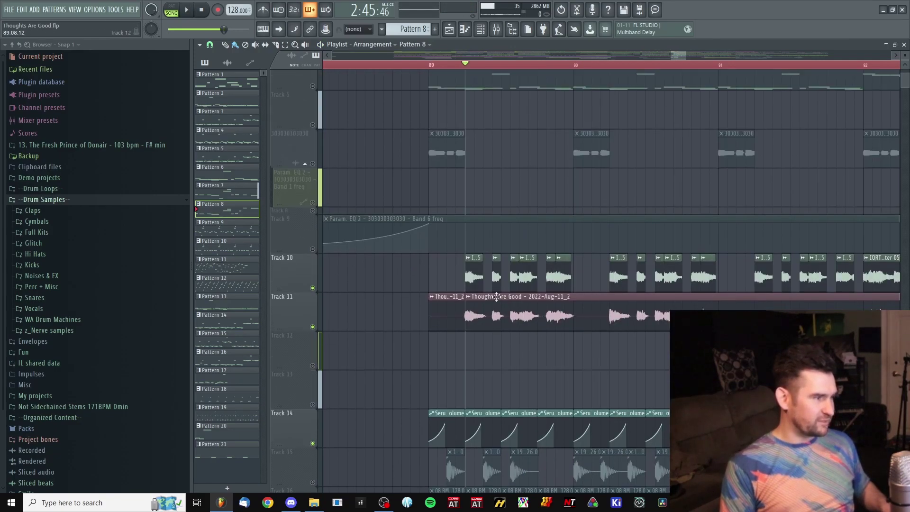
pyautogui.scroll(-4, 522, 223)
pyautogui.press('space')
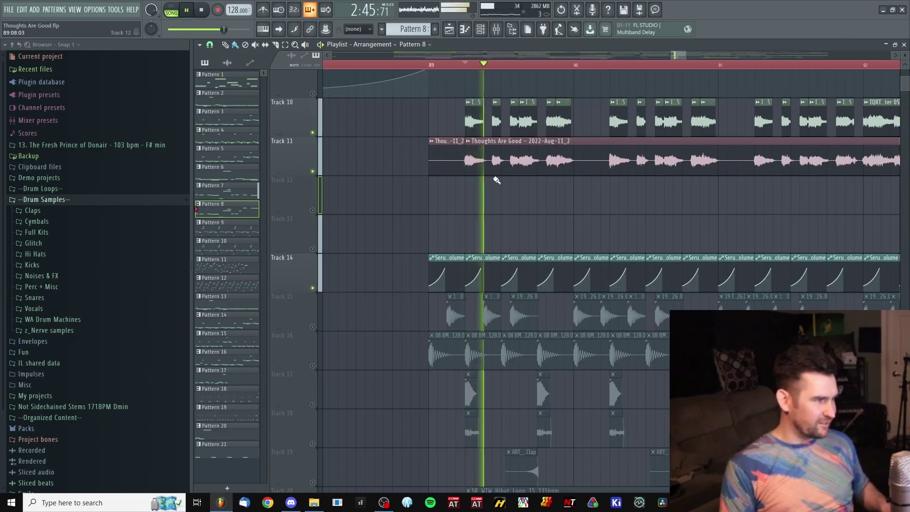
pyautogui.scroll(-2, 566, 201)
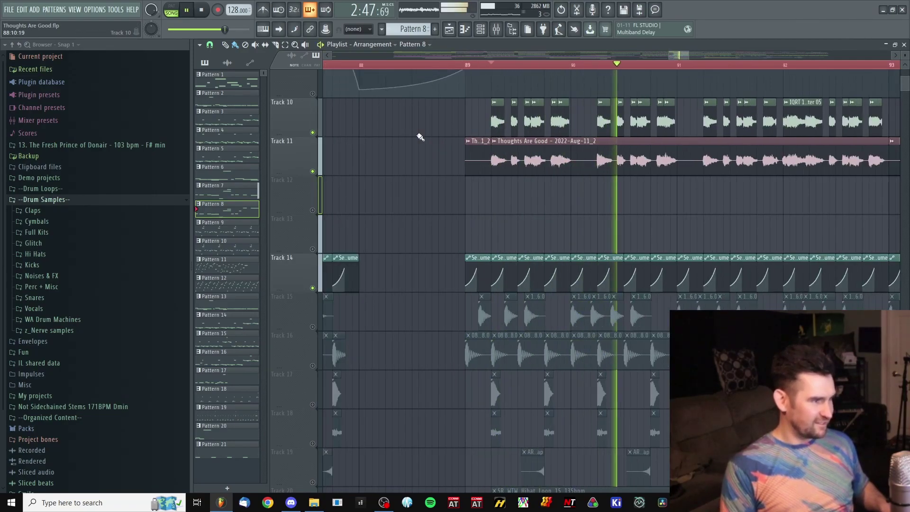
pyautogui.rightClick(792, 122)
pyautogui.press('space')
pyautogui.hotkey('ctrl', 'z')
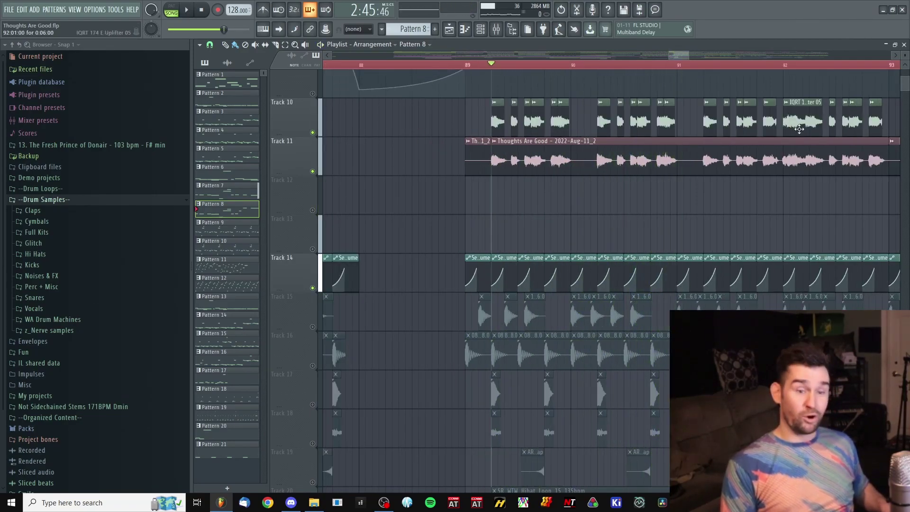
# Step: Replay tracks 10, 11 and 14 from bar 89, bring back all other tracks during playback, and stop
pyautogui.scroll(-2, 621, 170)
pyautogui.press('space')
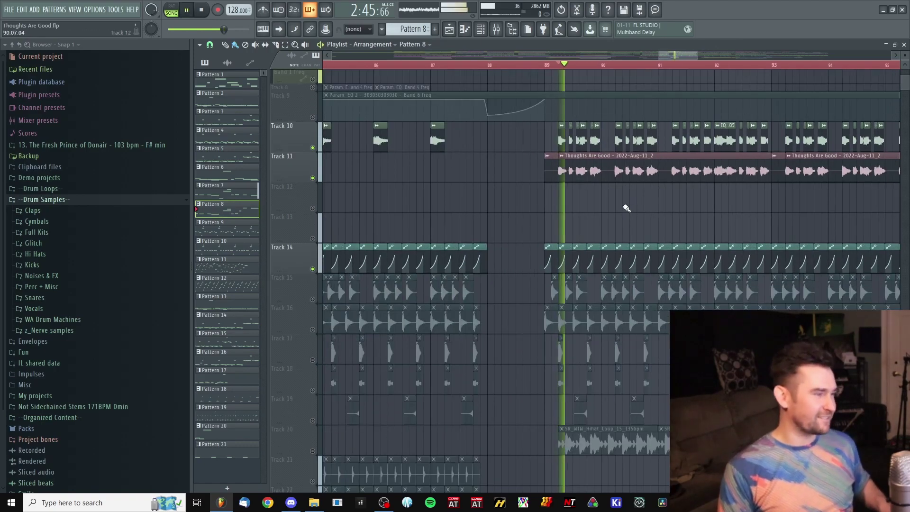
pyautogui.scroll(-2, 606, 190)
pyautogui.scroll(-2, 545, 195)
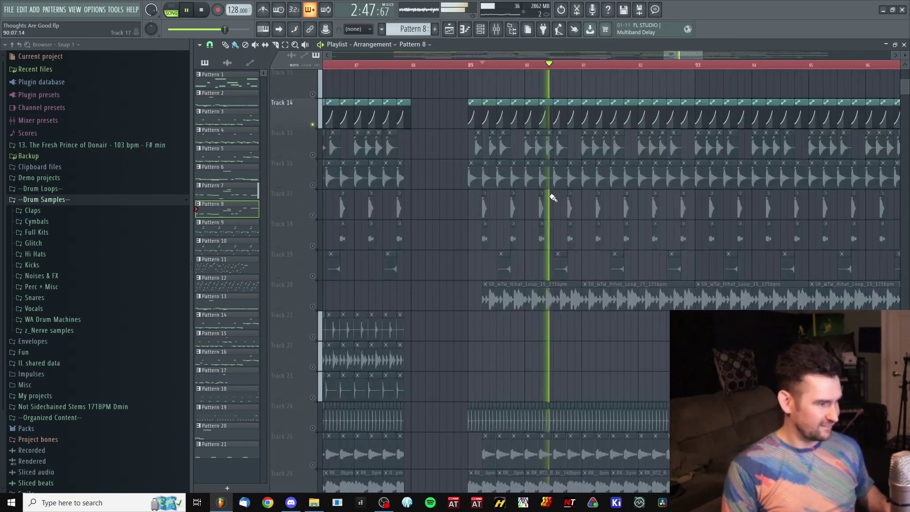
pyautogui.scroll(5, 519, 142)
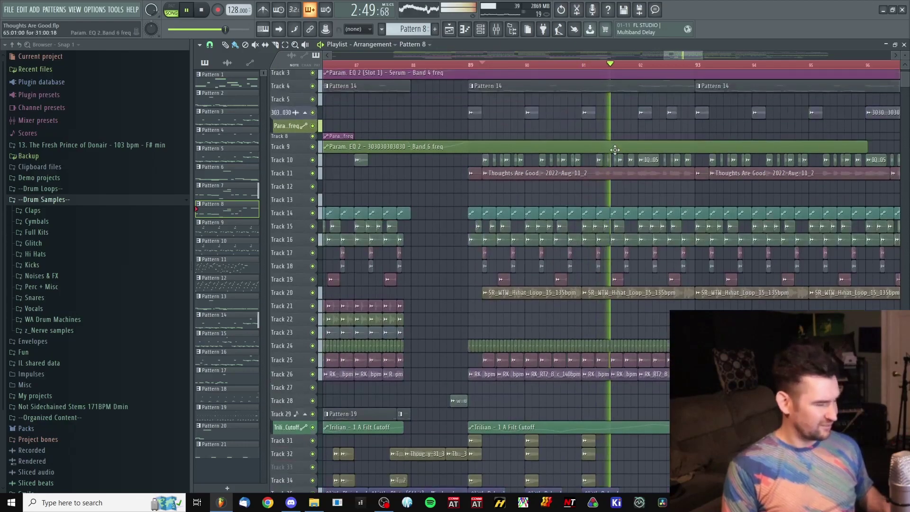
pyautogui.press('space')
# Step: Try an IQRT 174 E Uplifter 05 #2 clip at bar 89 on track 10, audition it, and delete it
pyautogui.scroll(-3, 616, 190)
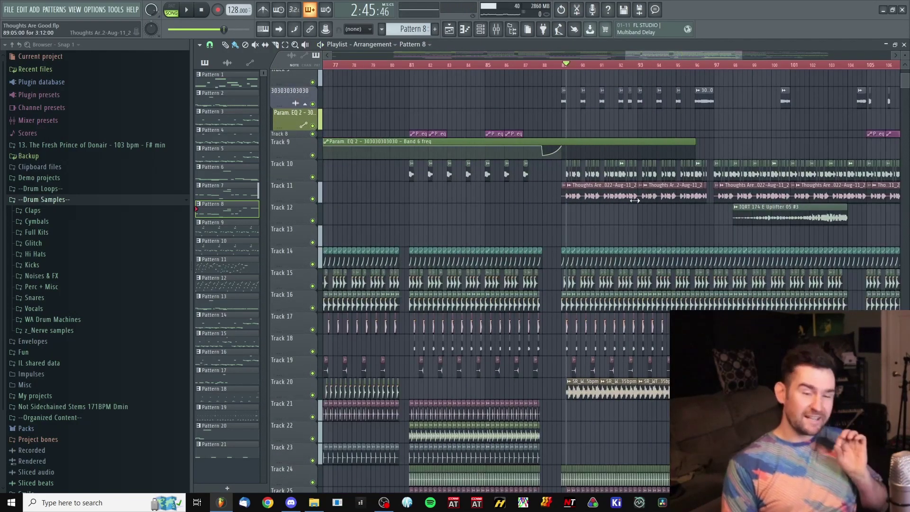
pyautogui.scroll(4, 549, 208)
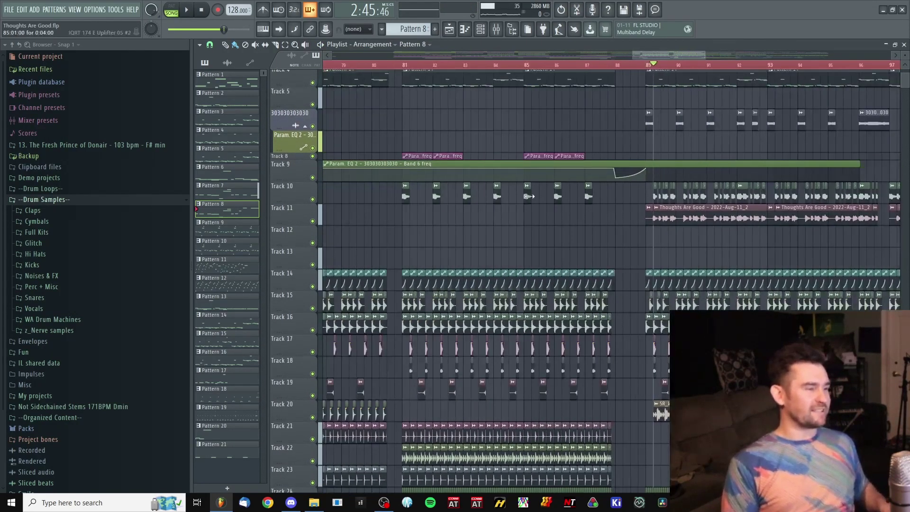
pyautogui.scroll(4, 714, 193)
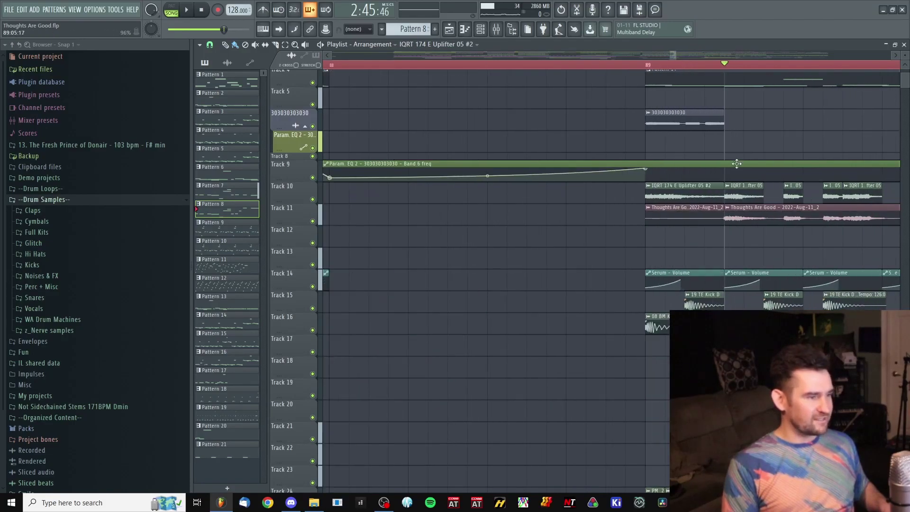
pyautogui.click(648, 65)
pyautogui.press('space')
pyautogui.press('space')
pyautogui.rightClick(687, 193)
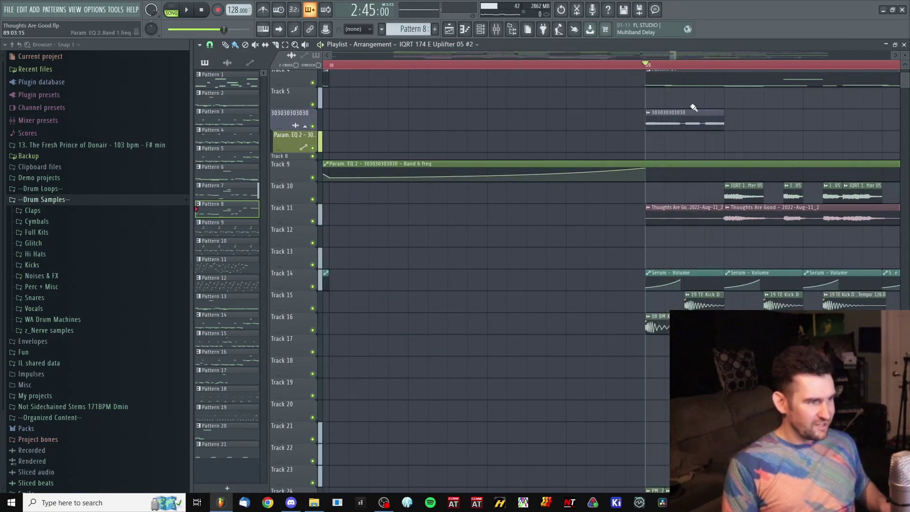
# Step: Play the full mix from bar 96
pyautogui.scroll(-3, 733, 259)
pyautogui.scroll(-2, 733, 260)
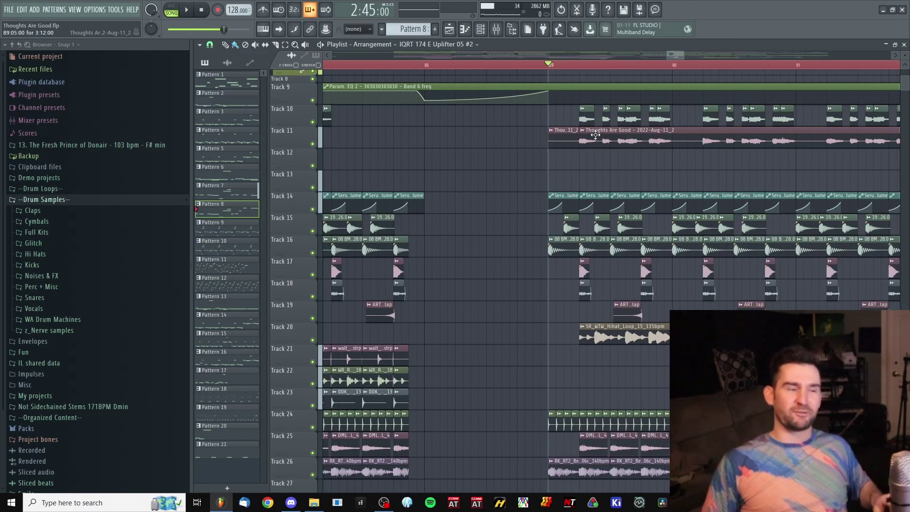
pyautogui.scroll(-3, 594, 68)
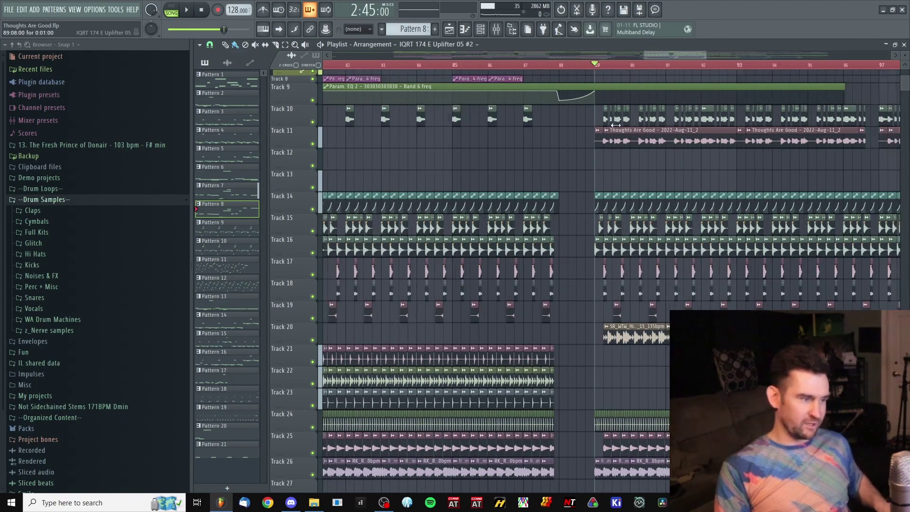
pyautogui.scroll(4, 579, 100)
pyautogui.scroll(-3, 547, 66)
pyautogui.click(519, 66)
pyautogui.press('space')
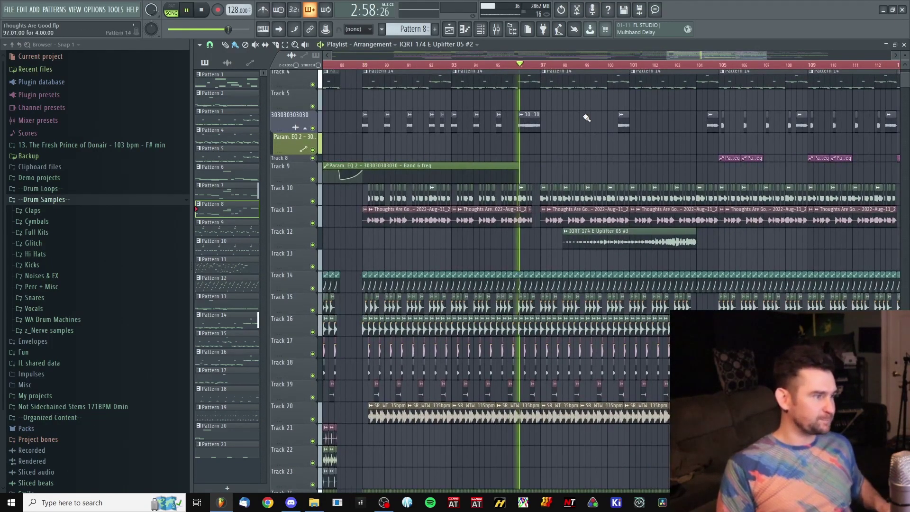
# Step: Let the full mix play through the transition into bar 105 while examining the playlist's automation, bass and drum clips, then stop
pyautogui.scroll(2, 569, 94)
pyautogui.moveTo(606, 128); pyautogui.dragTo(637, 117)
pyautogui.scroll(-1, 718, 148)
pyautogui.scroll(1, 711, 151)
pyautogui.moveTo(697, 155); pyautogui.dragTo(681, 164)
pyautogui.scroll(-3, 681, 164)
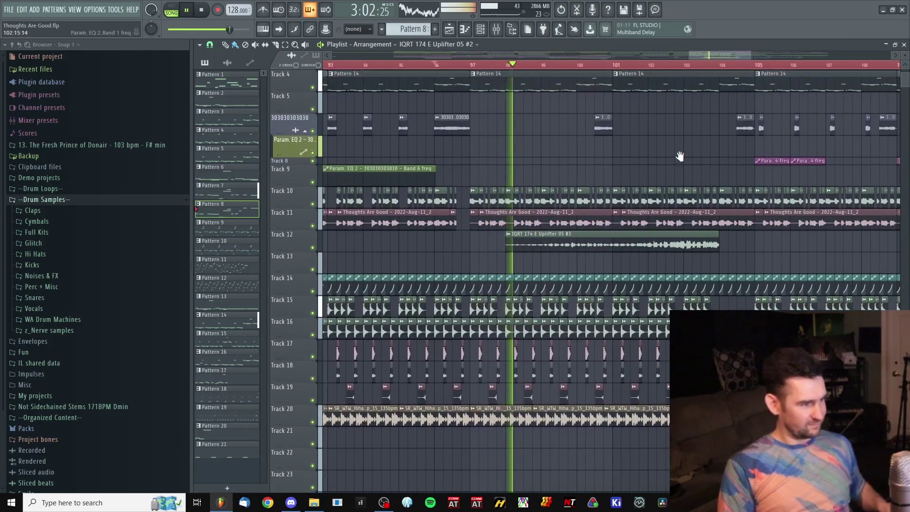
pyautogui.scroll(1, 589, 179)
pyautogui.scroll(1, 578, 178)
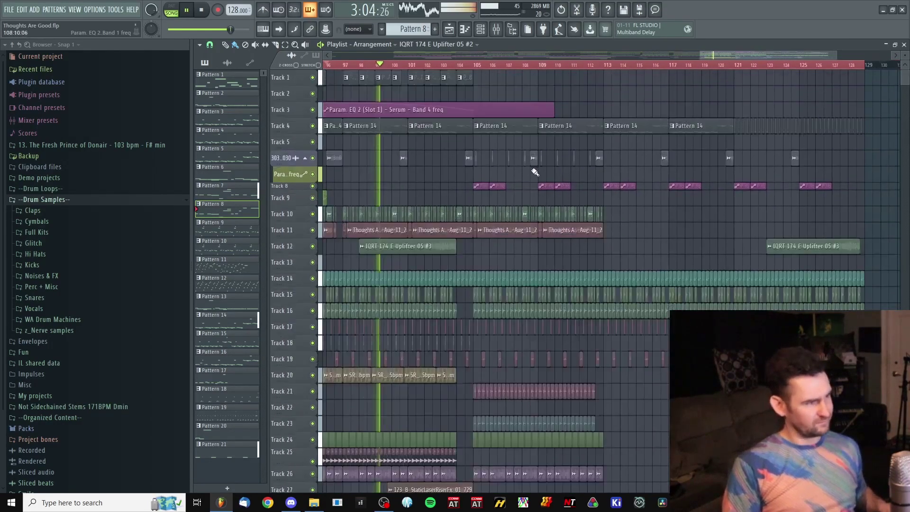
pyautogui.scroll(1, 605, 132)
pyautogui.scroll(4, 593, 143)
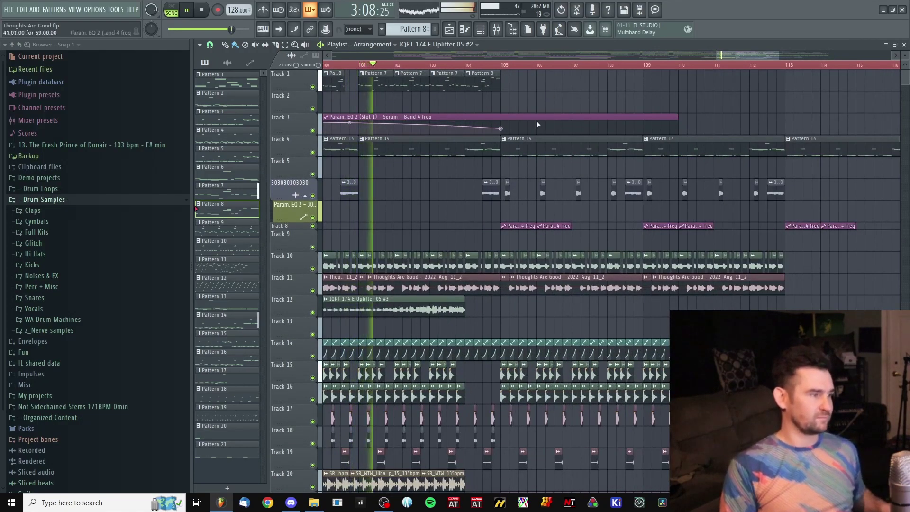
pyautogui.scroll(2, 610, 152)
pyautogui.scroll(3, 611, 152)
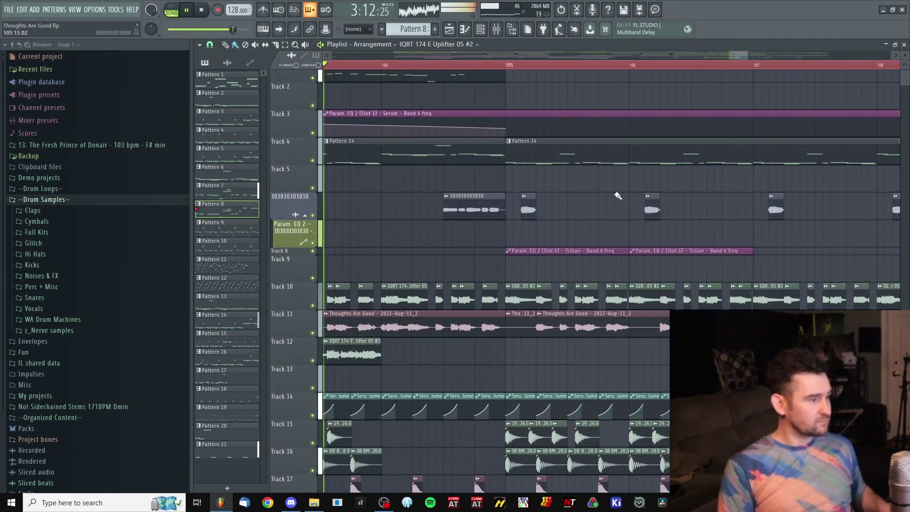
pyautogui.scroll(3, 612, 208)
pyautogui.scroll(-4, 643, 213)
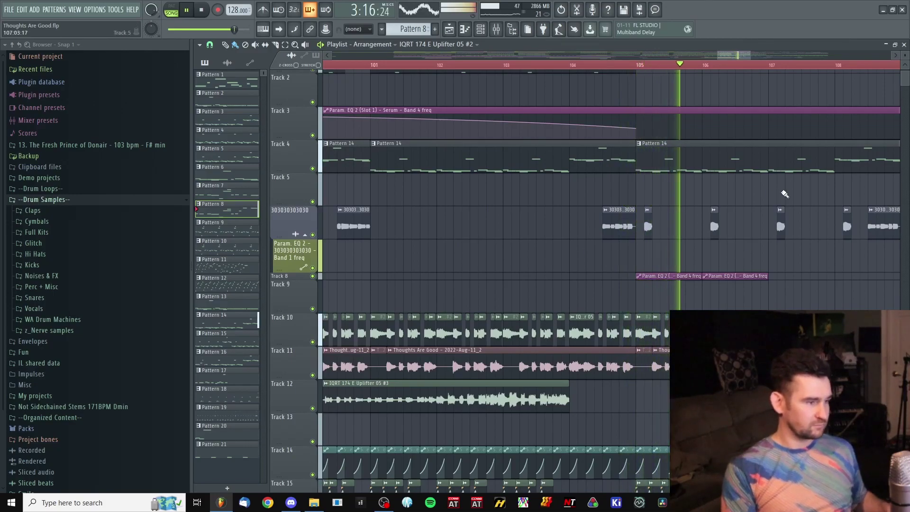
pyautogui.press('space')
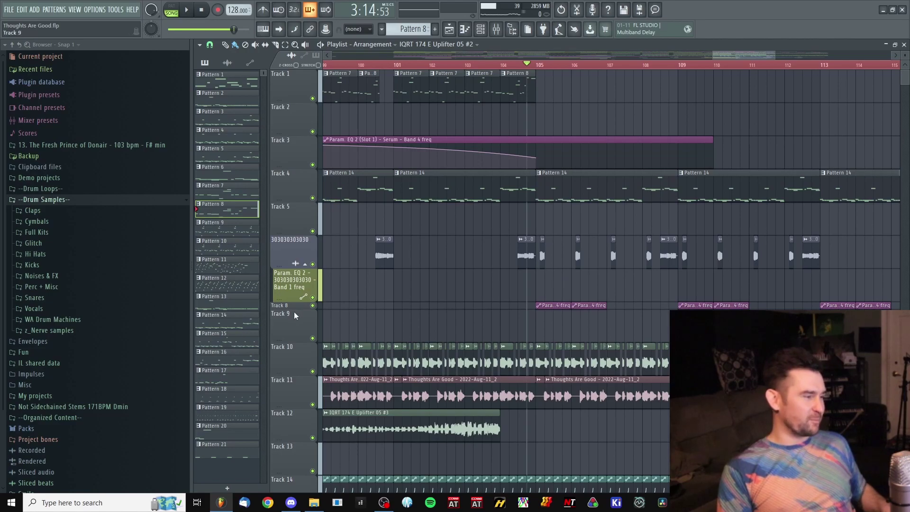
# Step: Enlarge track 8 in the playlist to inspect its Trilian Band 4 freq automation clips around bar 105
pyautogui.moveTo(294, 309); pyautogui.dragTo(294, 333)
pyautogui.scroll(3, 561, 143)
pyautogui.scroll(-4, 582, 260)
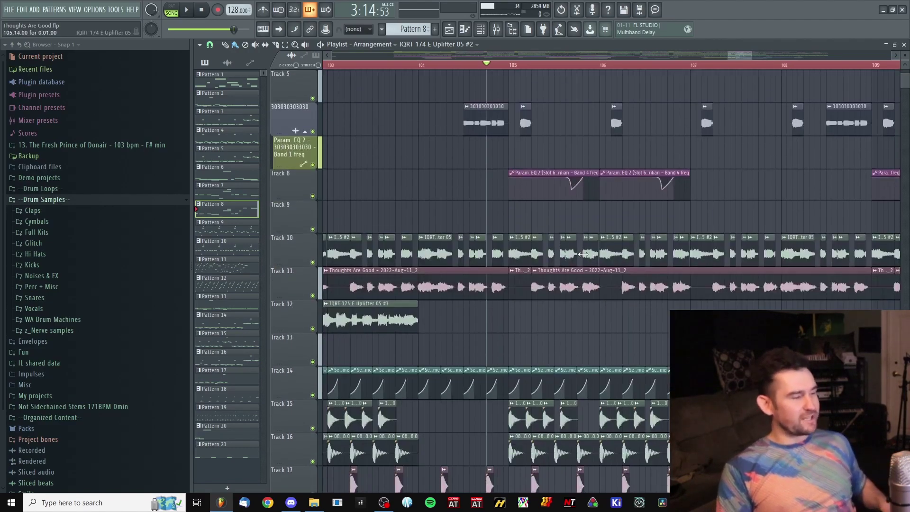
# Step: Open the Massive part of Pattern 21 on track 43 for inspection, then hide the channel rack
pyautogui.scroll(-15, 574, 185)
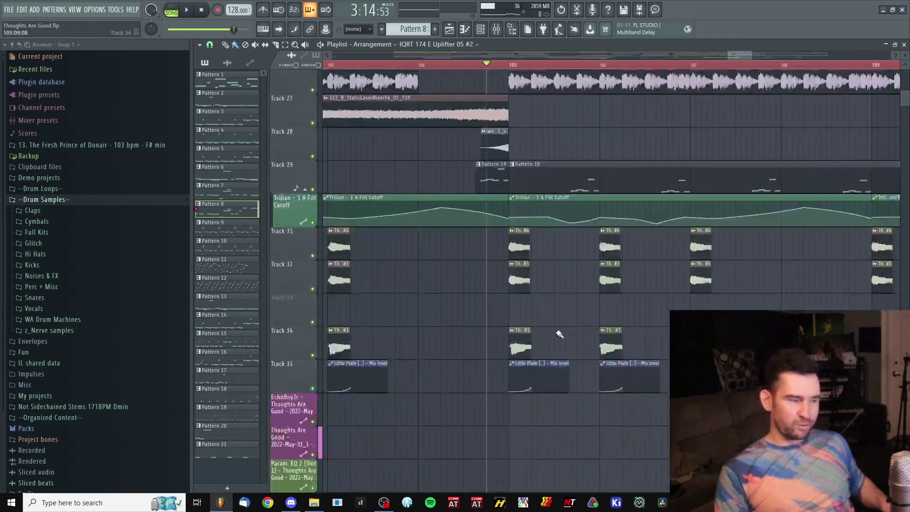
pyautogui.scroll(-4, 509, 310)
pyautogui.doubleClick(435, 240)
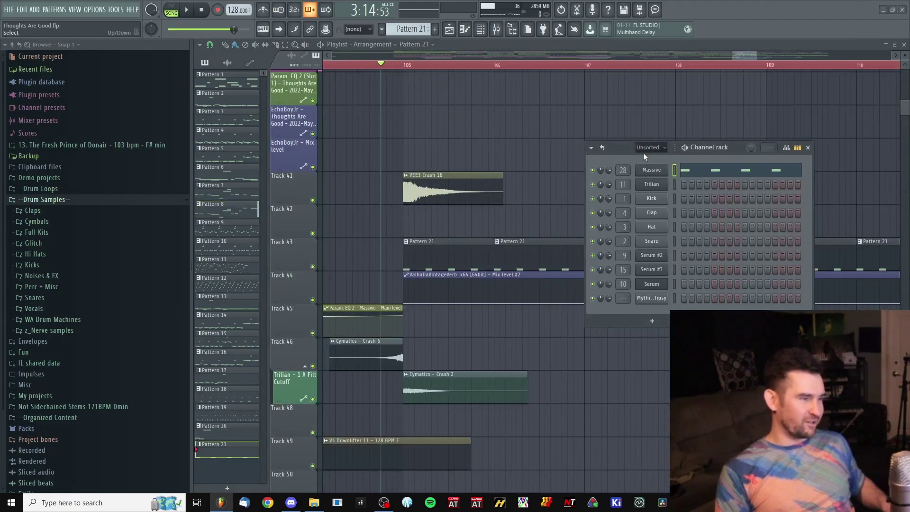
pyautogui.press('F6')
# Step: Audition the transition into bar 105 while viewing Pattern 21, crash and automation clips on tracks 41 to 49, then stop
pyautogui.press('space')
pyautogui.scroll(-3, 626, 208)
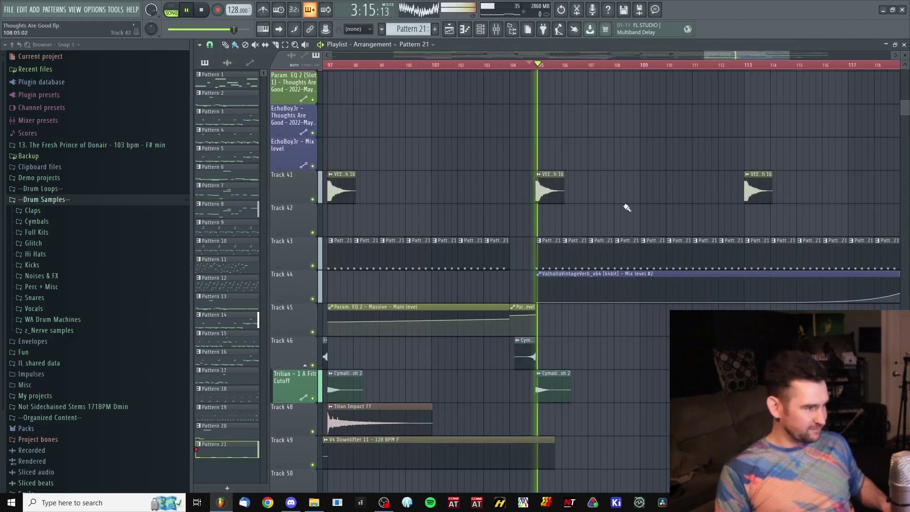
pyautogui.scroll(-3, 627, 208)
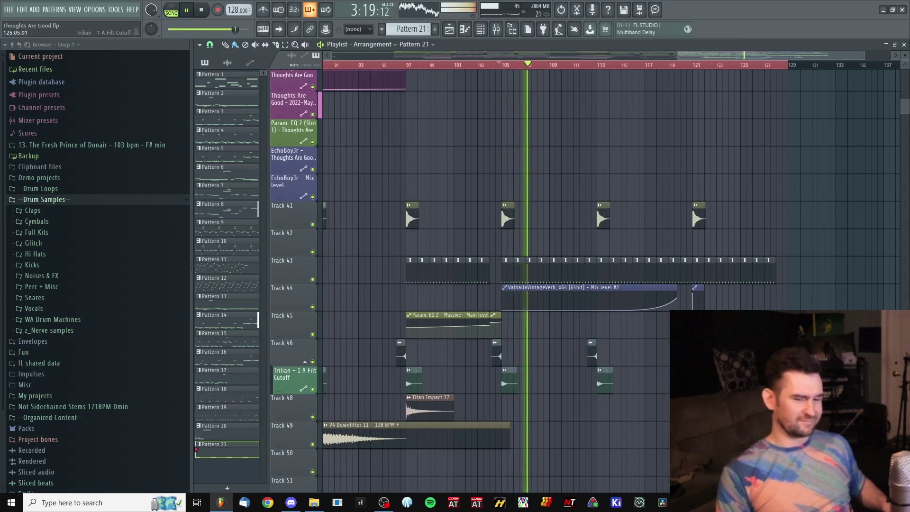
pyautogui.scroll(4, 629, 270)
pyautogui.press('space')
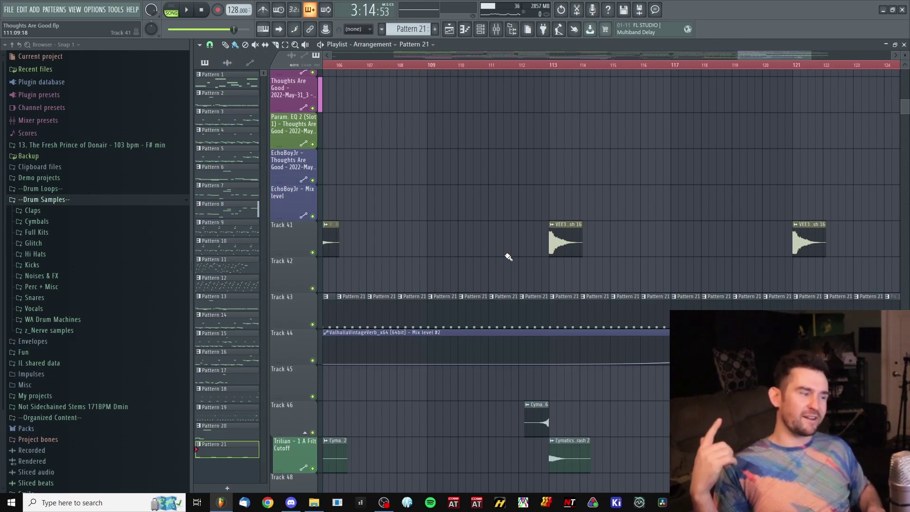
# Step: Replay the drop at bar 105 with the full mix and stop playback
pyautogui.press('space')
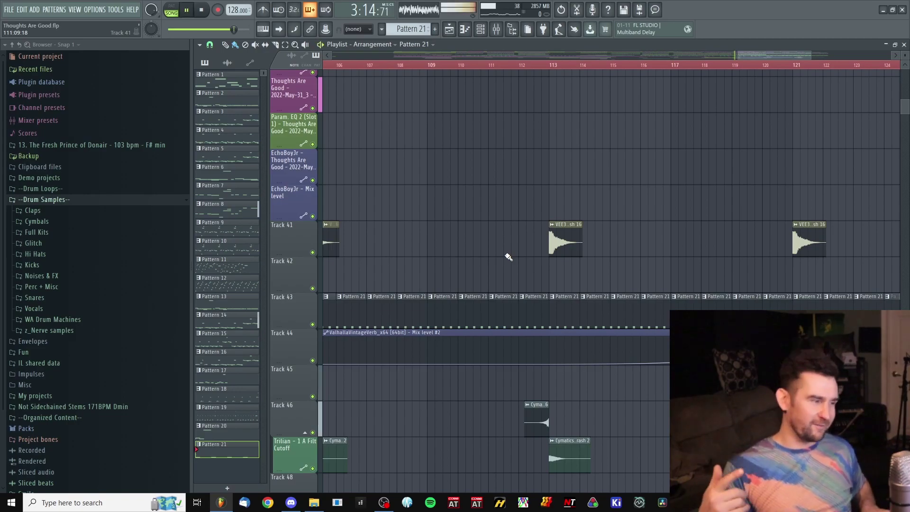
pyautogui.scroll(5, 614, 207)
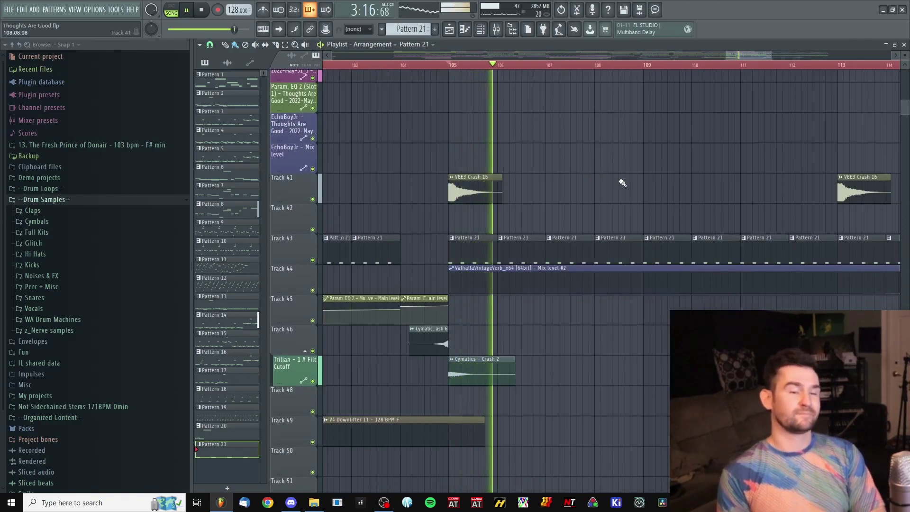
pyautogui.scroll(1, 587, 171)
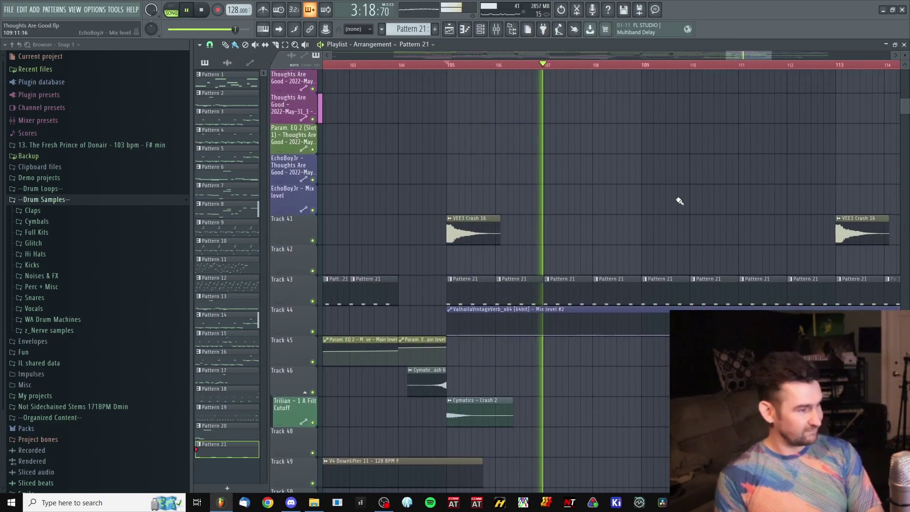
pyautogui.press('space')
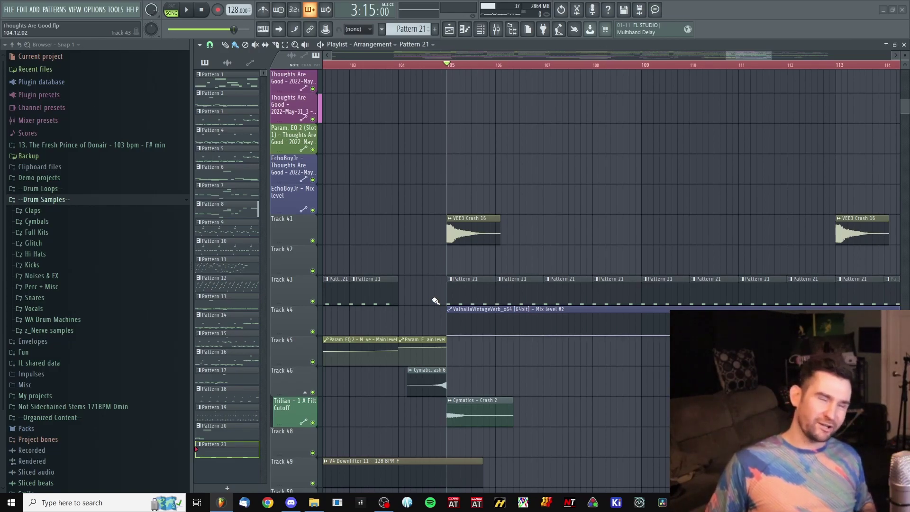
# Step: Play from just before bar 113 and examine the ValhallaVintageVerb Mix level automation on track 44
pyautogui.scroll(-5, 664, 237)
pyautogui.scroll(3, 656, 147)
pyautogui.click(560, 65)
pyautogui.scroll(3, 560, 142)
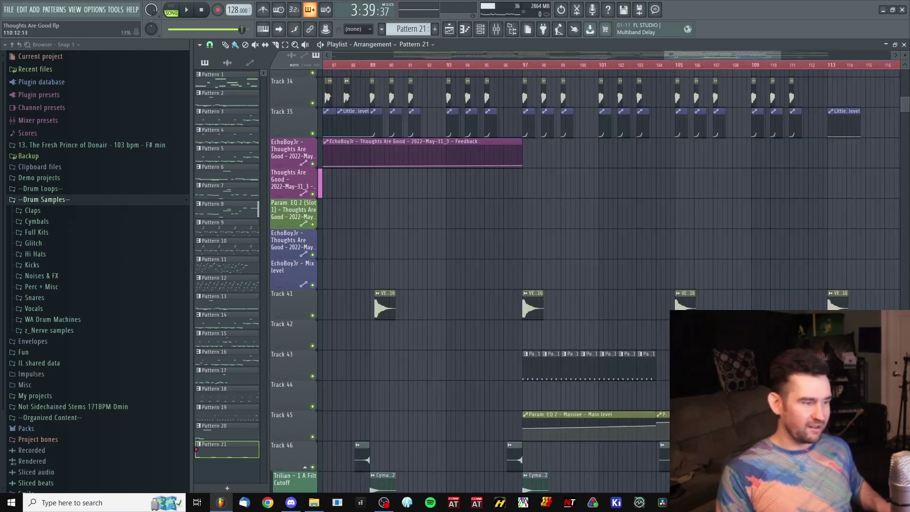
pyautogui.hscroll(5, 660, 244)
pyautogui.click(526, 65)
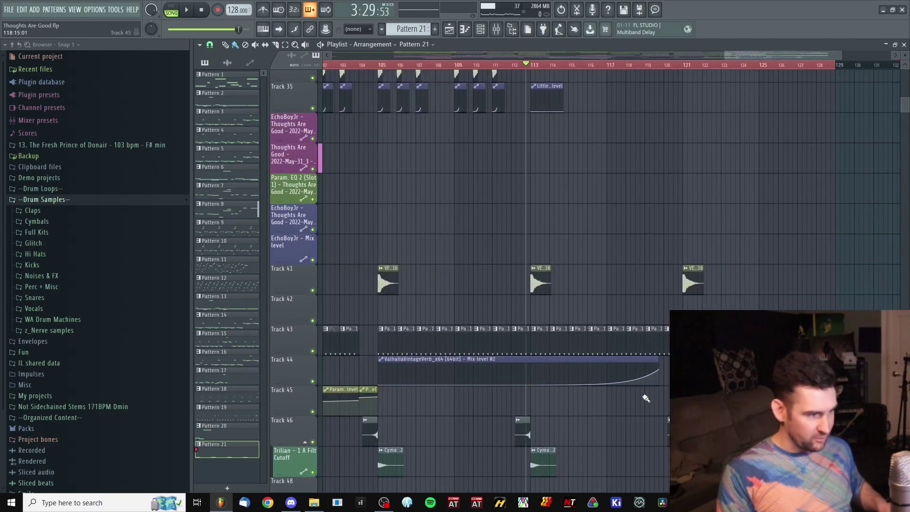
pyautogui.scroll(-3, 646, 398)
pyautogui.press('space')
pyautogui.scroll(2, 559, 366)
pyautogui.scroll(-2, 518, 308)
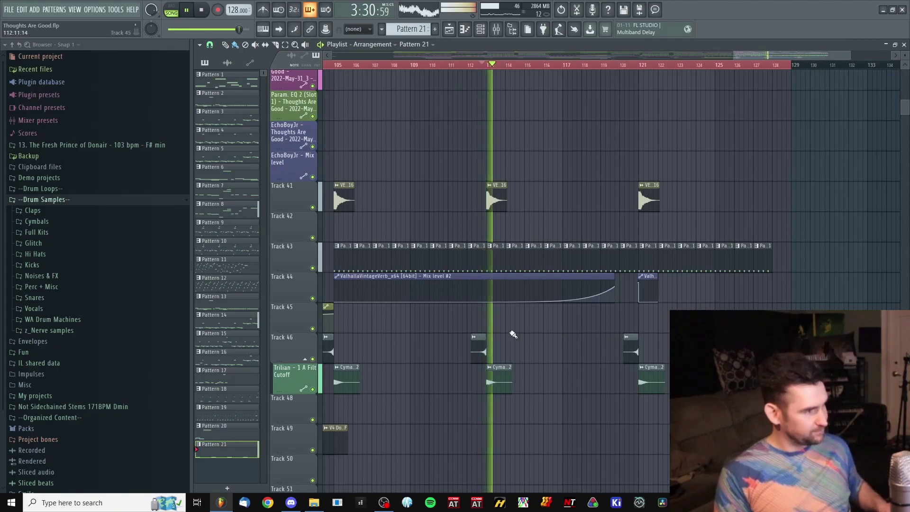
pyautogui.scroll(2, 513, 335)
pyautogui.scroll(3, 569, 294)
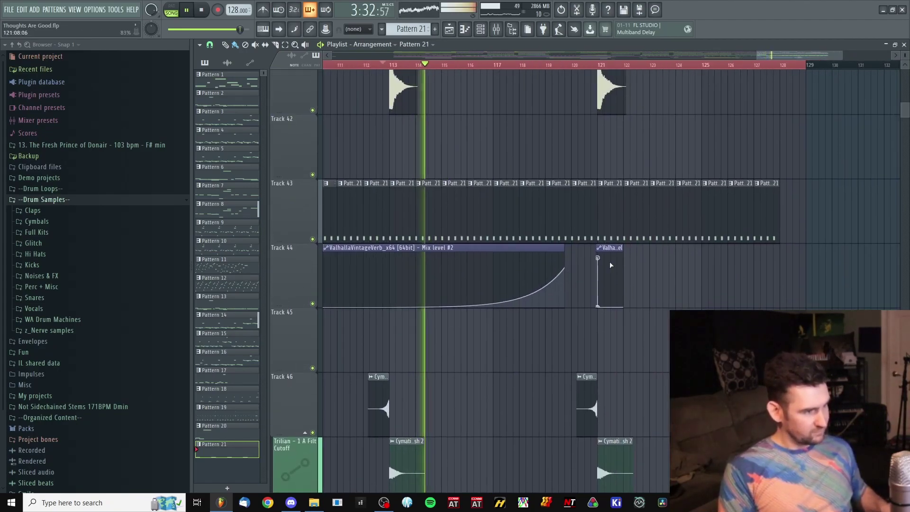
pyautogui.scroll(-2, 604, 318)
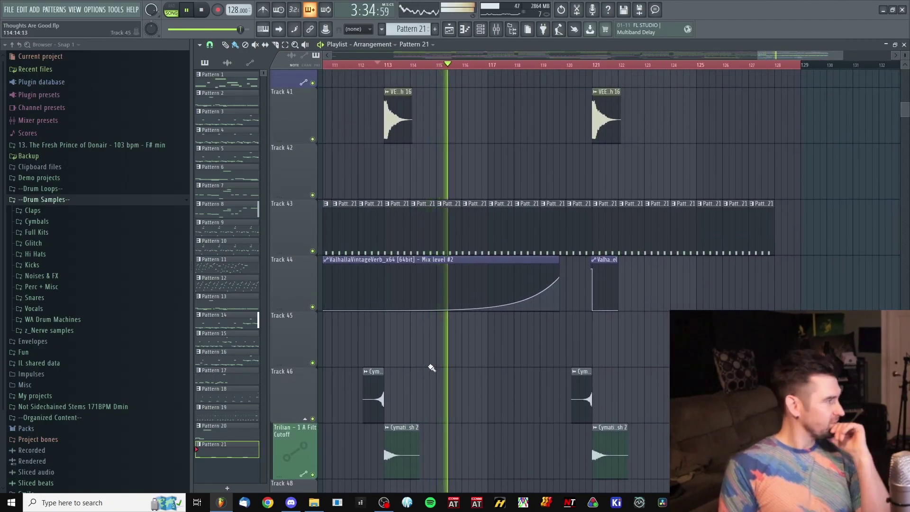
# Step: Continue the playback past bar 116 while examining the Trilian cutoff automation, track 32 clips and Pattern 14 clips, then stop
pyautogui.scroll(4, 583, 276)
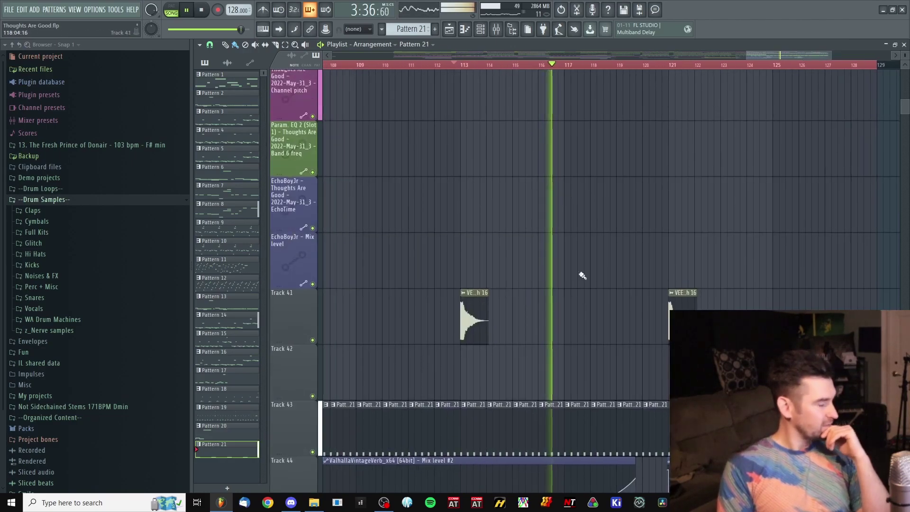
pyautogui.scroll(8, 597, 304)
pyautogui.scroll(-3, 661, 362)
pyautogui.scroll(3, 655, 366)
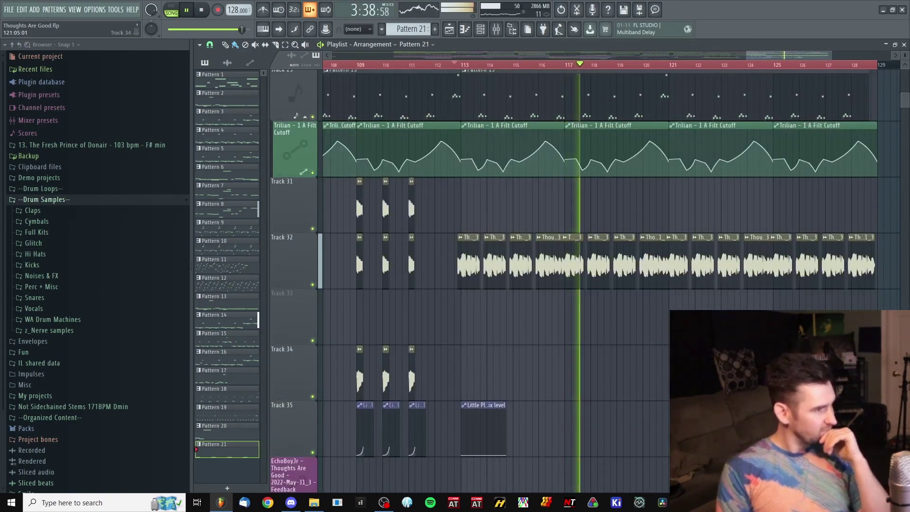
pyautogui.scroll(2, 588, 280)
pyautogui.scroll(-9, 588, 279)
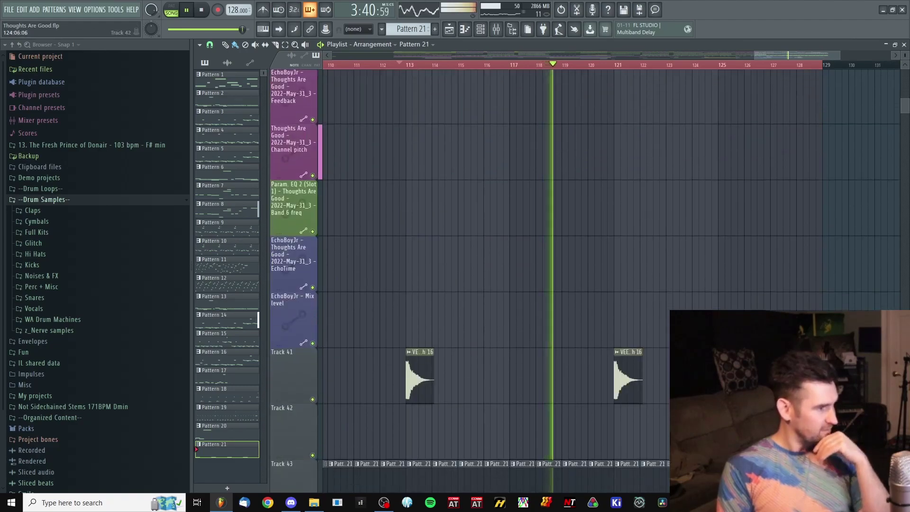
pyautogui.scroll(20, 592, 285)
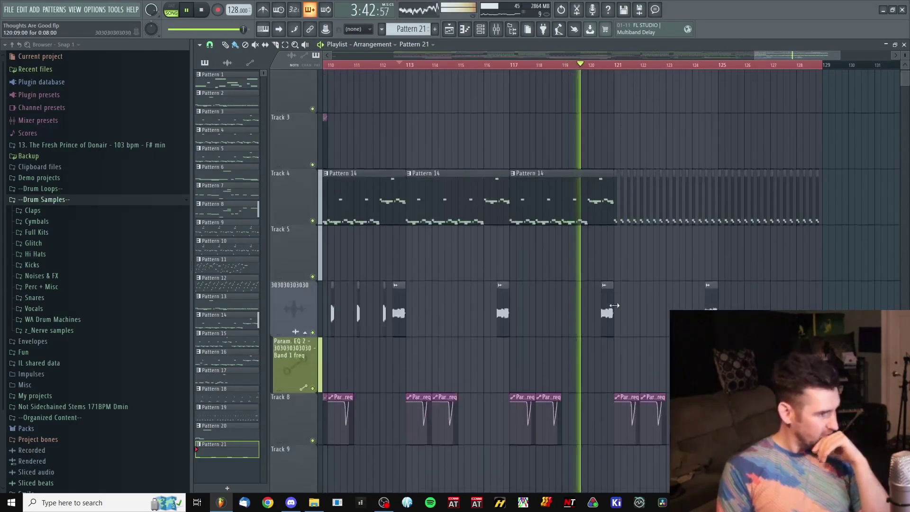
pyautogui.scroll(2, 614, 306)
pyautogui.scroll(-4, 614, 306)
pyautogui.scroll(1, 614, 306)
pyautogui.scroll(-18, 604, 376)
pyautogui.scroll(-13, 657, 373)
pyautogui.press('space')
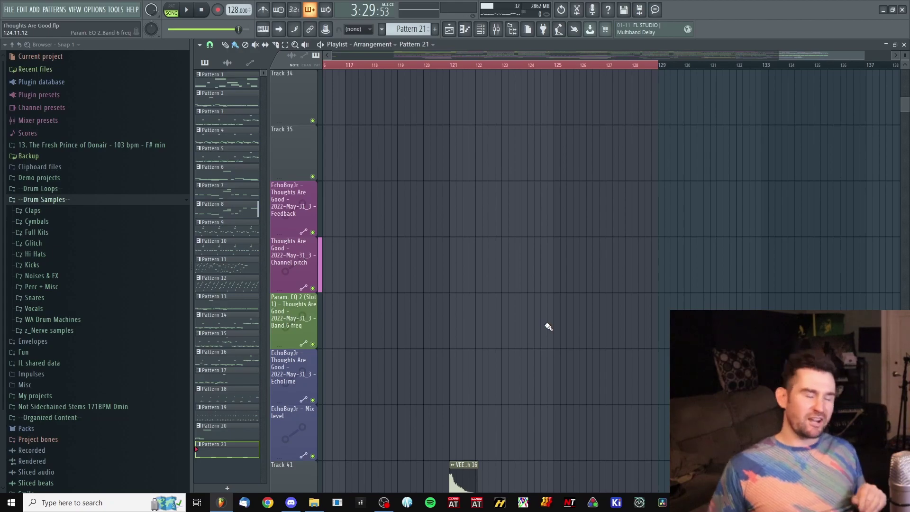
# Step: Show the entire arrangement in the playlist, from bar 1 through the last clips, for a final overview
pyautogui.scroll(-5, 548, 341)
pyautogui.scroll(-5, 592, 335)
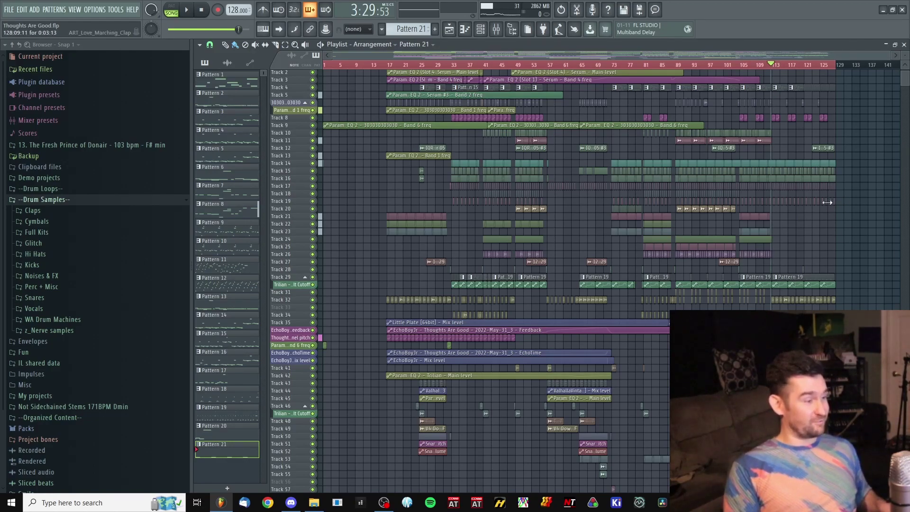
pyautogui.scroll(1, 617, 239)
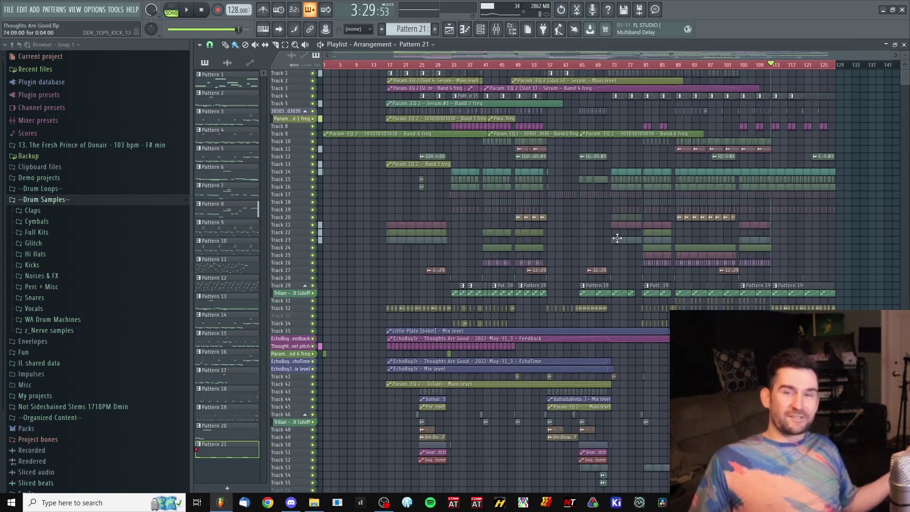